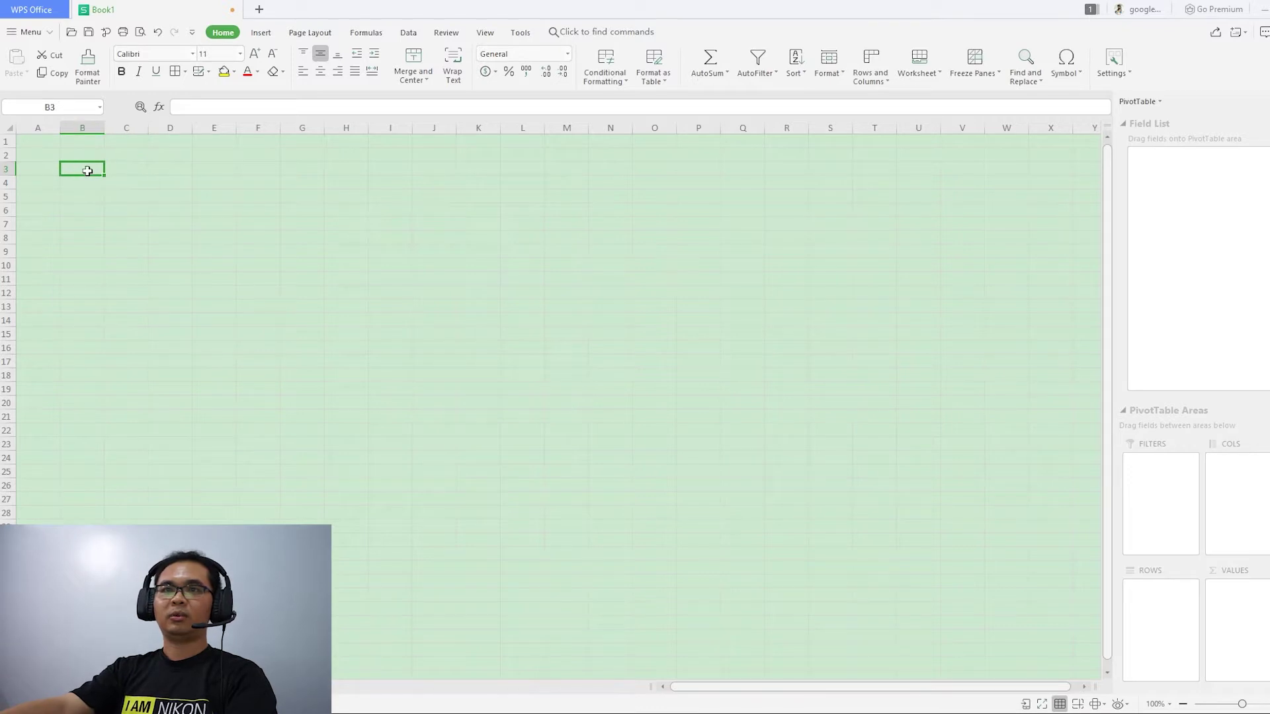
# Enter the first title line JUMLAH MURID YANG DATANG KE SEKOLAH in cell B3, with its initial letter capitalized.
pyautogui.click(91, 170)
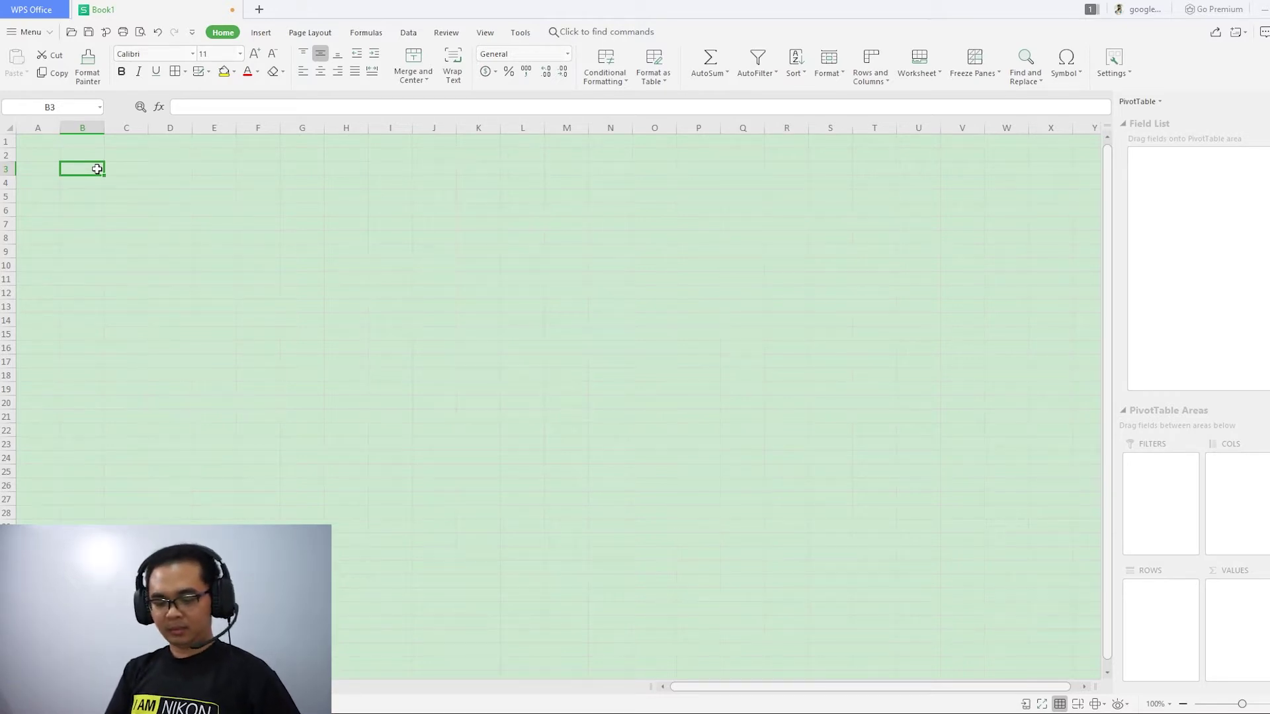
pyautogui.write('jUML')
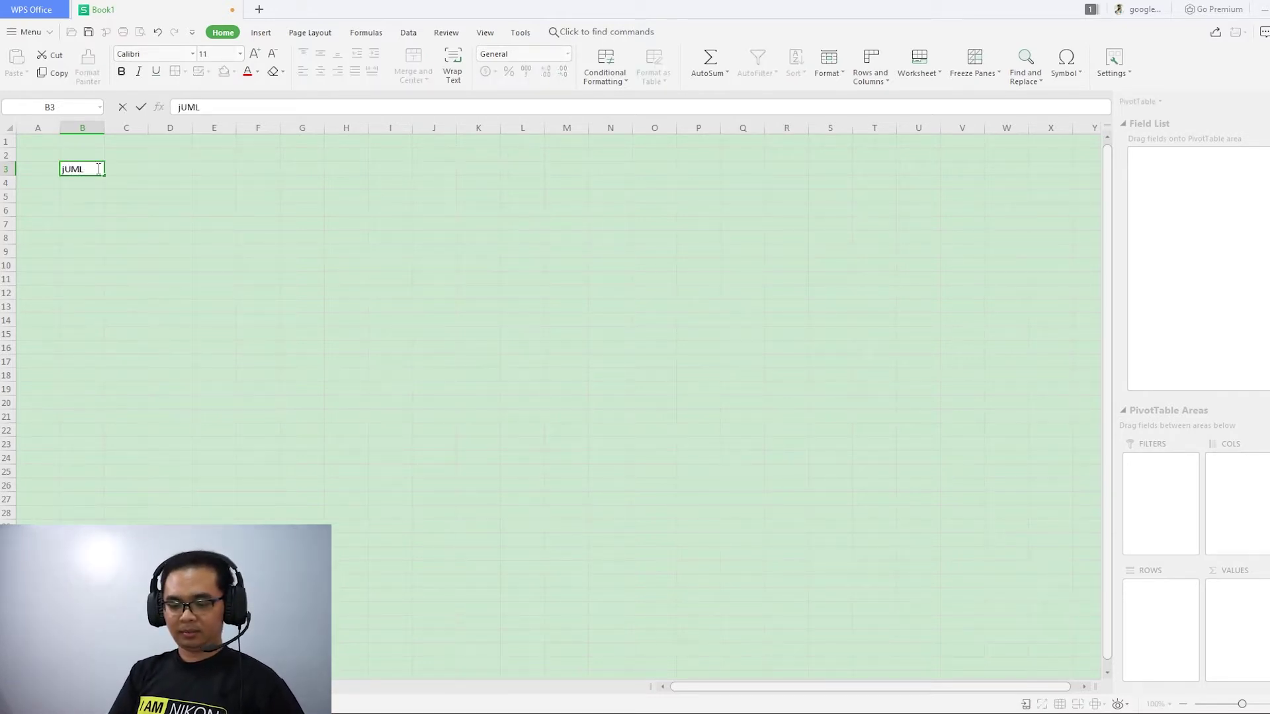
pyautogui.write('AH MURID YANG DATANG')
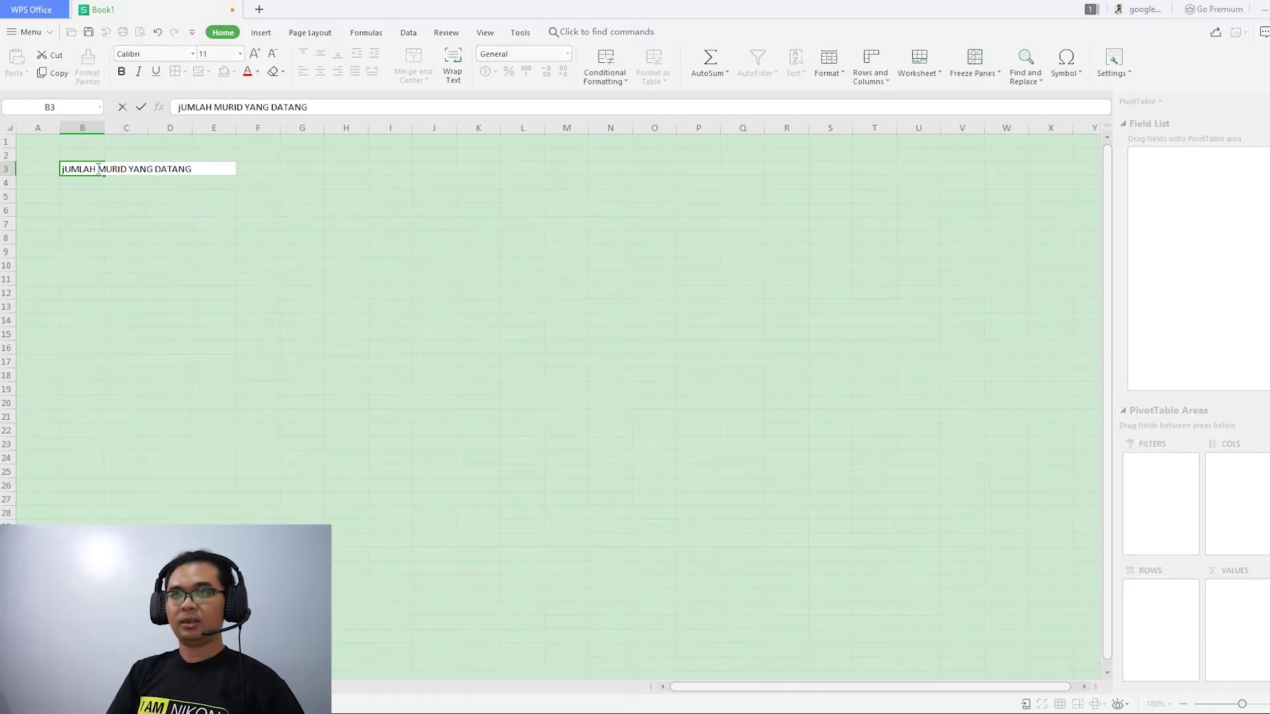
pyautogui.write(' KE SEKOLAH')
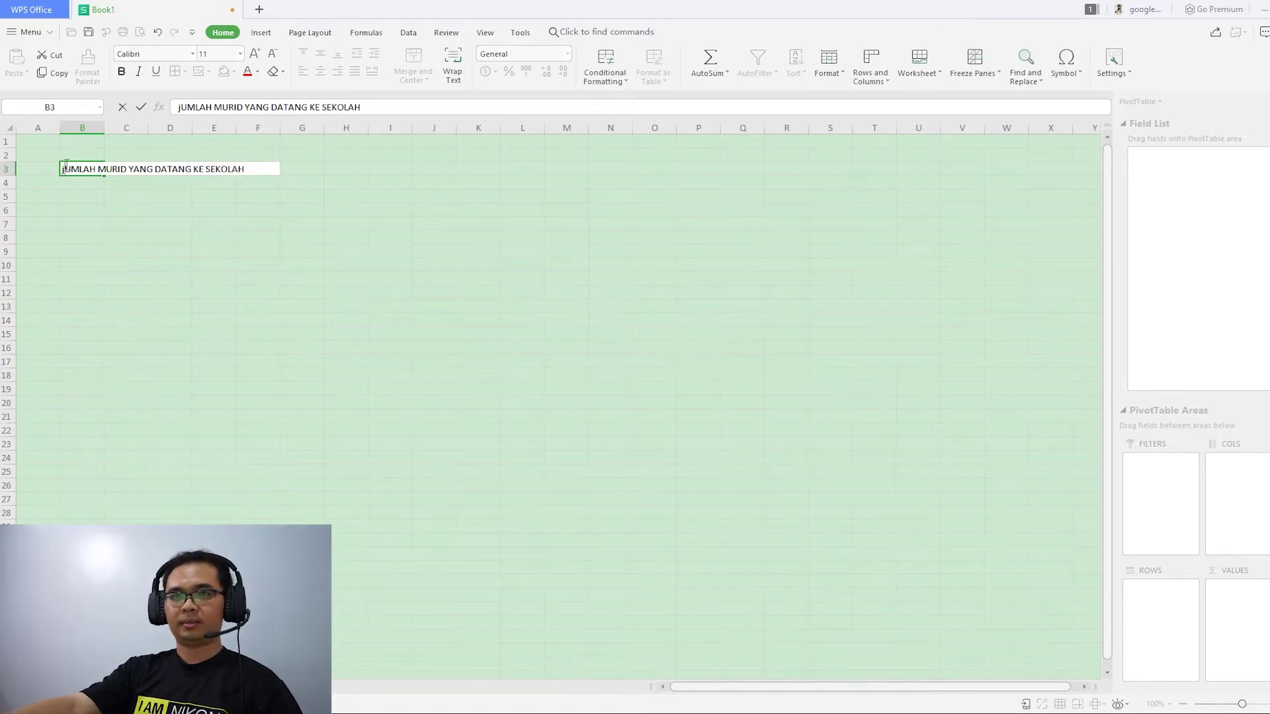
pyautogui.click(66, 169)
pyautogui.press('BackSpace')
pyautogui.write('J')
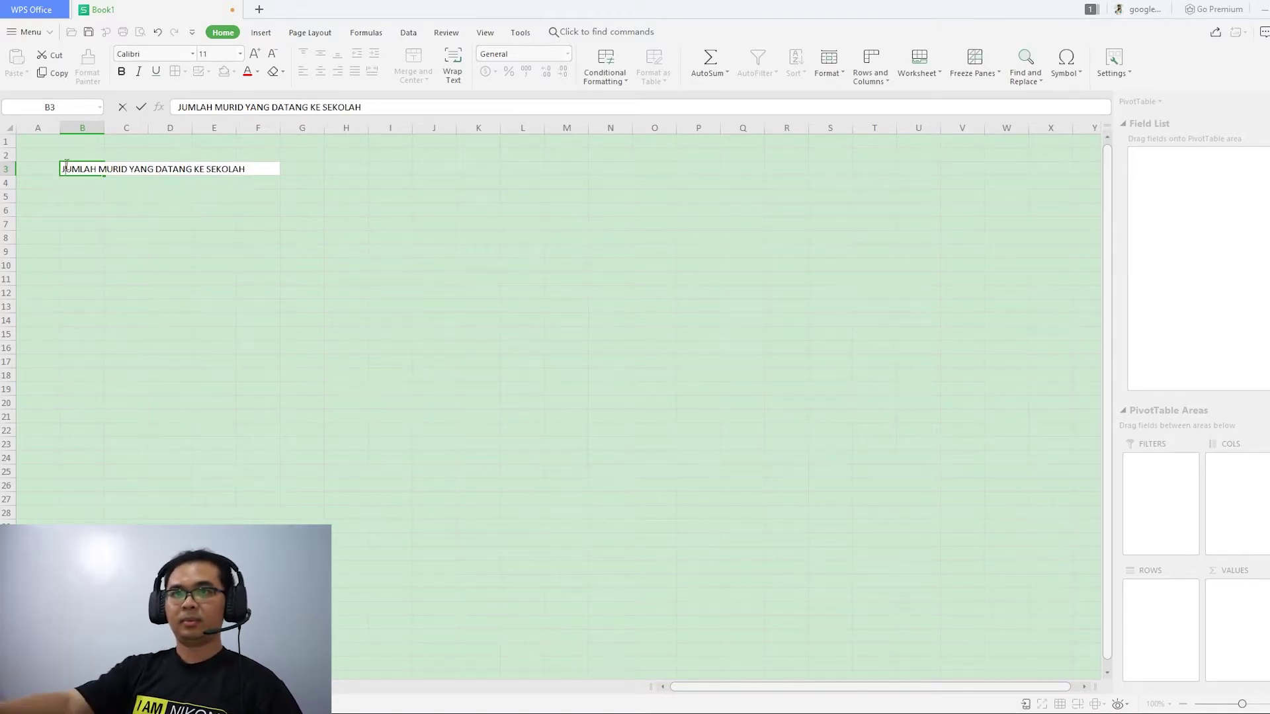
# Enter the title lines MENGIKUT JENIS KENDERAAN in B4 and PADA TAHUN 2020 in B5.
pyautogui.click(91, 180)
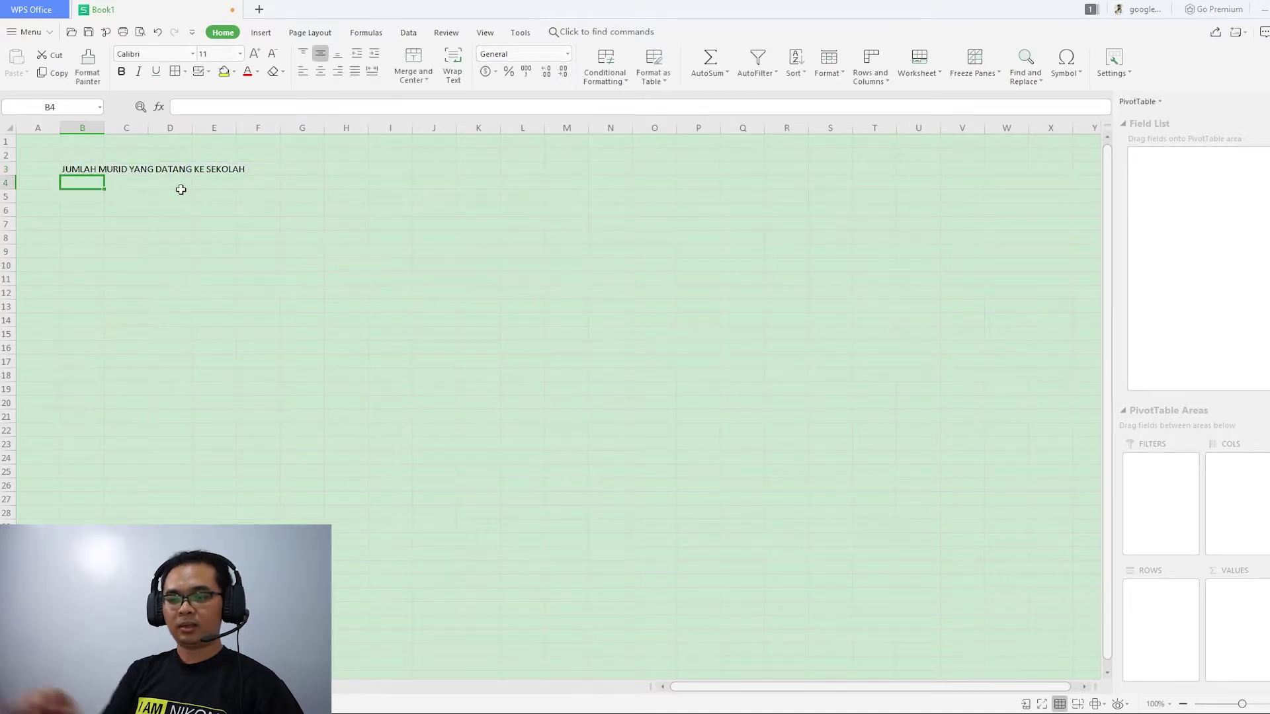
pyautogui.write('MENGIKUT')
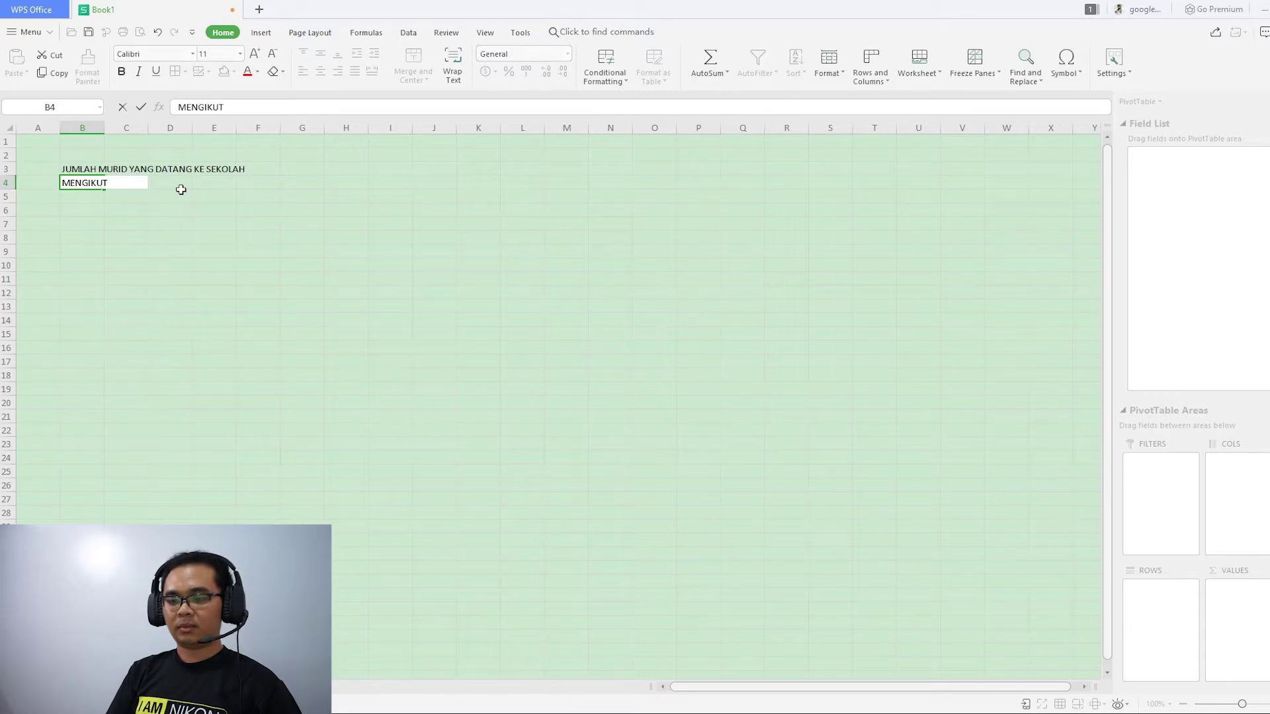
pyautogui.write(' JENIS KEND')
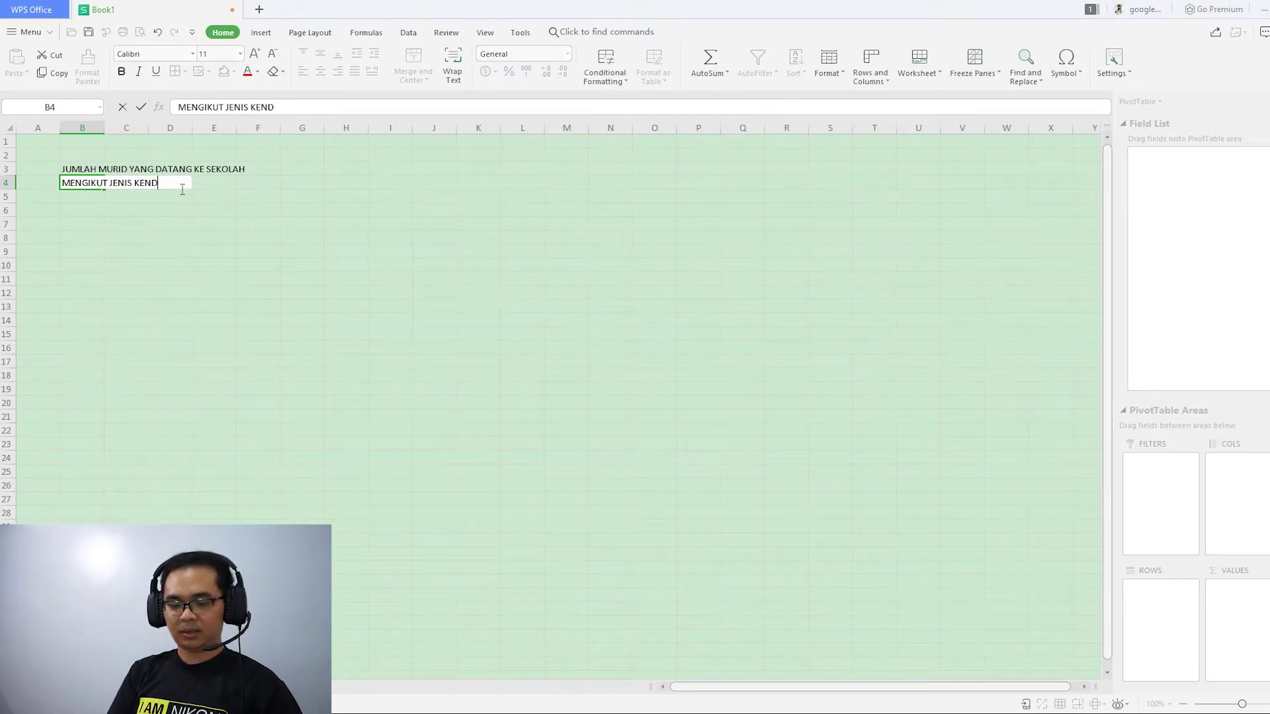
pyautogui.write('ERAAN')
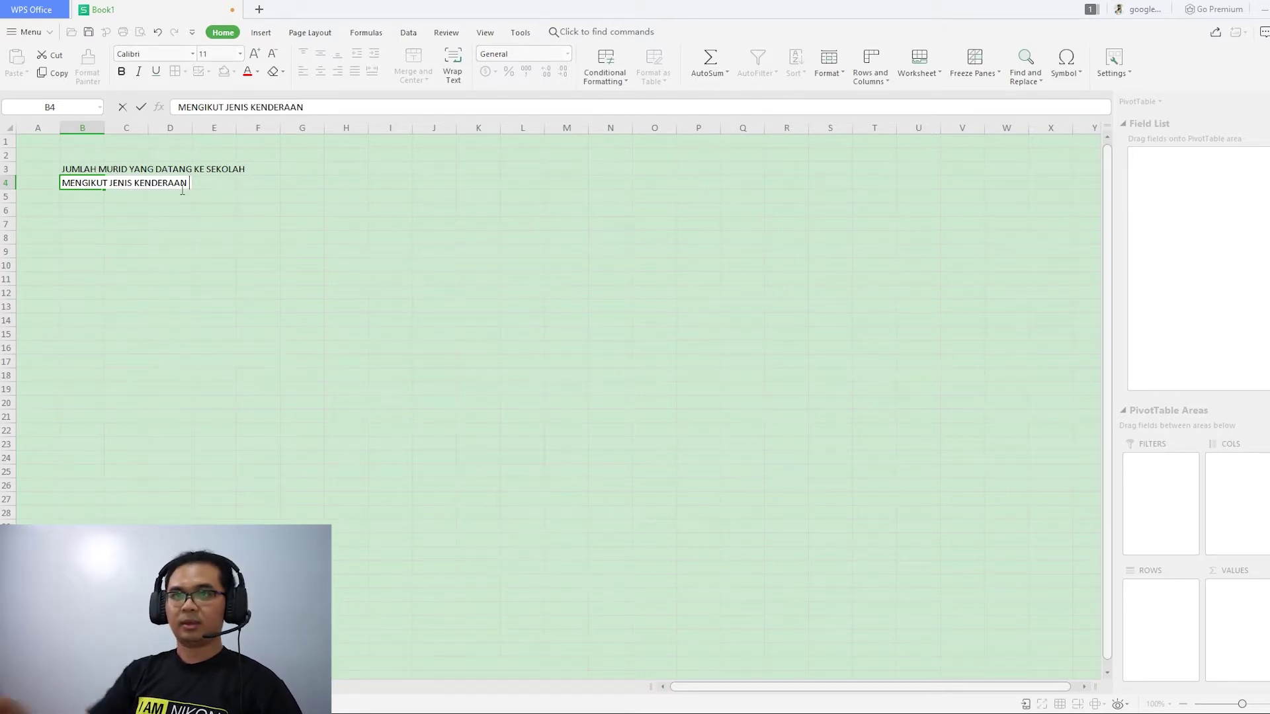
pyautogui.click(85, 194)
pyautogui.write('PA')
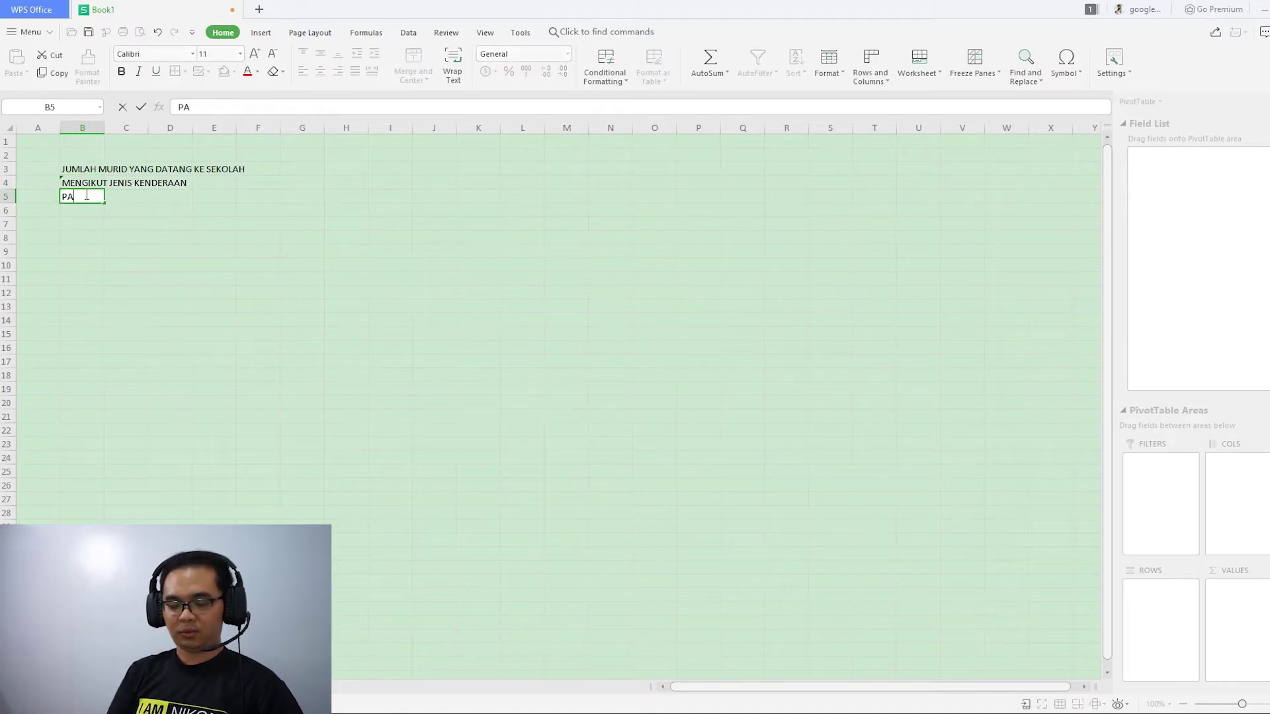
pyautogui.write('DA TAHUN 2020')
pyautogui.click(121, 221)
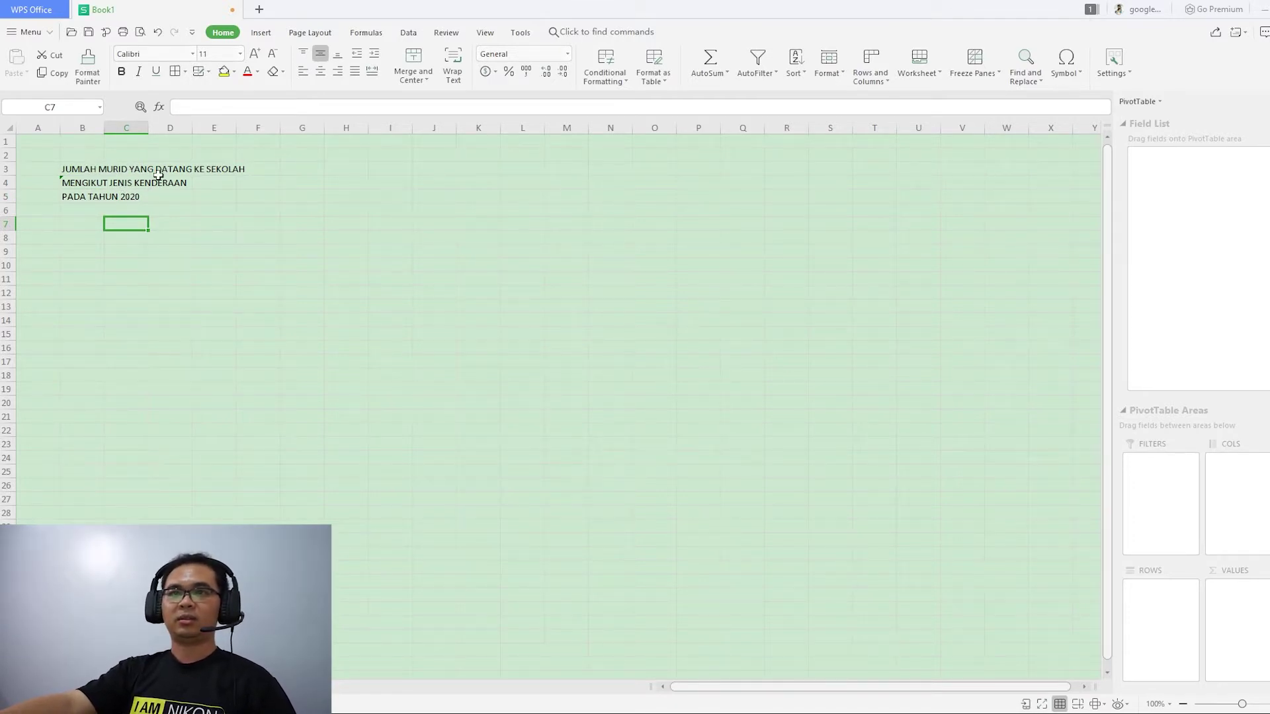
# Try centering the title lines in B3:E5 without merging, and return them to left alignment.
pyautogui.moveTo(114, 170); pyautogui.dragTo(232, 202)
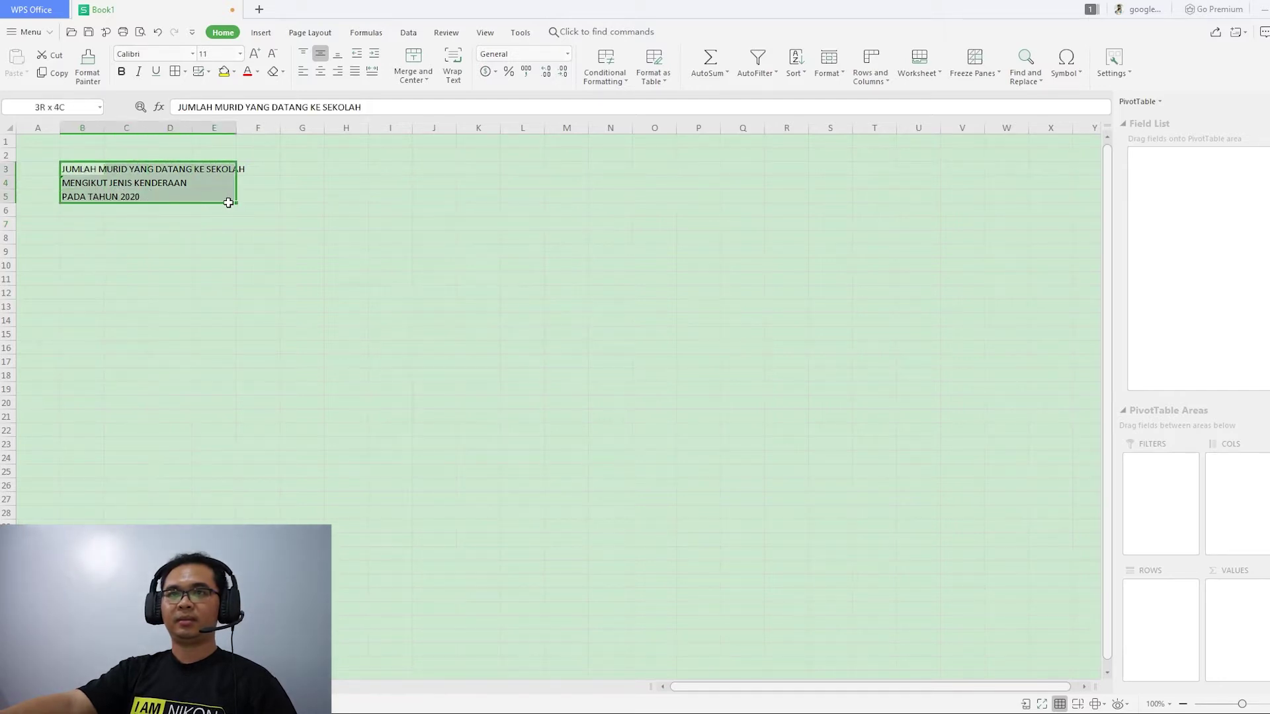
pyautogui.click(321, 74)
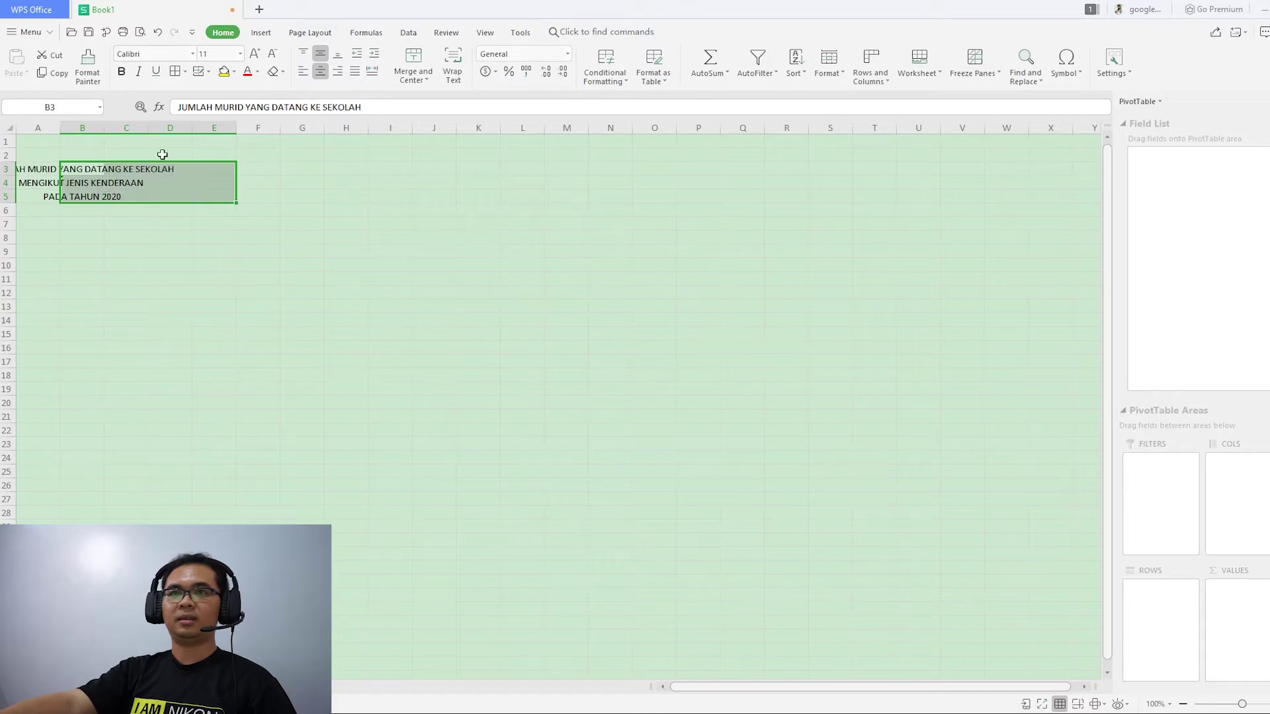
pyautogui.click(306, 74)
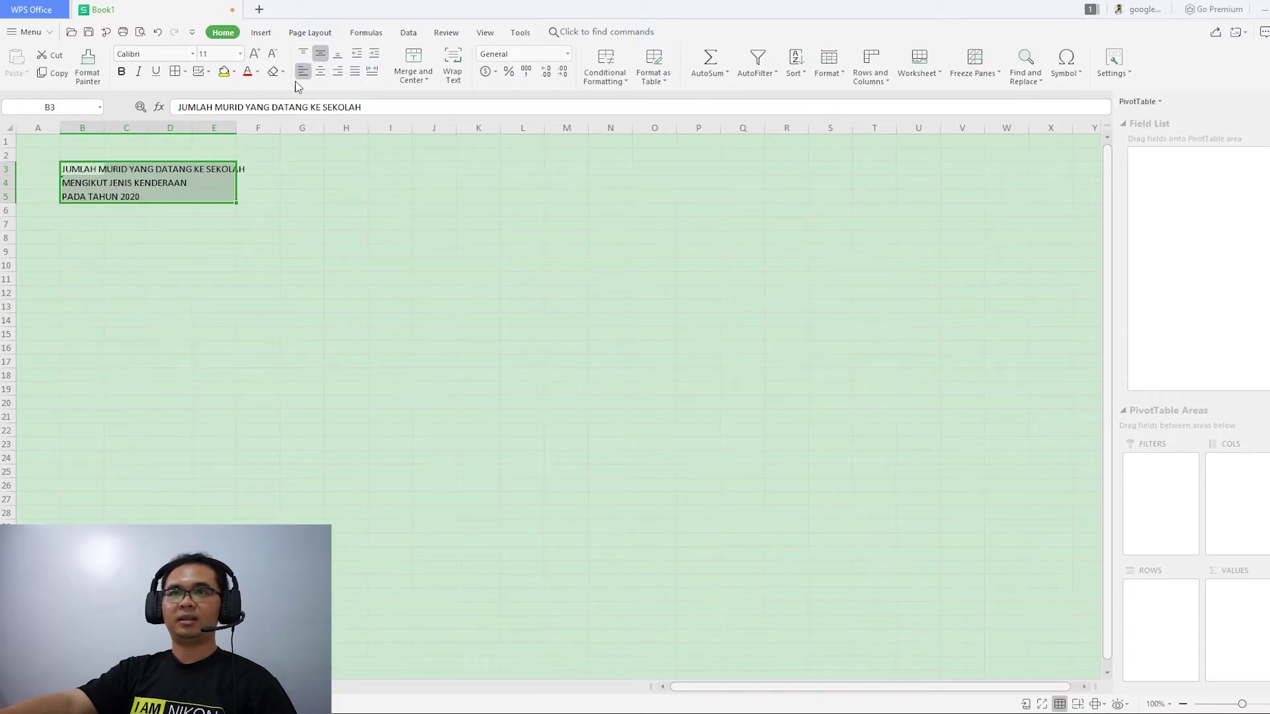
pyautogui.click(195, 187)
# Merge B3:F5 into one cell containing all three title lines and center the text horizontally.
pyautogui.click(107, 170)
pyautogui.moveTo(106, 170); pyautogui.dragTo(250, 195)
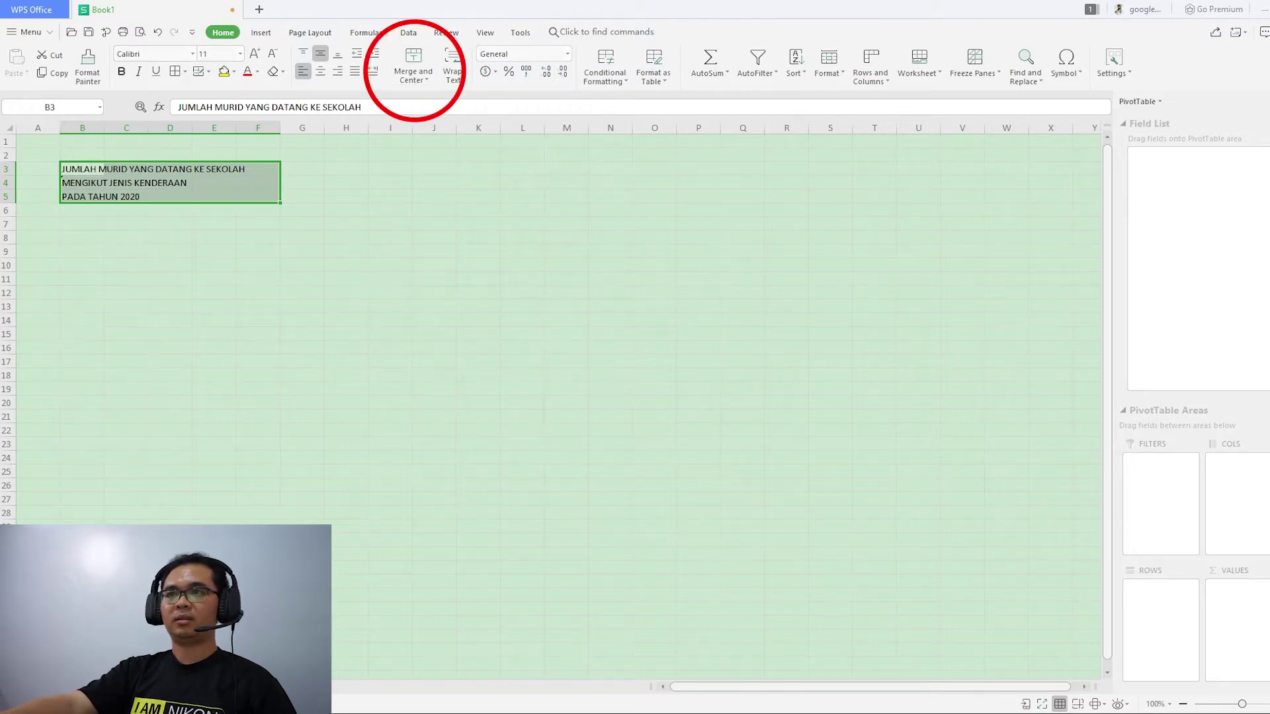
pyautogui.click(413, 66)
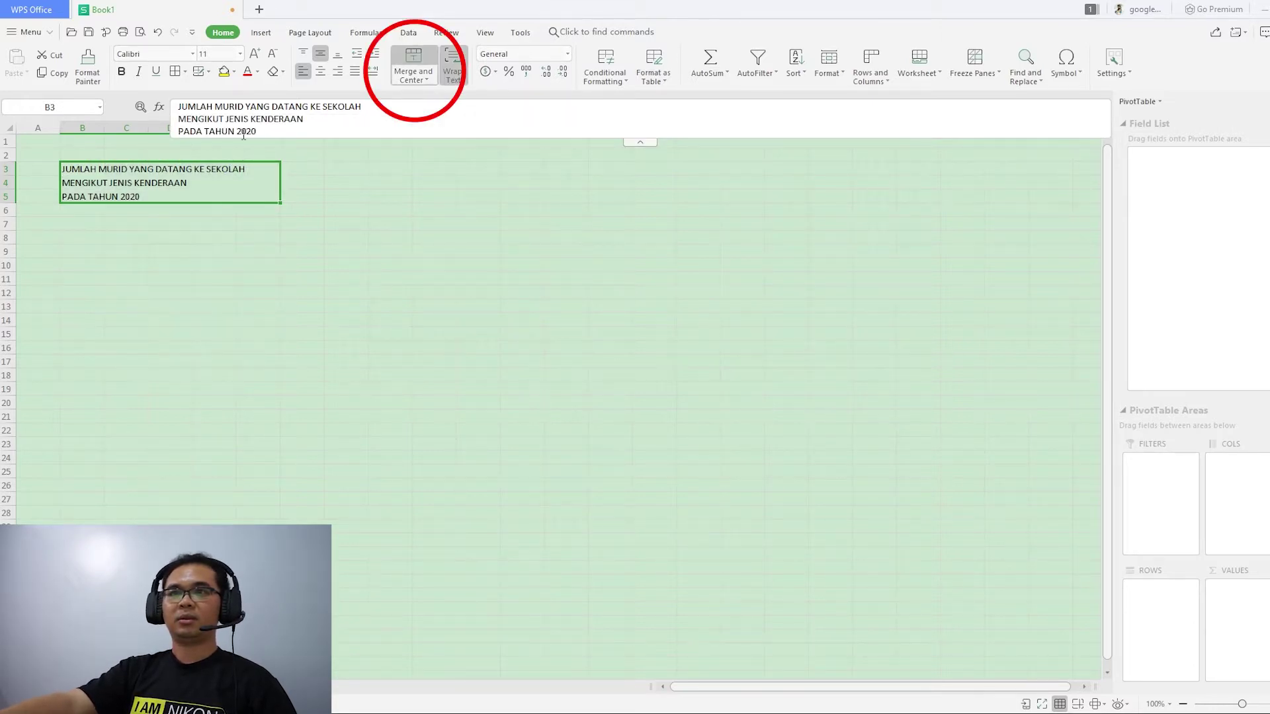
pyautogui.click(323, 73)
pyautogui.click(316, 207)
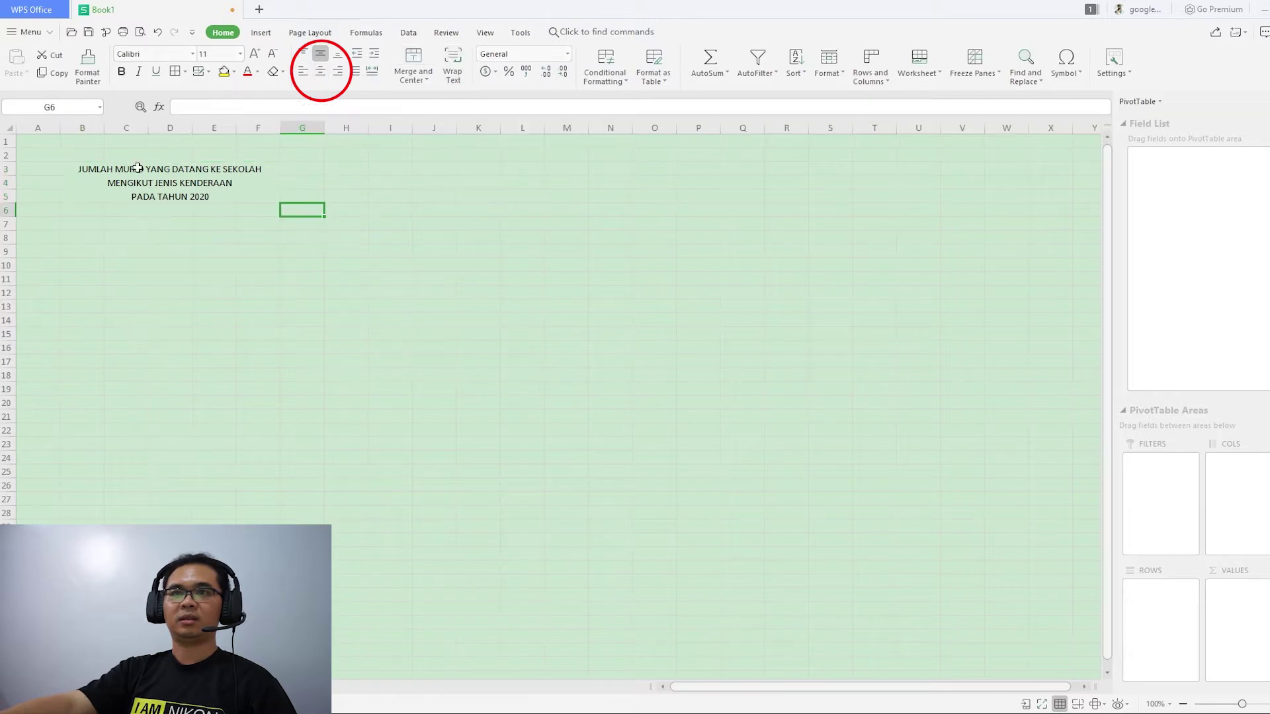
# Make the merged title text bold.
pyautogui.click(93, 169)
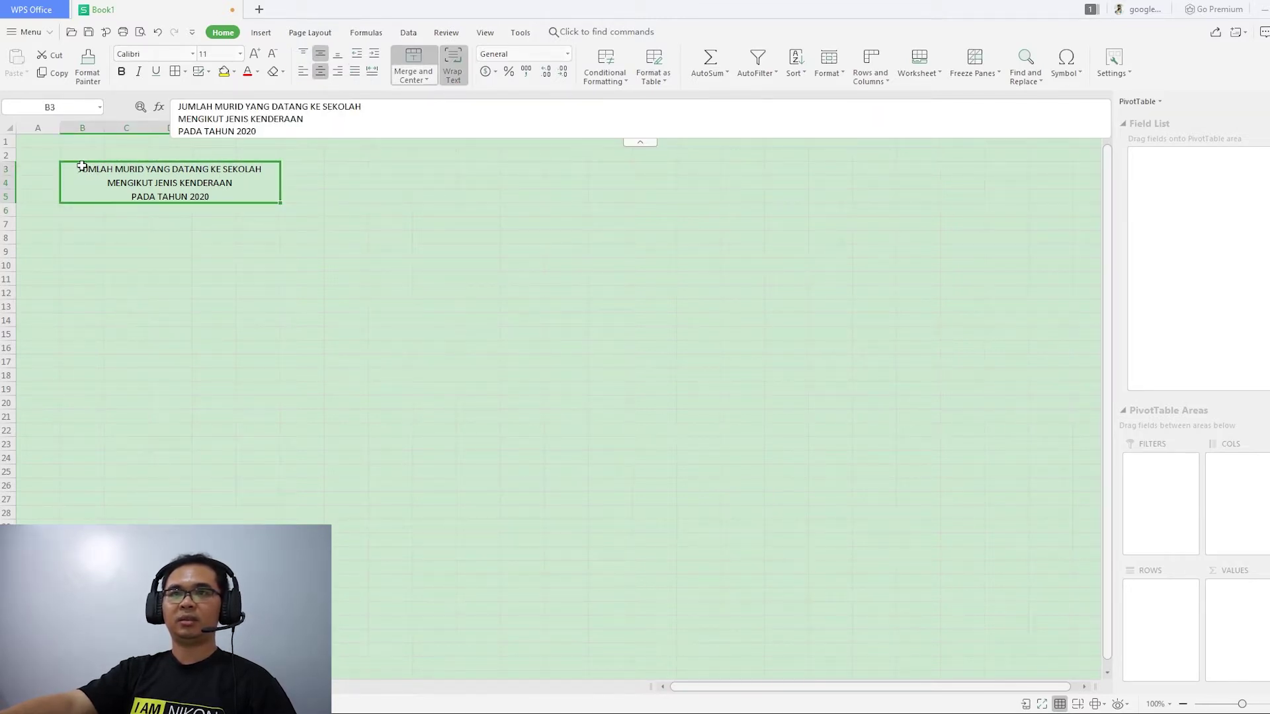
pyautogui.click(123, 73)
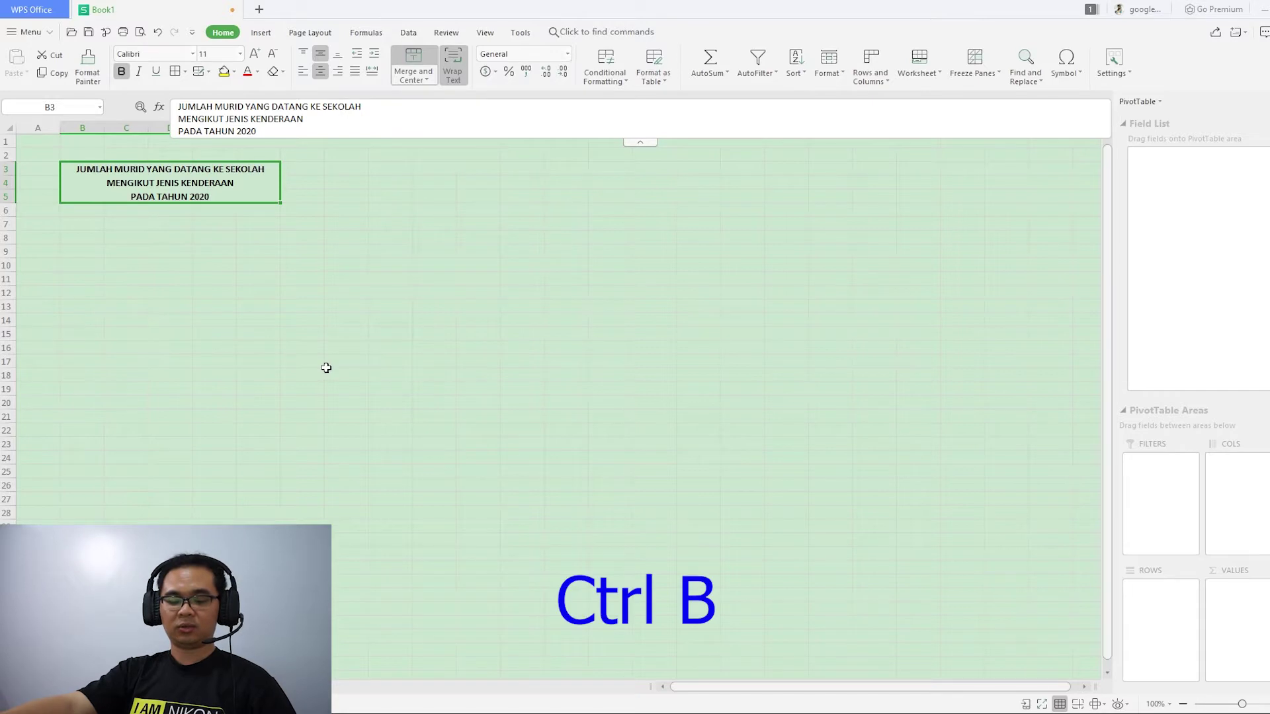
pyautogui.click(218, 267)
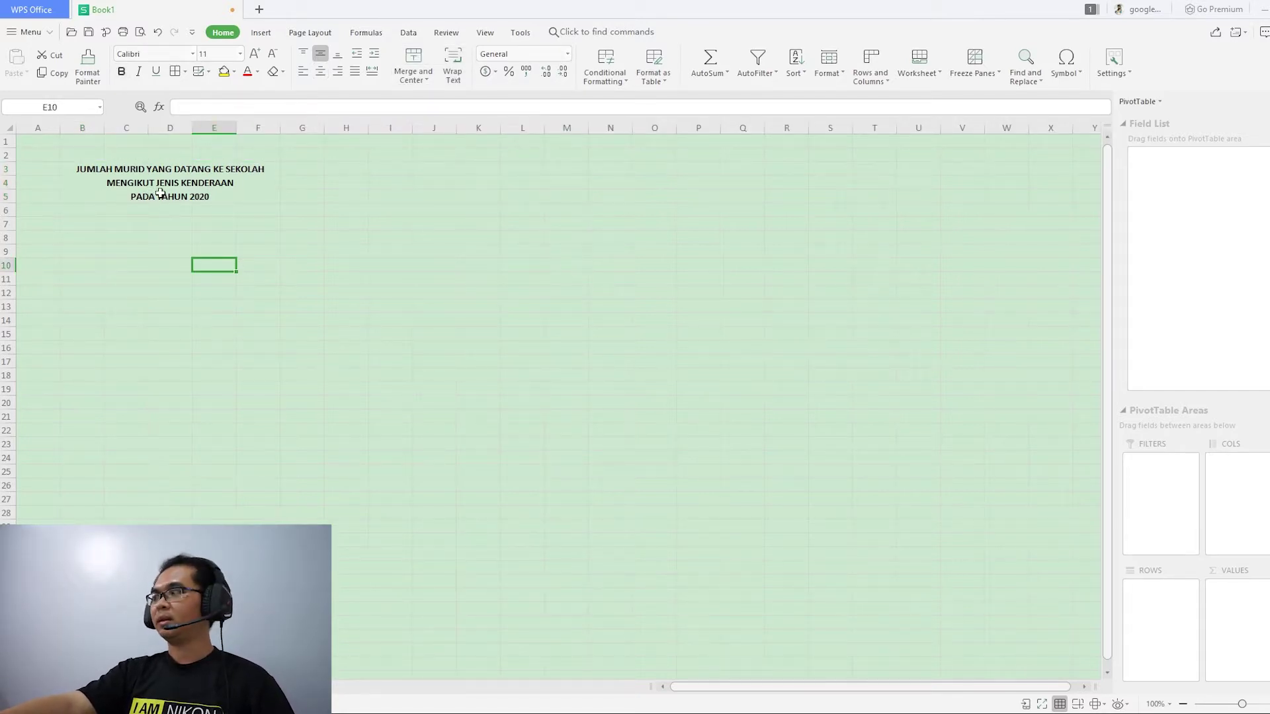
# Enter the heading JENIS KENDERAAN in B7 and fit column B's width to its content.
pyautogui.click(90, 225)
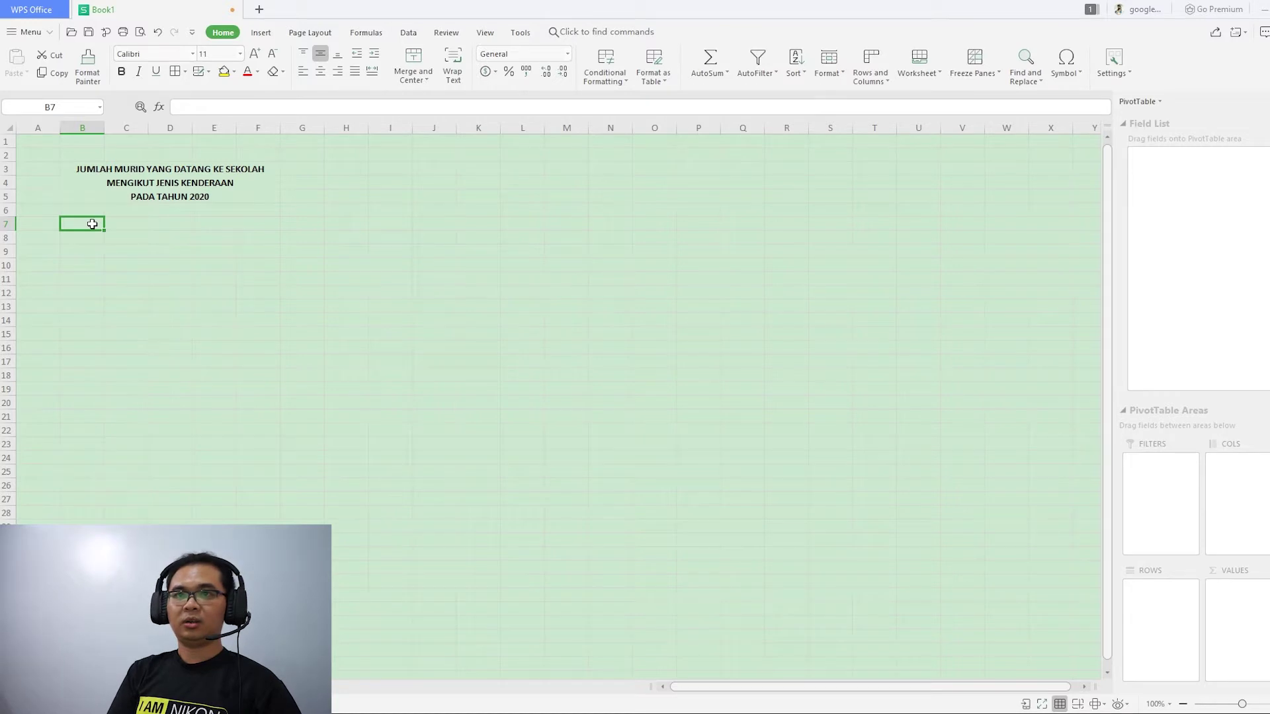
pyautogui.write('JENIS KENDERAAN')
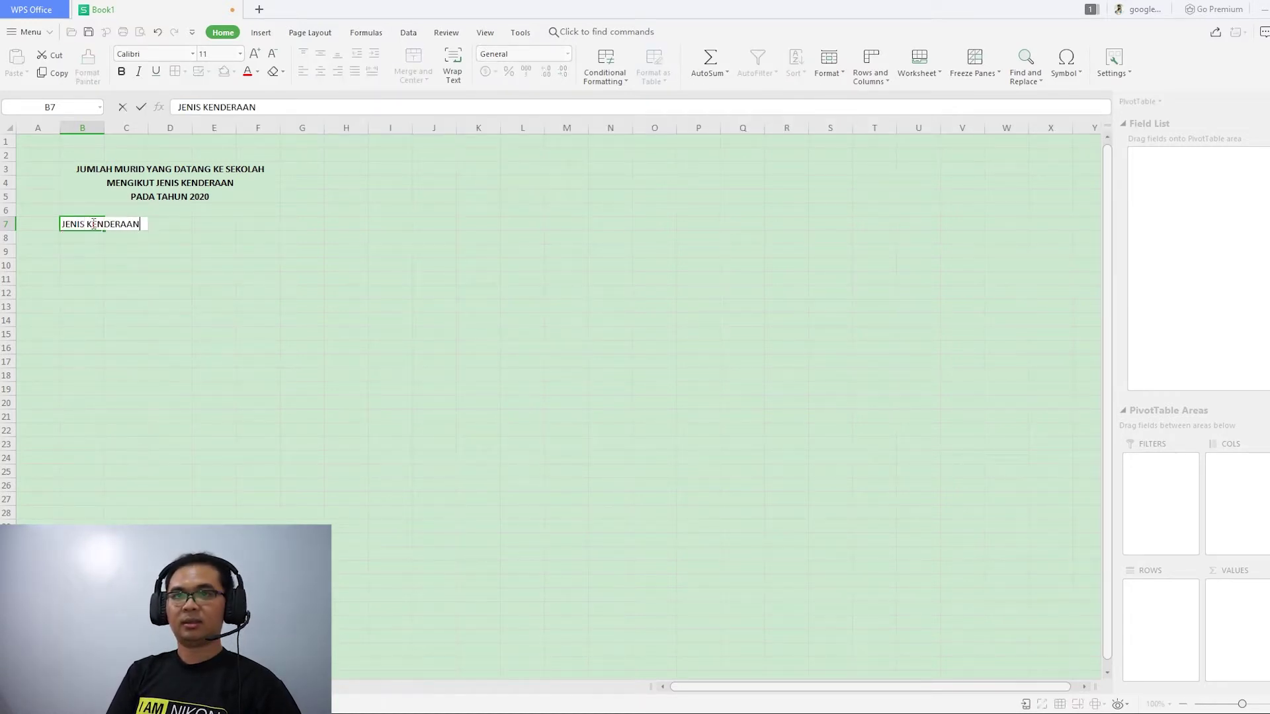
pyautogui.click(276, 257)
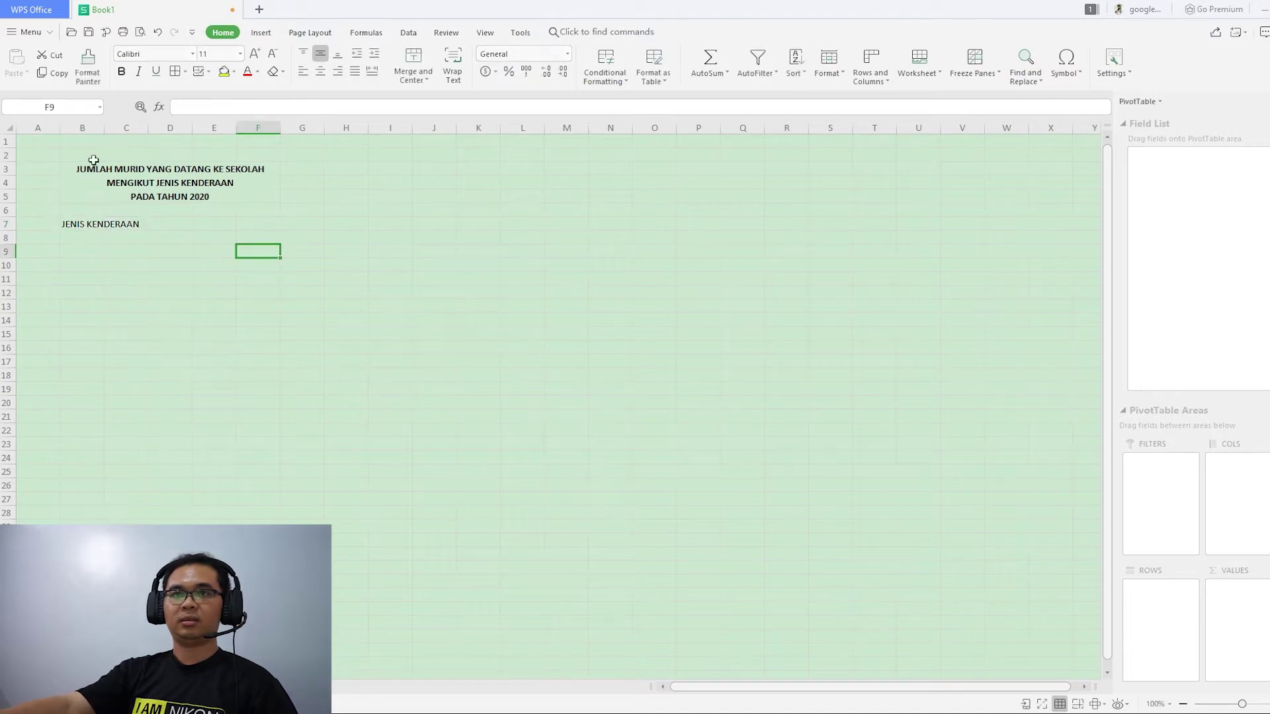
pyautogui.doubleClick(104, 128)
# Enter the heading JUMLAH MURID (ORANG) in C7 and fit column C's width to its content.
pyautogui.click(179, 228)
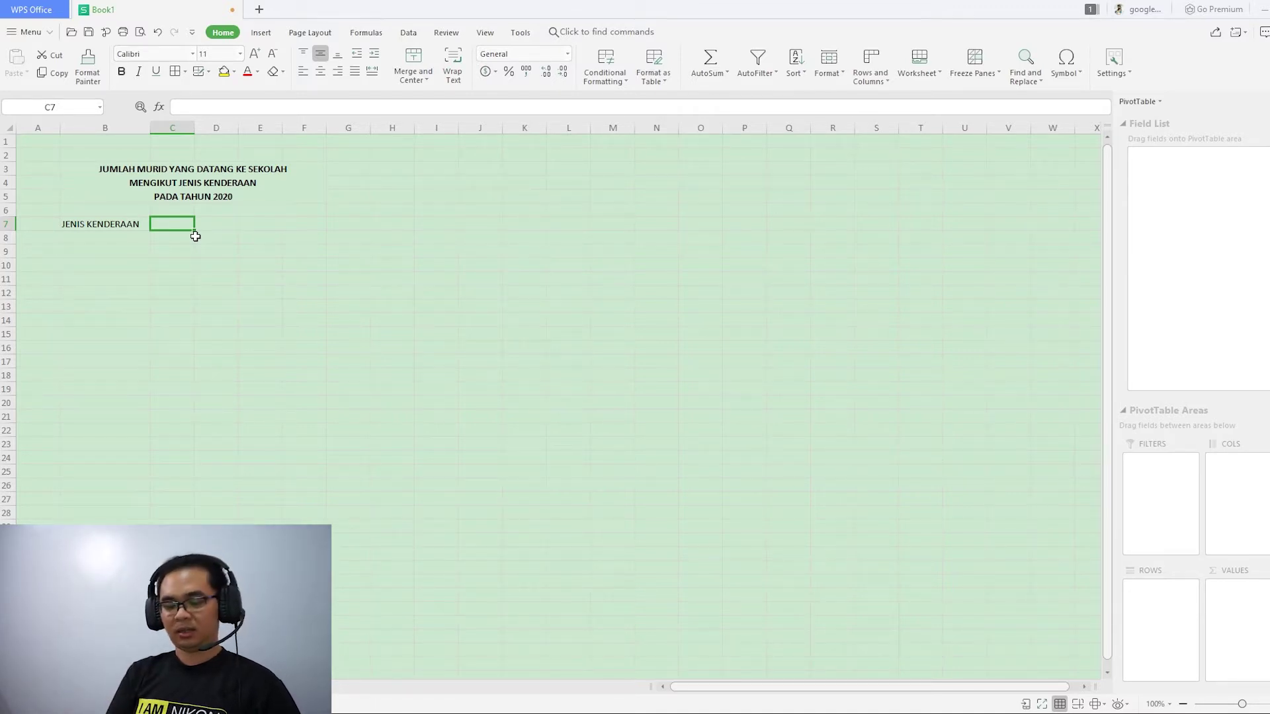
pyautogui.write('JUMLAH MURID')
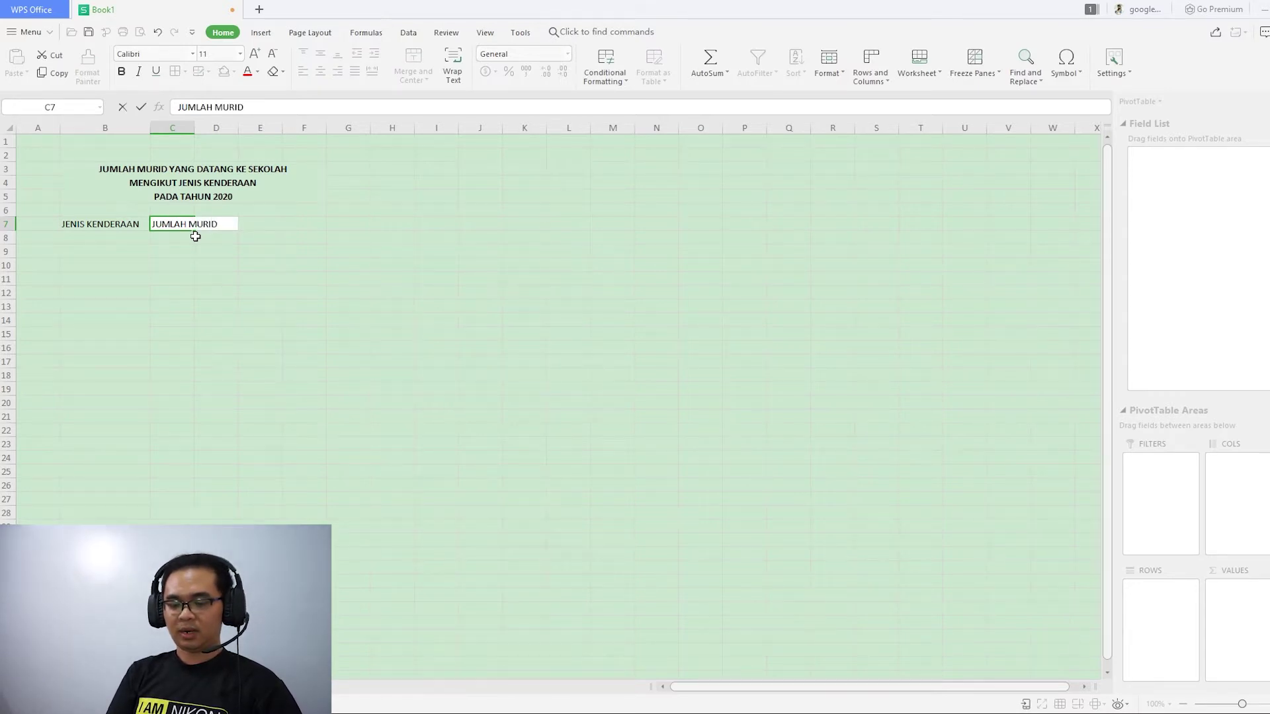
pyautogui.write(' (ORANG)')
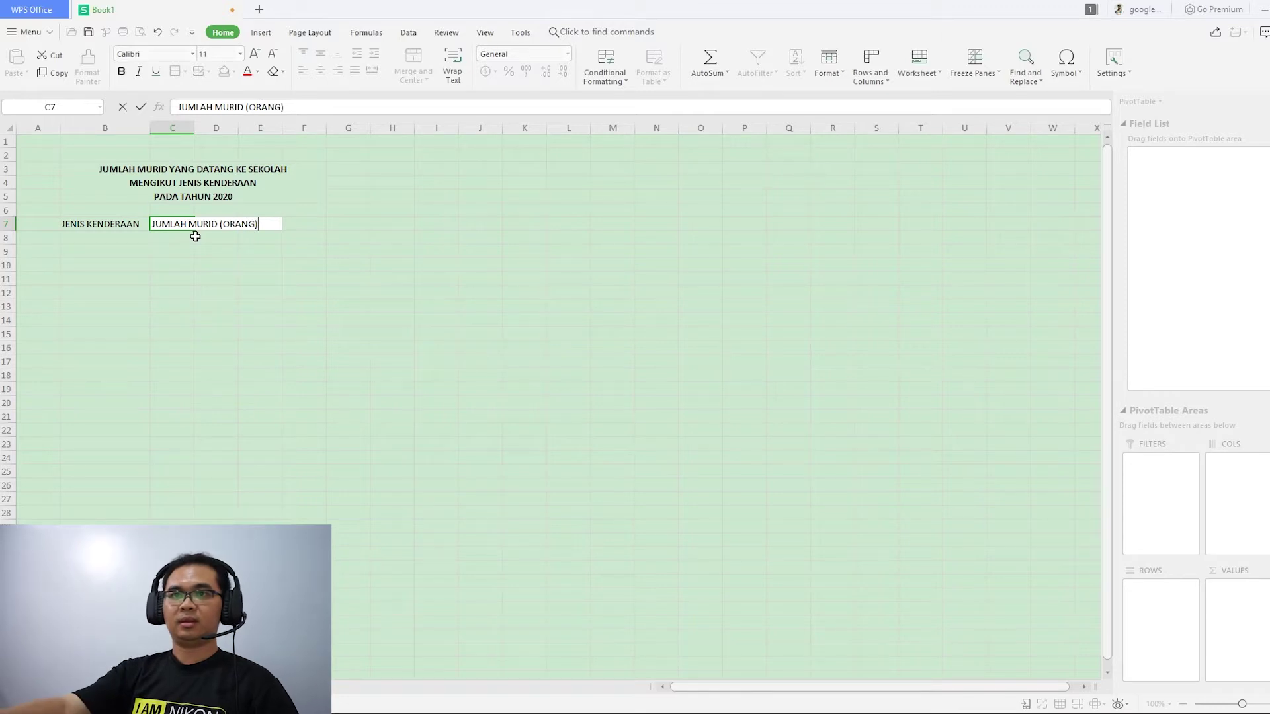
pyautogui.press('Return')
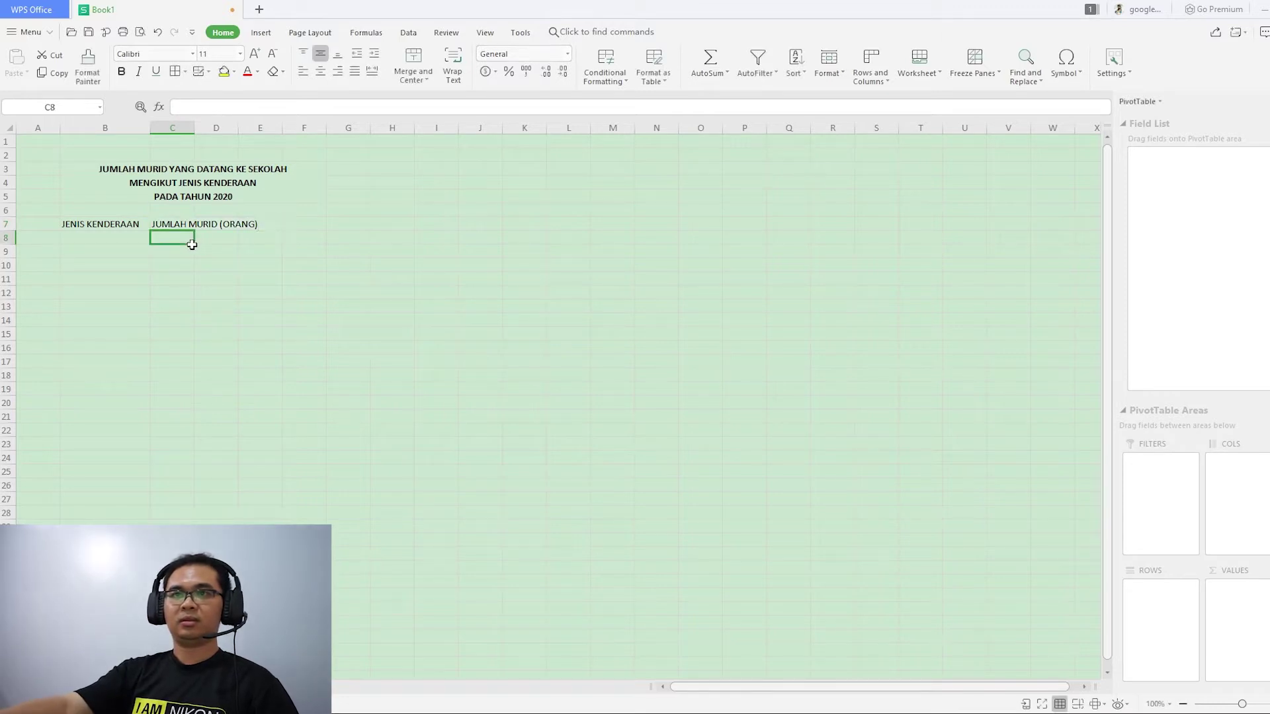
pyautogui.doubleClick(196, 128)
# Enter the heading PERATUS (%) in D7 and fit column D's width to its content.
pyautogui.click(312, 227)
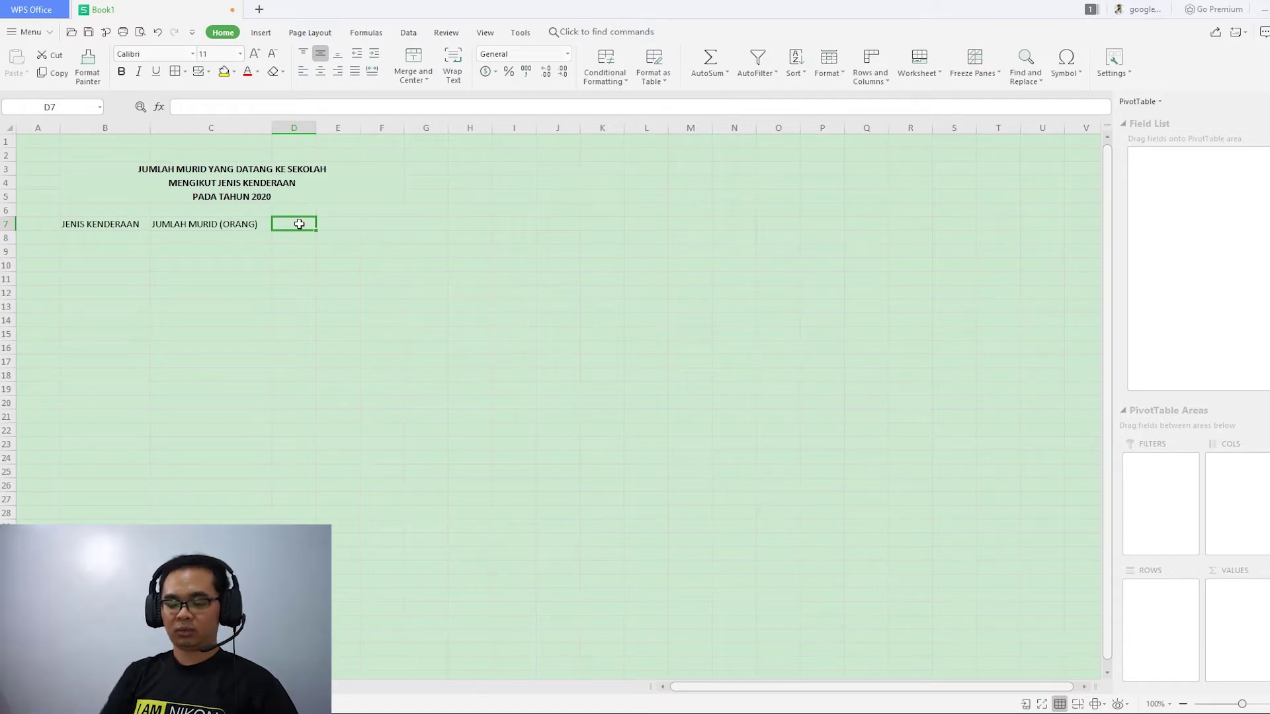
pyautogui.write('PE')
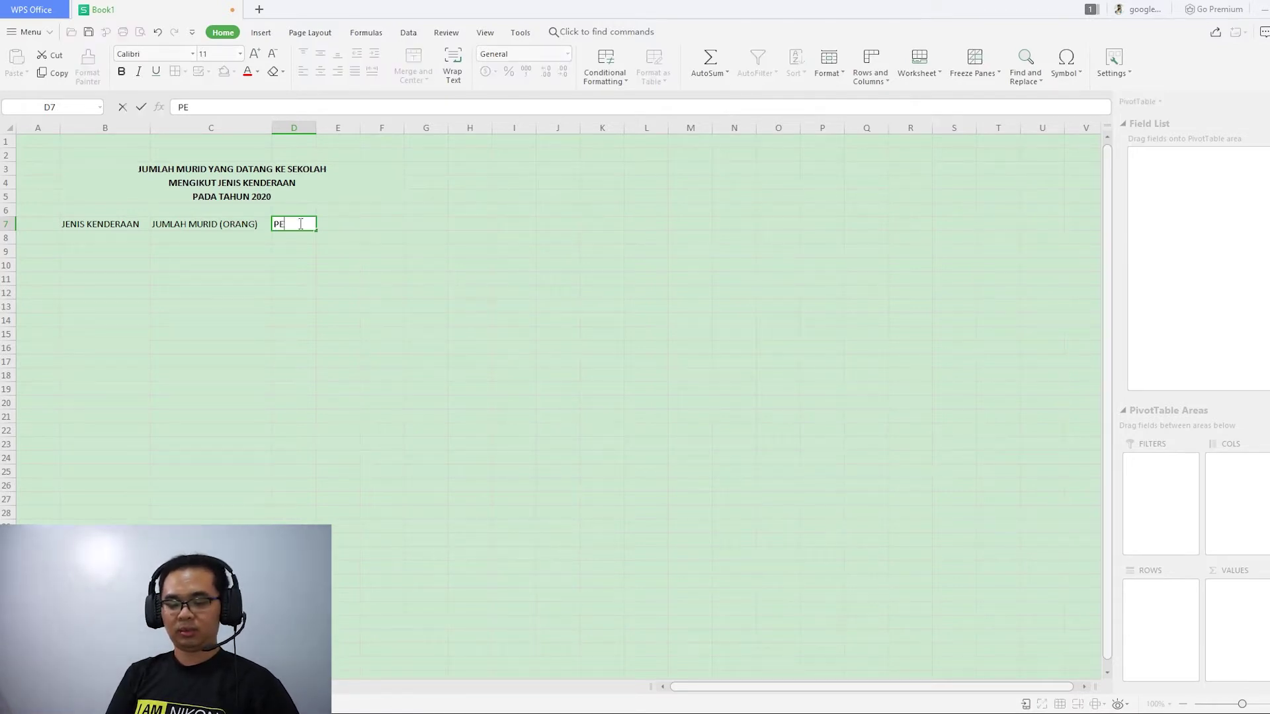
pyautogui.write('RATUS (')
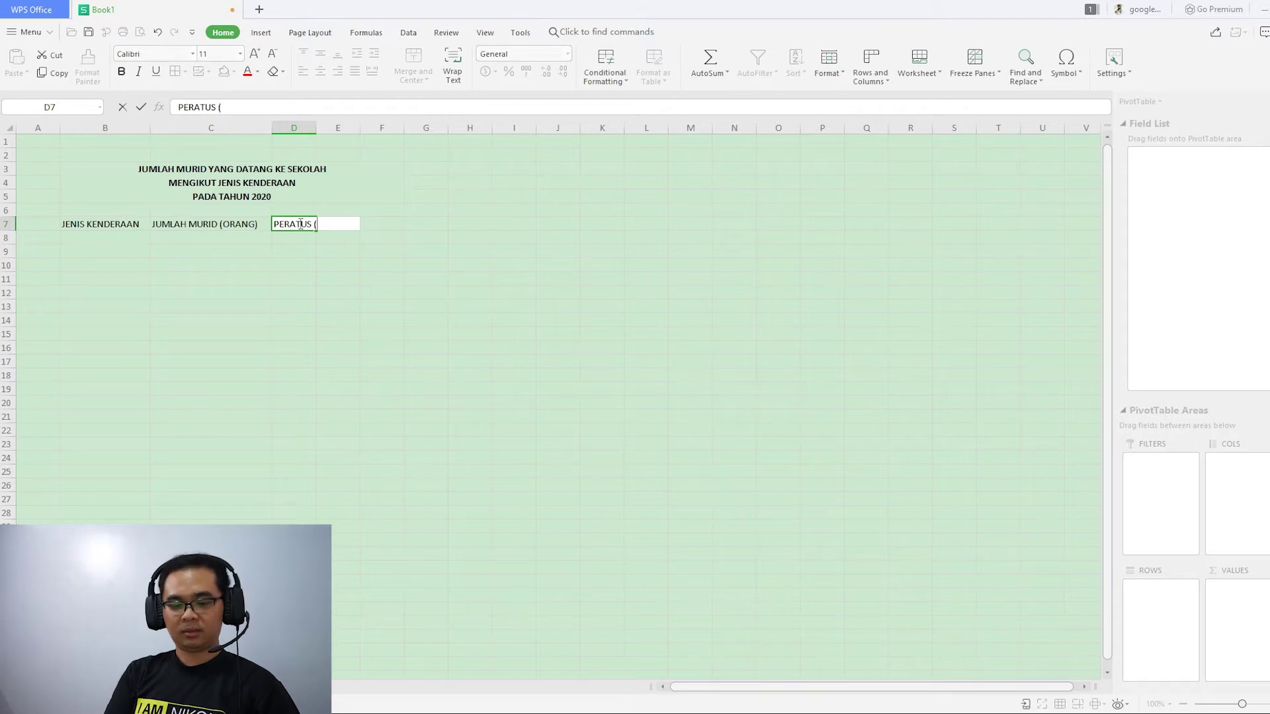
pyautogui.write('%)')
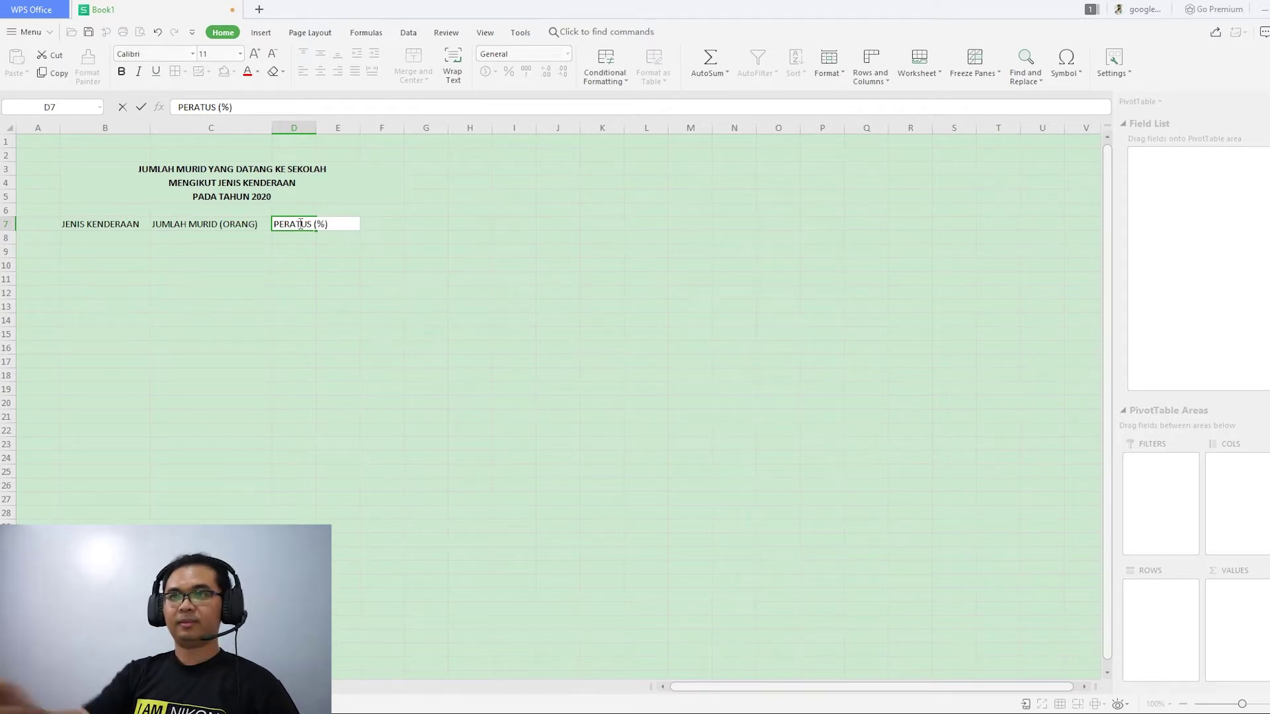
pyautogui.click(312, 264)
pyautogui.doubleClick(316, 128)
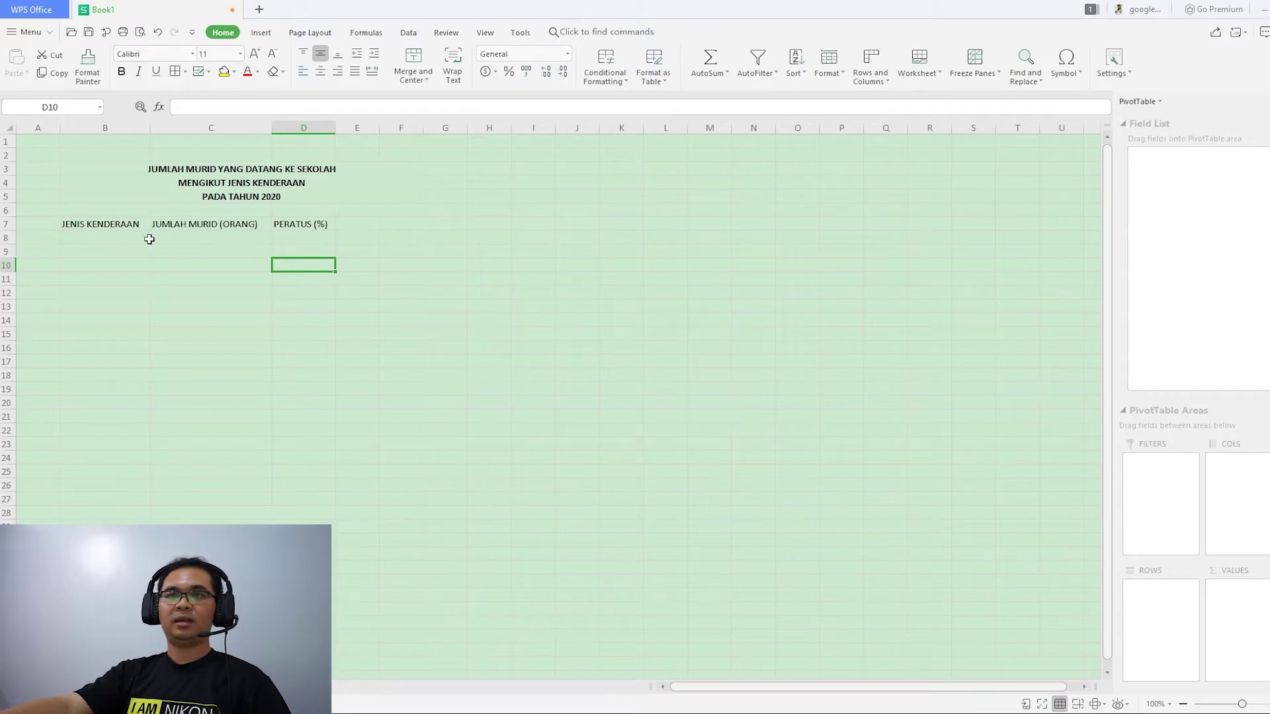
# Make the three column headings in B7:D7 bold.
pyautogui.moveTo(111, 224); pyautogui.dragTo(312, 224)
pyautogui.hotkey('ctrl', 'b')
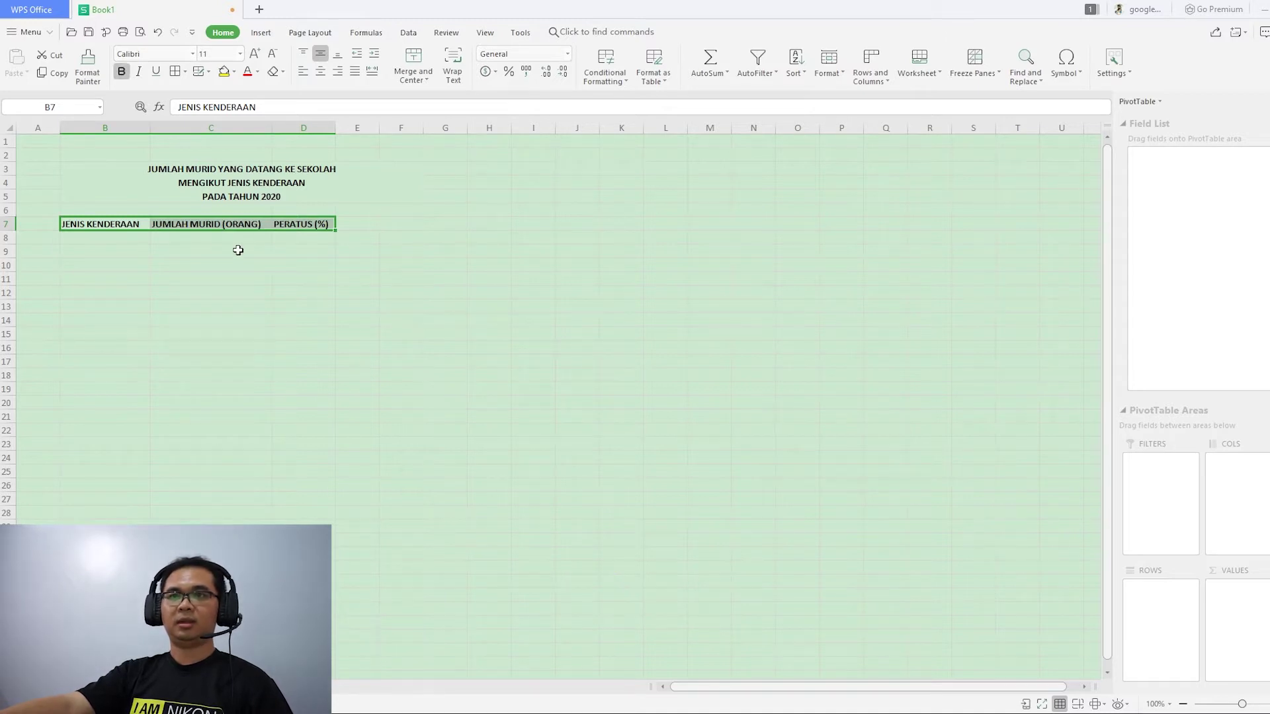
# List the vehicle types Bas sekolah, Van, Kereta, Motosikal and Basikal in cells B8 to B12.
pyautogui.click(118, 239)
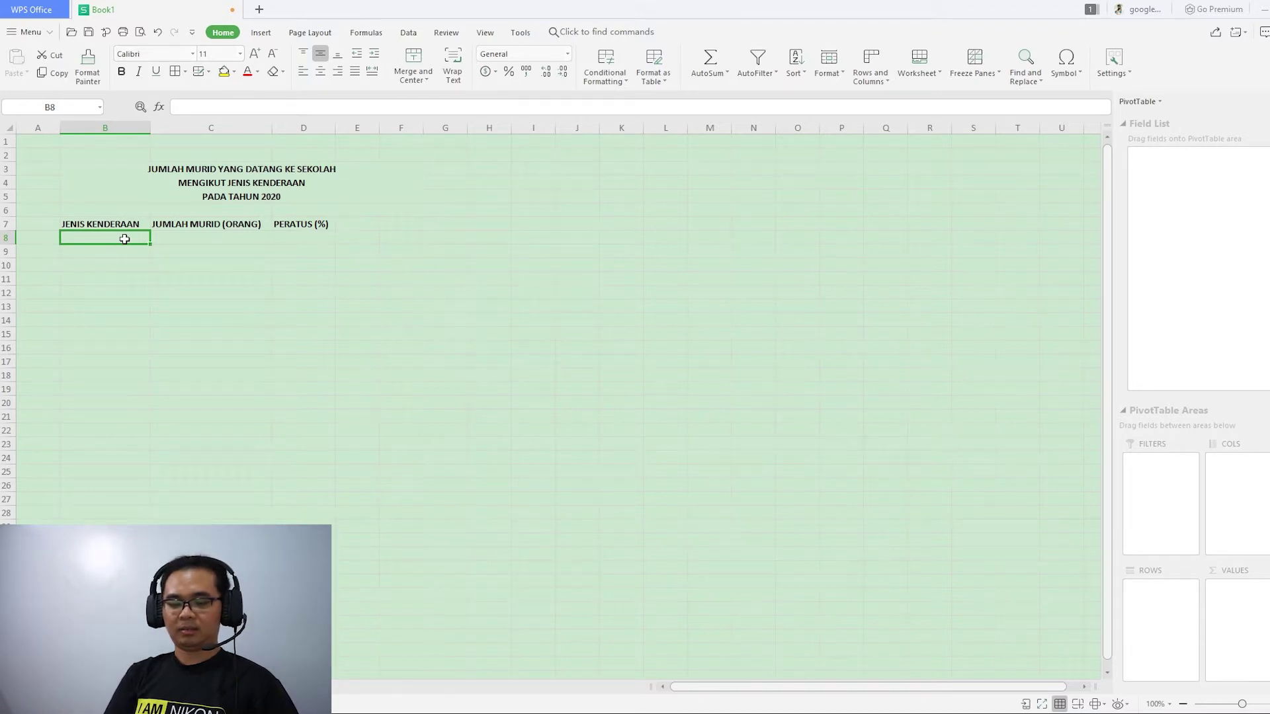
pyautogui.write('bAS')
pyautogui.press('BackSpace')
pyautogui.press('BackSpace')
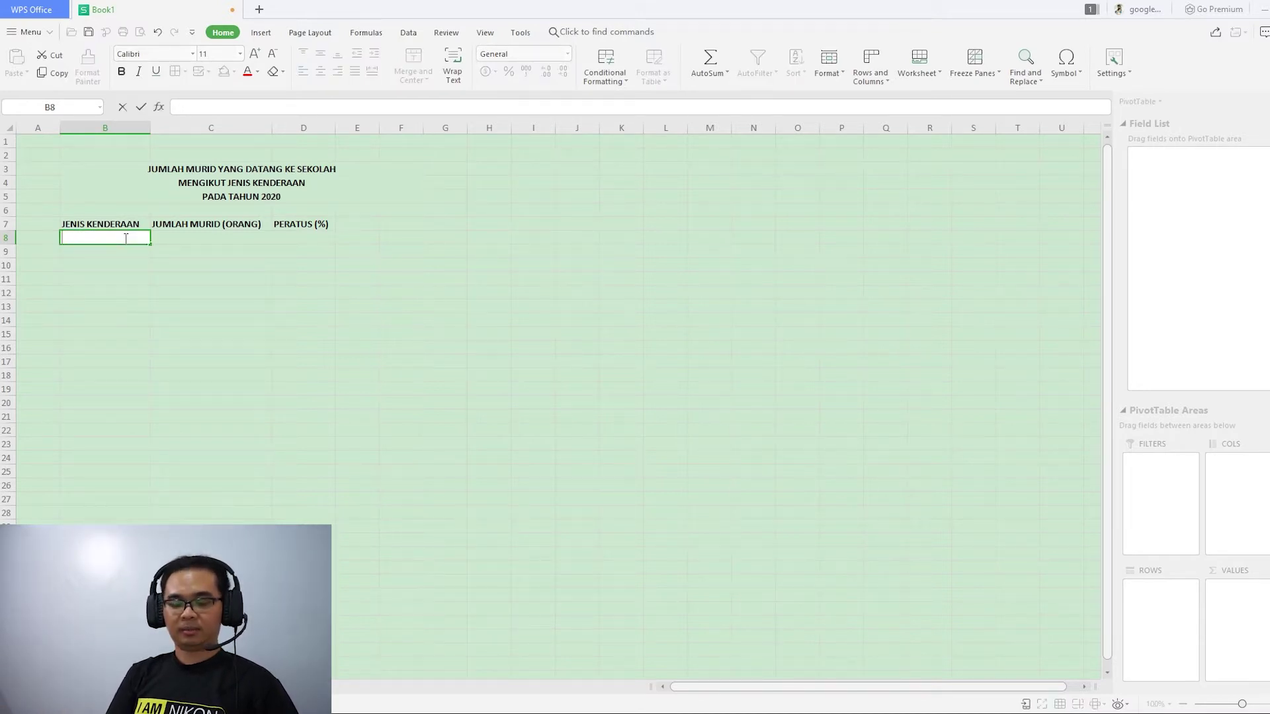
pyautogui.write('Bas sekolah')
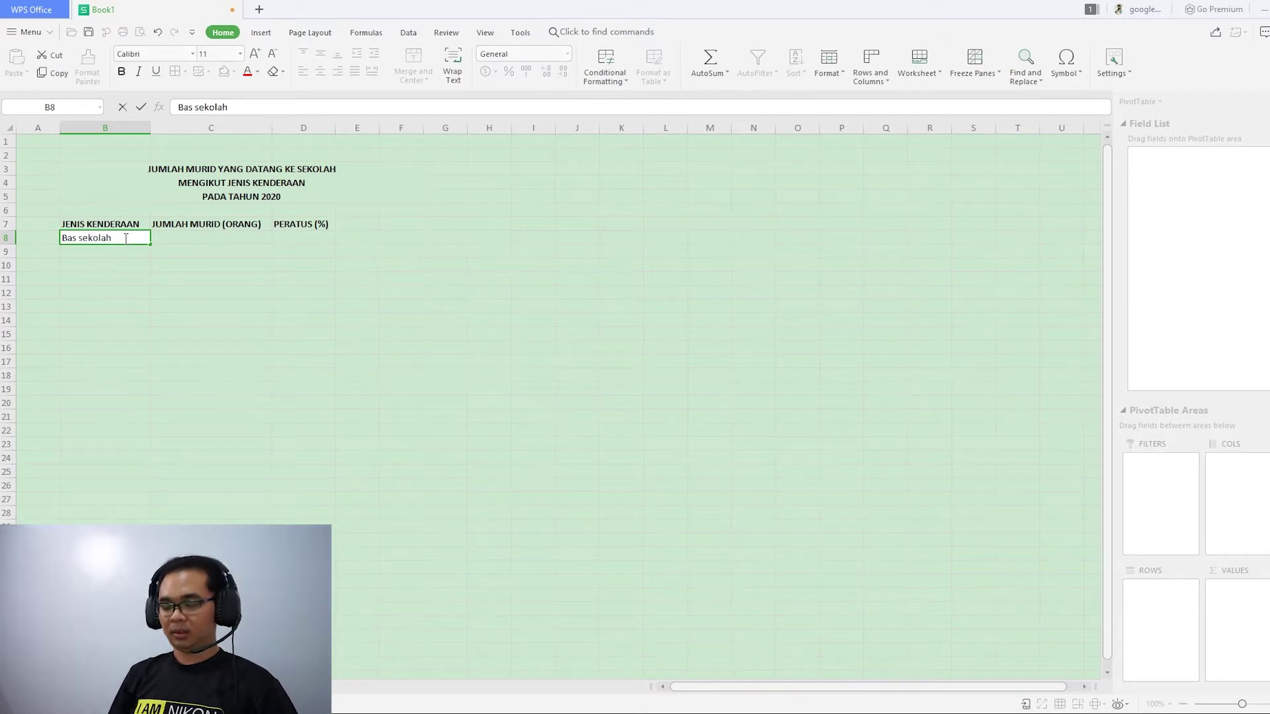
pyautogui.press('Return')
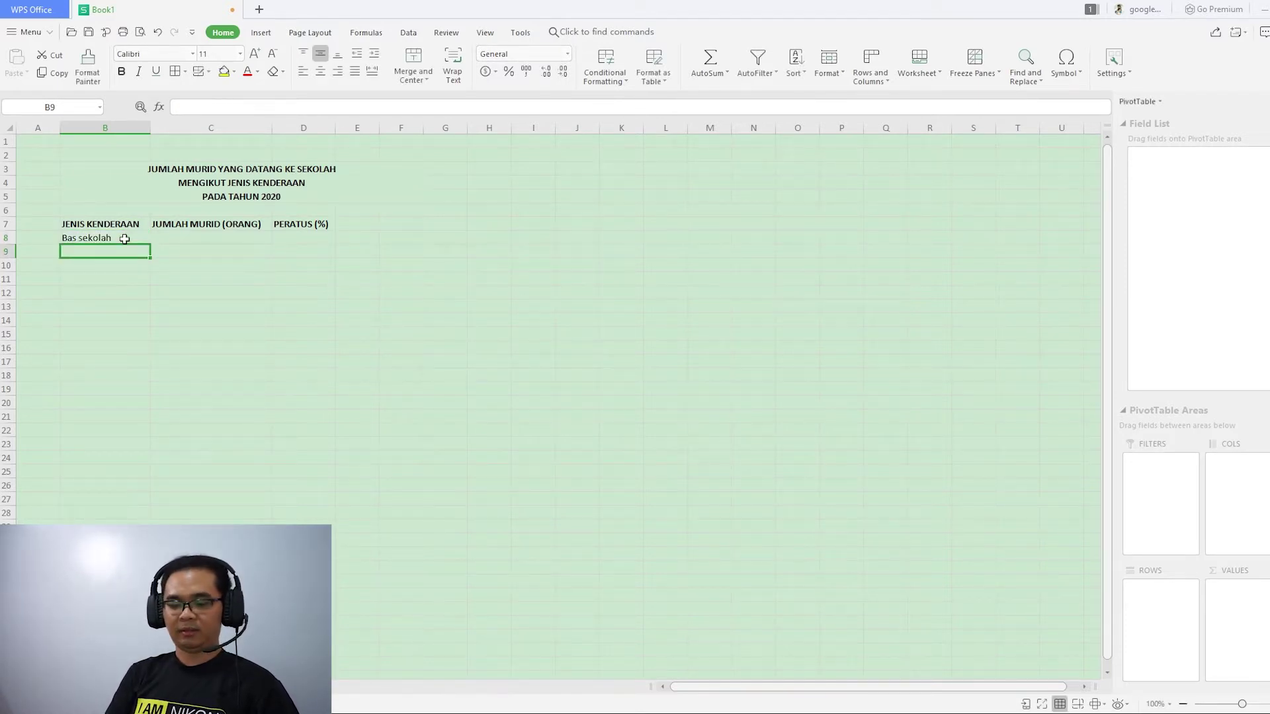
pyautogui.write('Van')
pyautogui.press('Return')
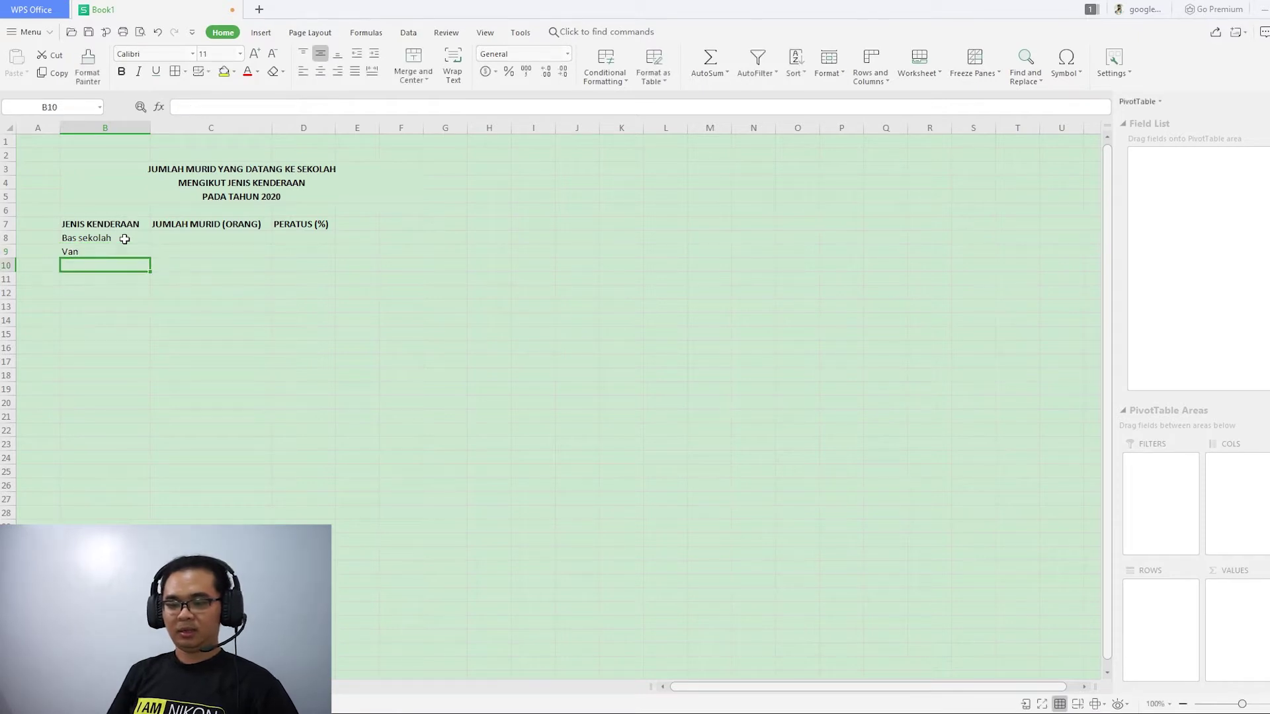
pyautogui.write('Kereta')
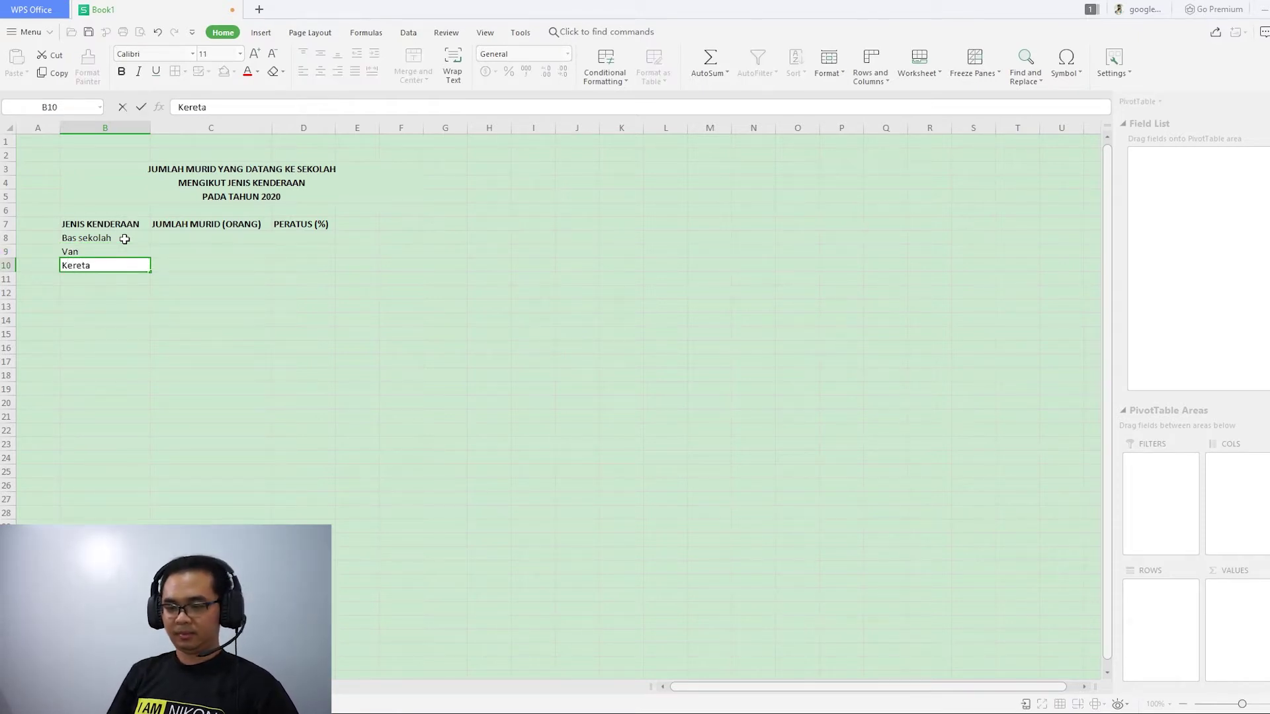
pyautogui.press('Return')
pyautogui.write('Moto')
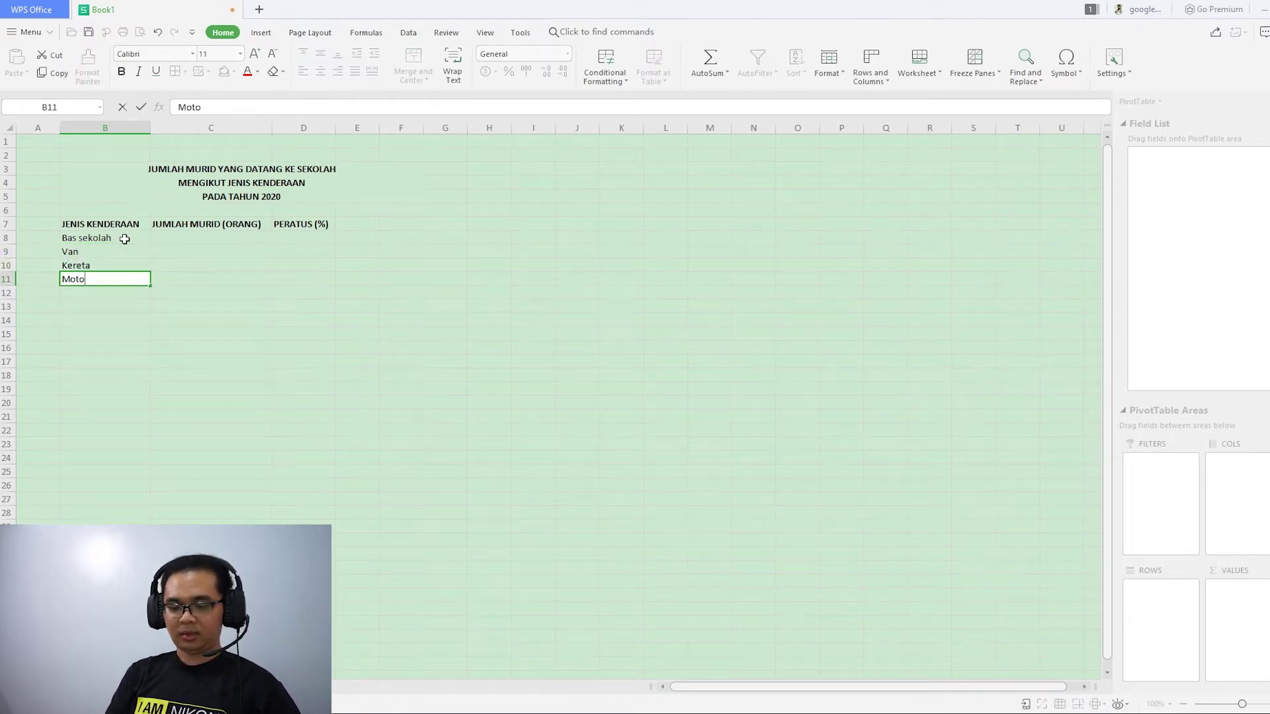
pyautogui.write('sikal')
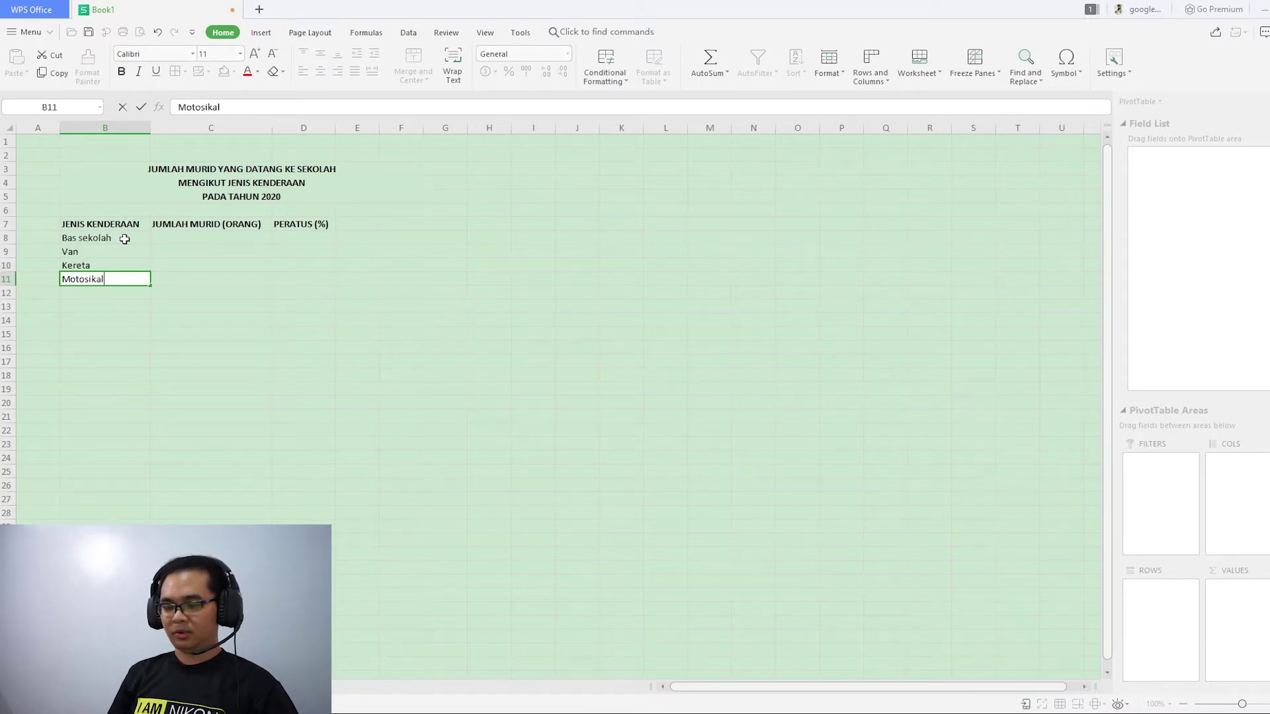
pyautogui.press('Return')
pyautogui.write('Basikal')
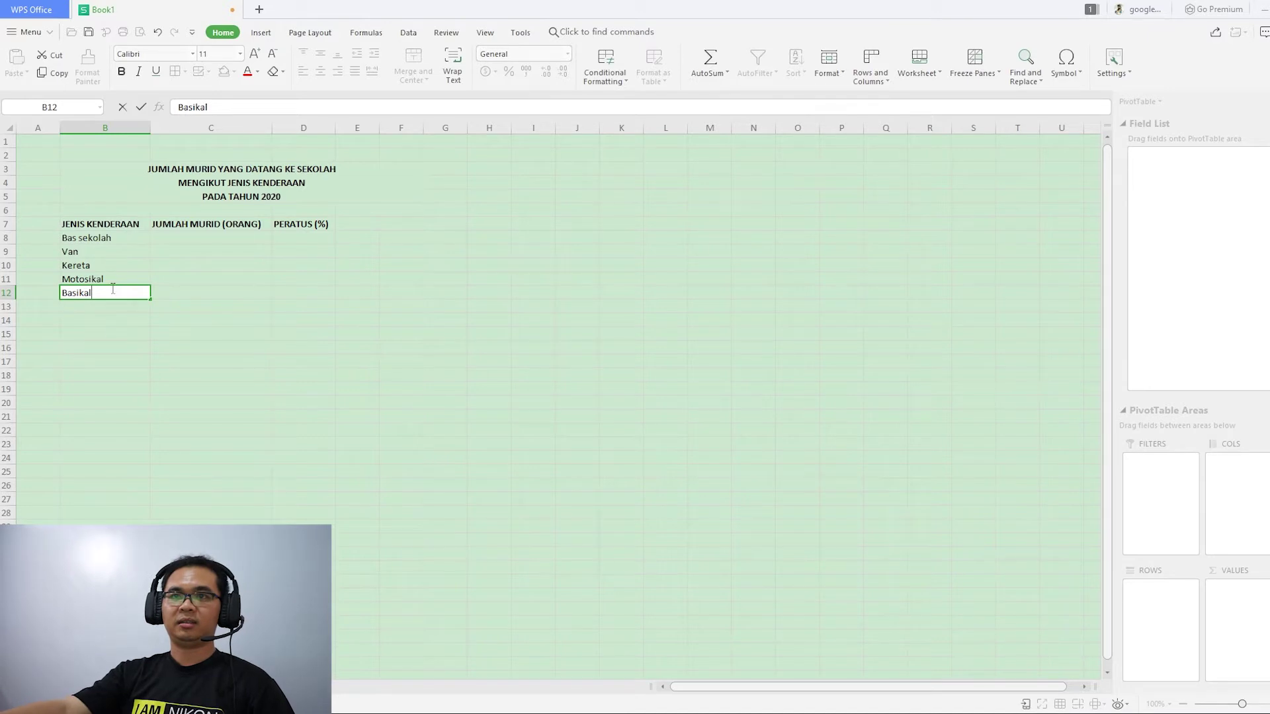
pyautogui.click(112, 317)
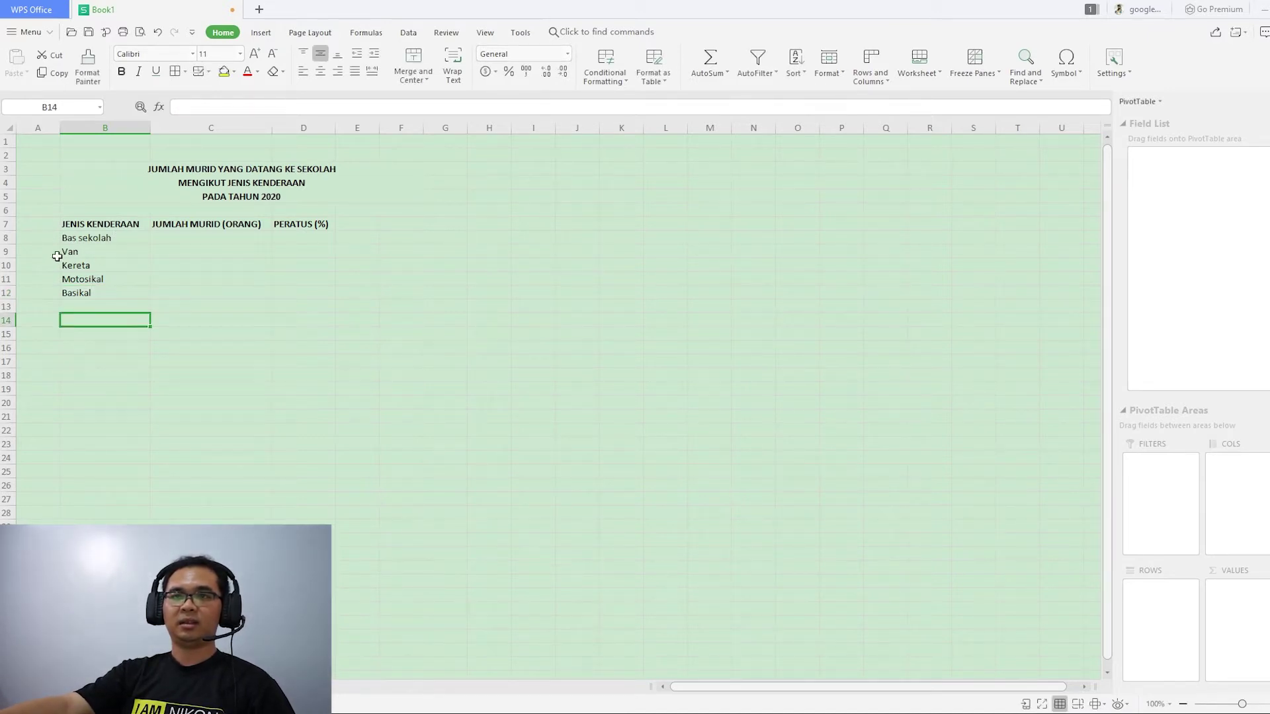
# Enter the total row label Jumlah keseluruhan in B13.
pyautogui.click(93, 304)
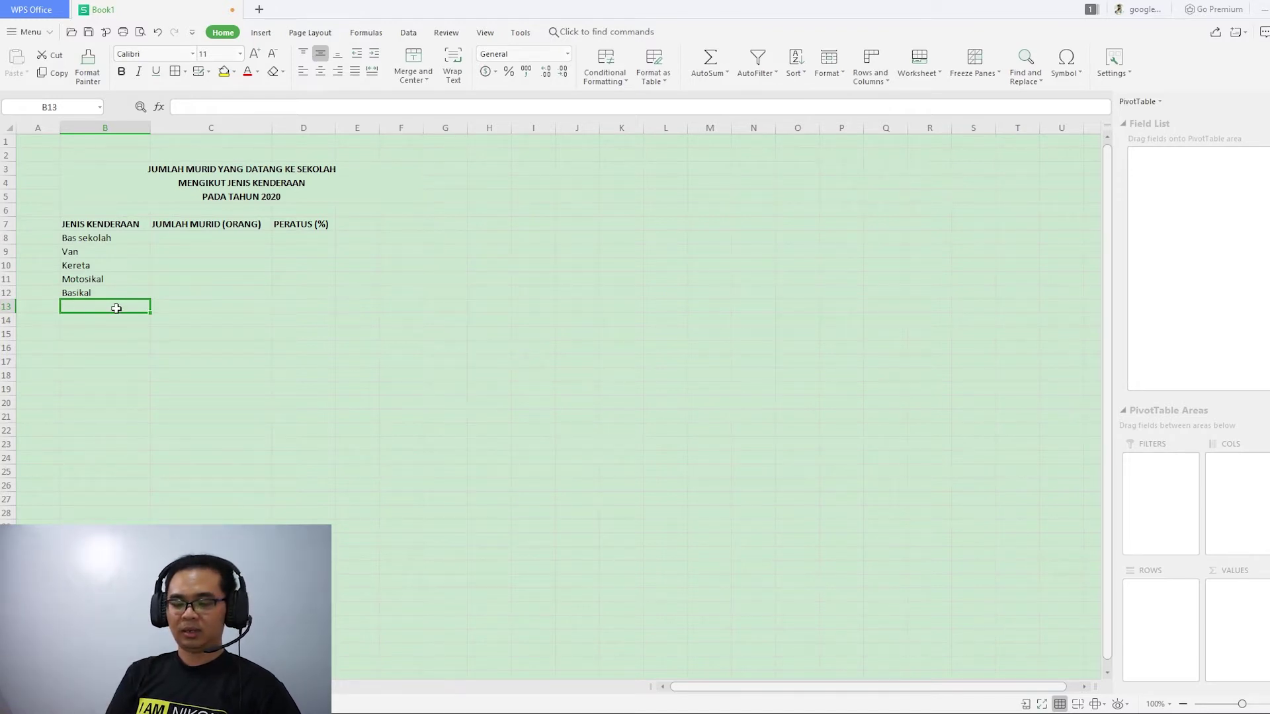
pyautogui.write('Jumla')
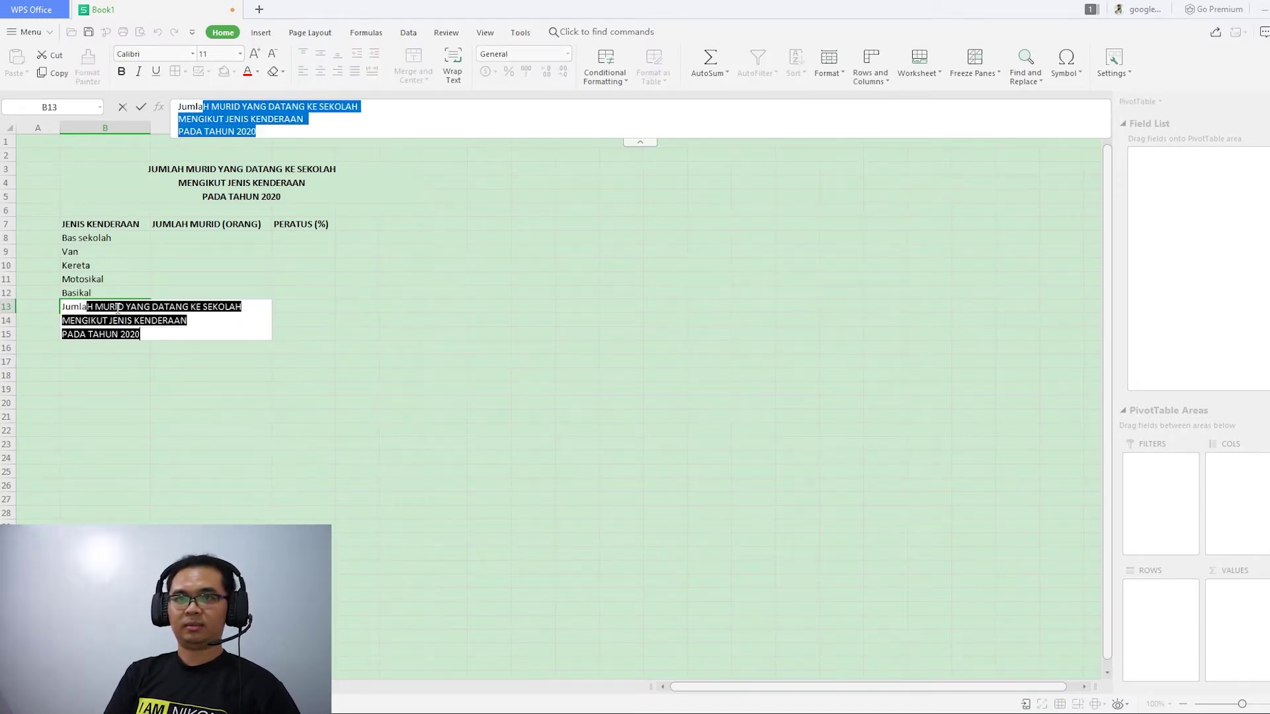
pyautogui.write('h ke')
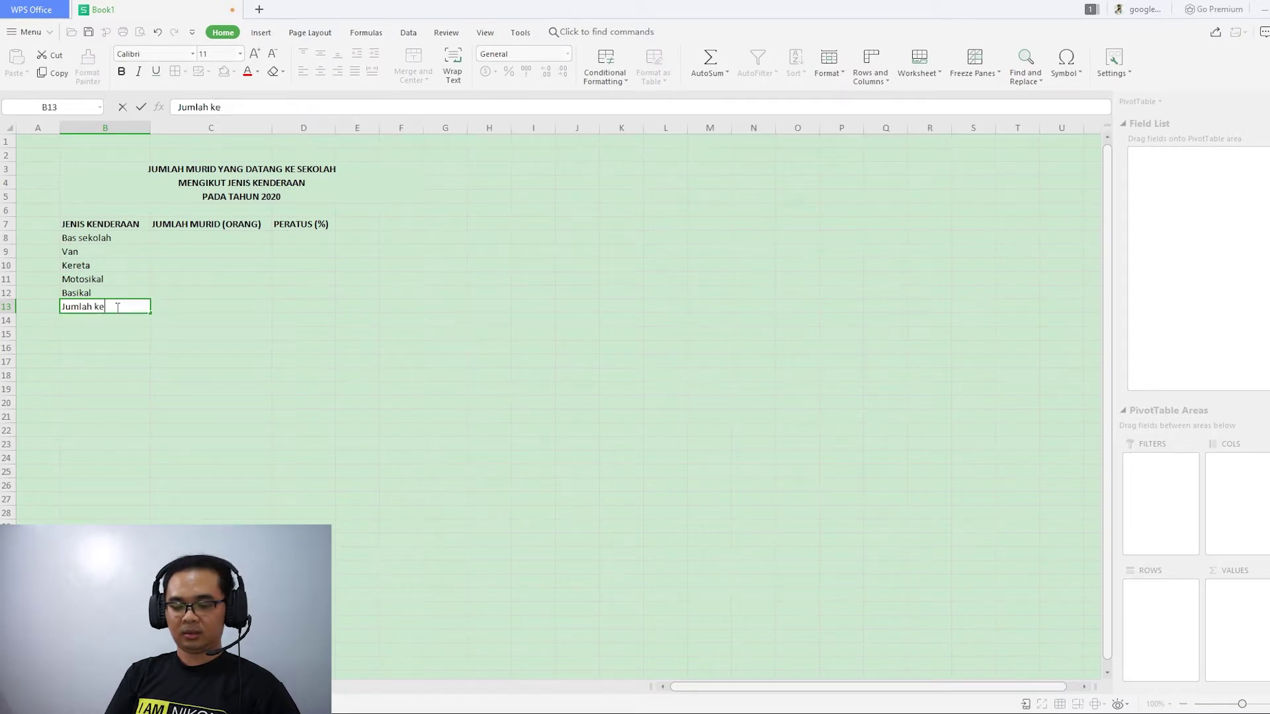
pyautogui.write('seluruhan')
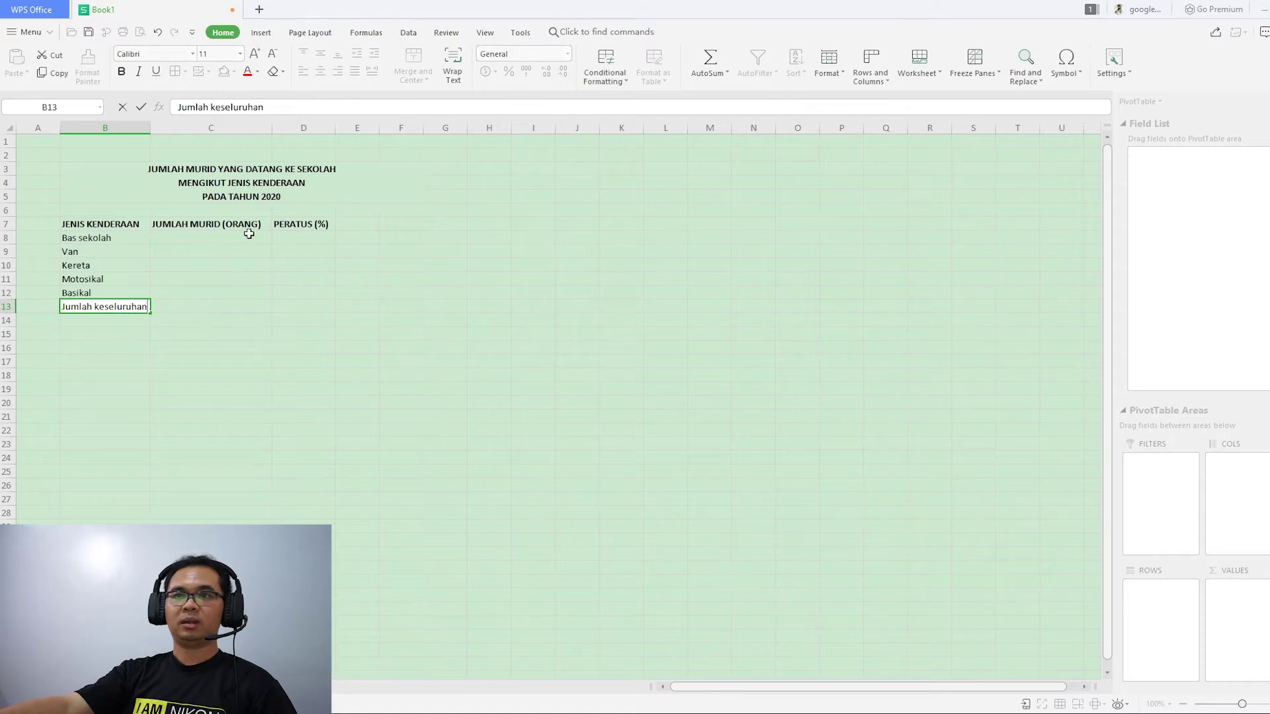
pyautogui.click(294, 293)
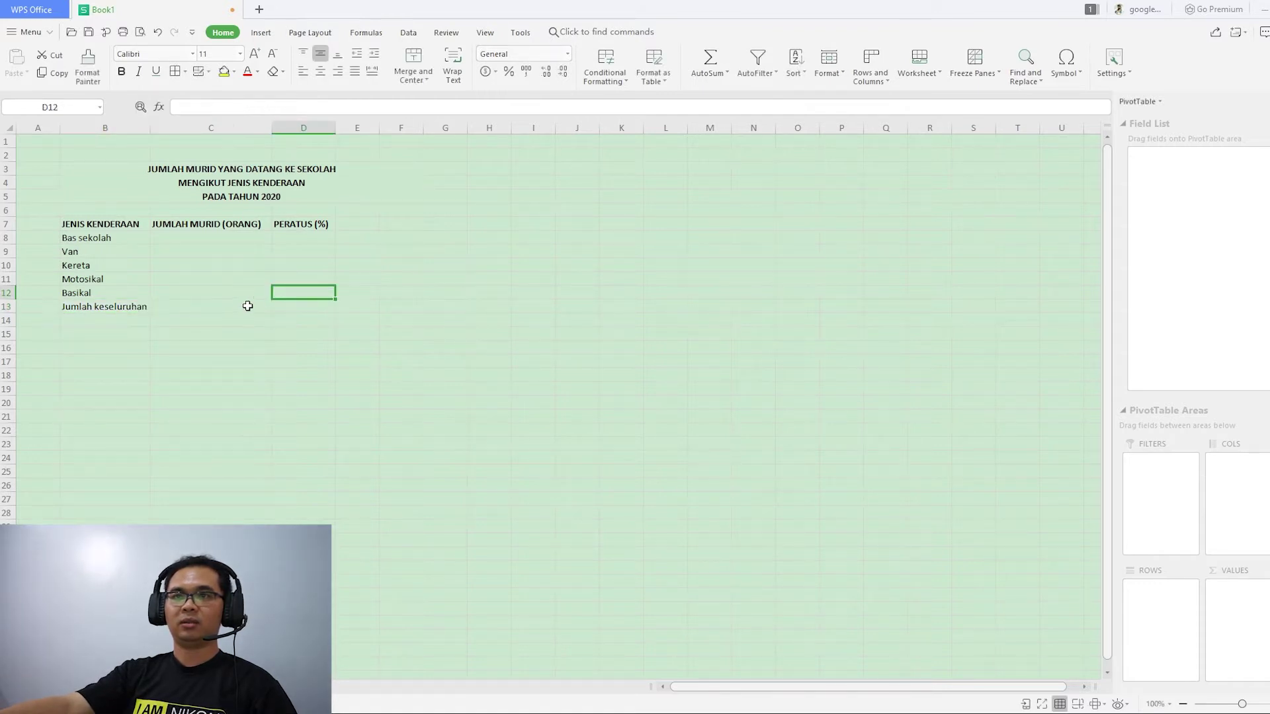
pyautogui.click(300, 307)
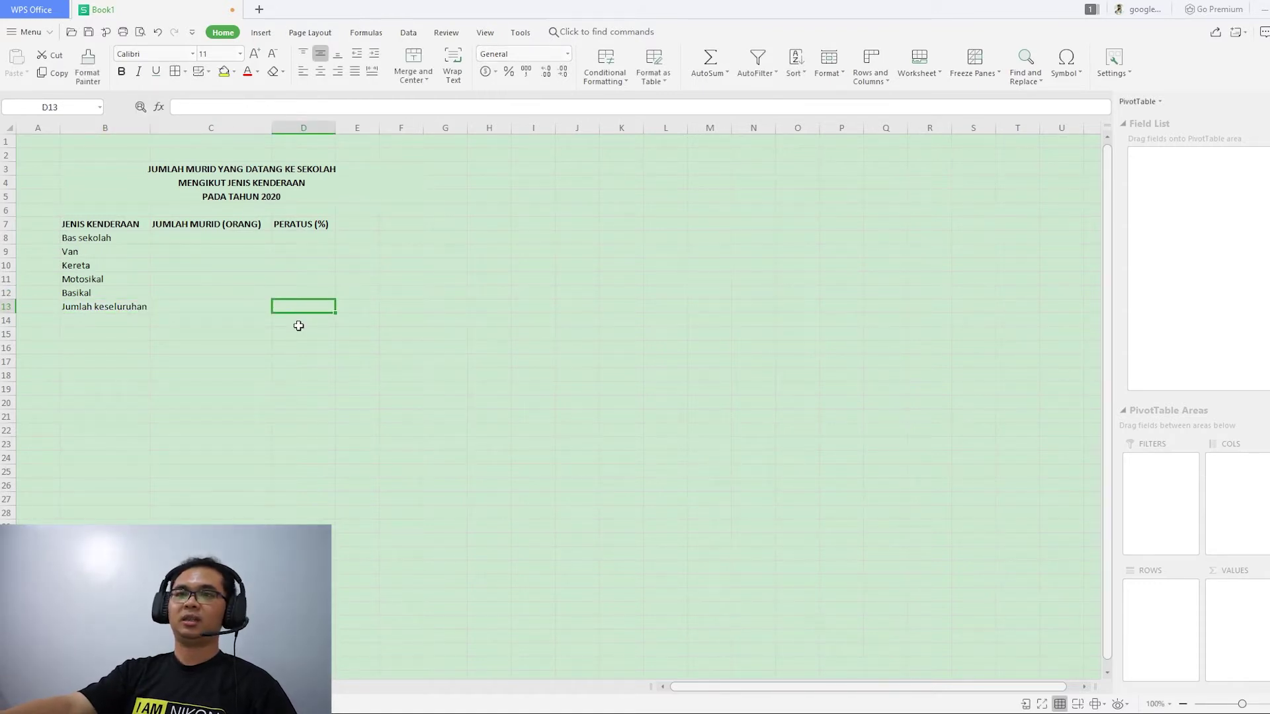
# Enter the student counts 200, 150, 100, 30 and 20 in cells C8 to C12.
pyautogui.click(242, 241)
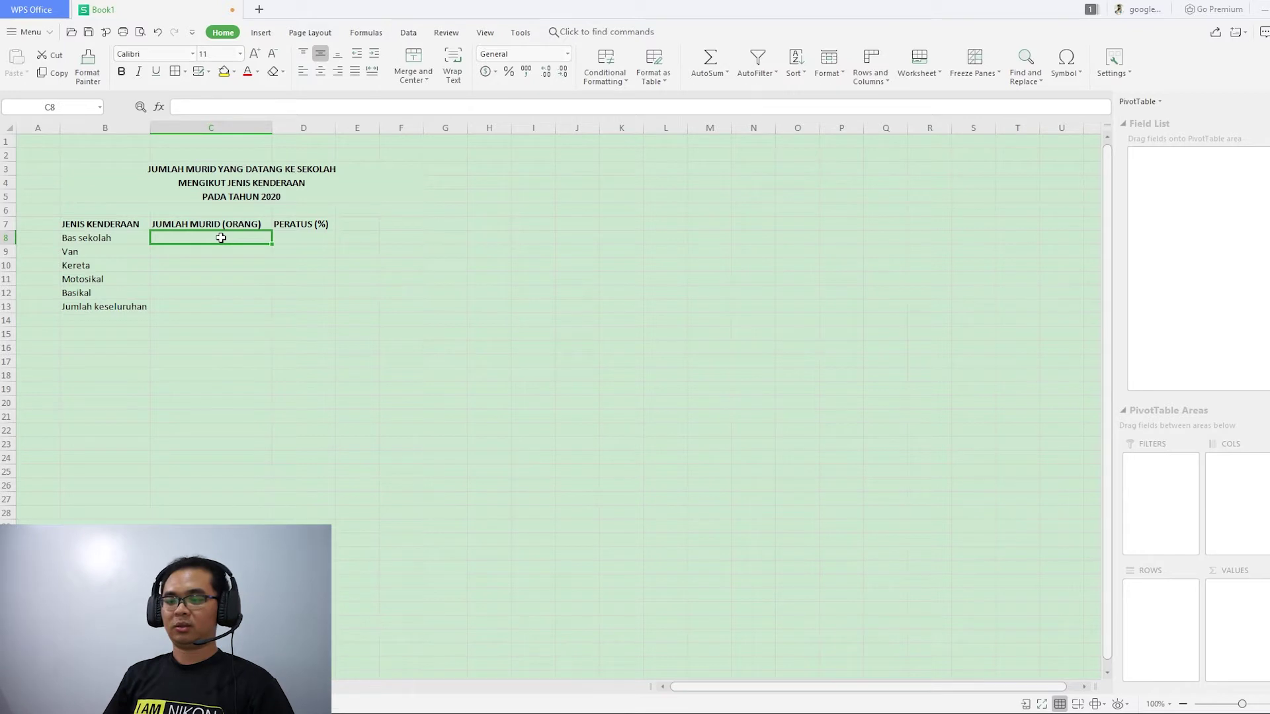
pyautogui.write('200')
pyautogui.press('Return')
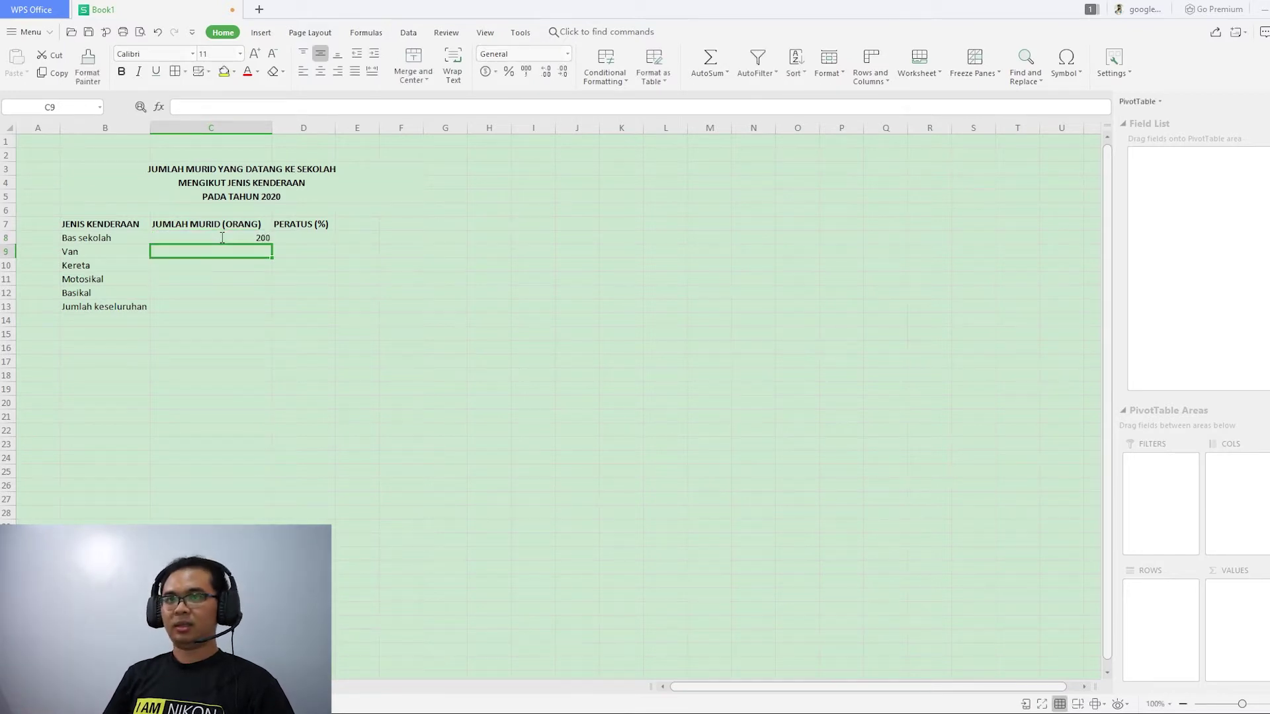
pyautogui.write('150')
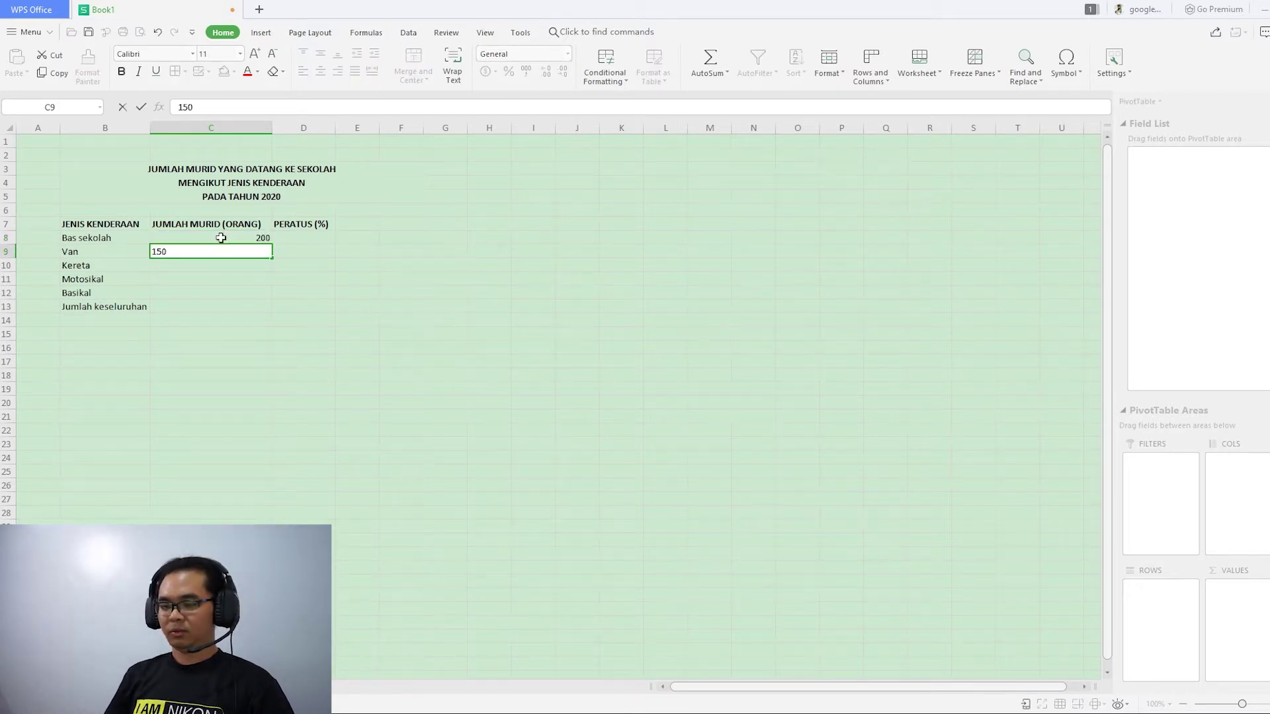
pyautogui.press('Return')
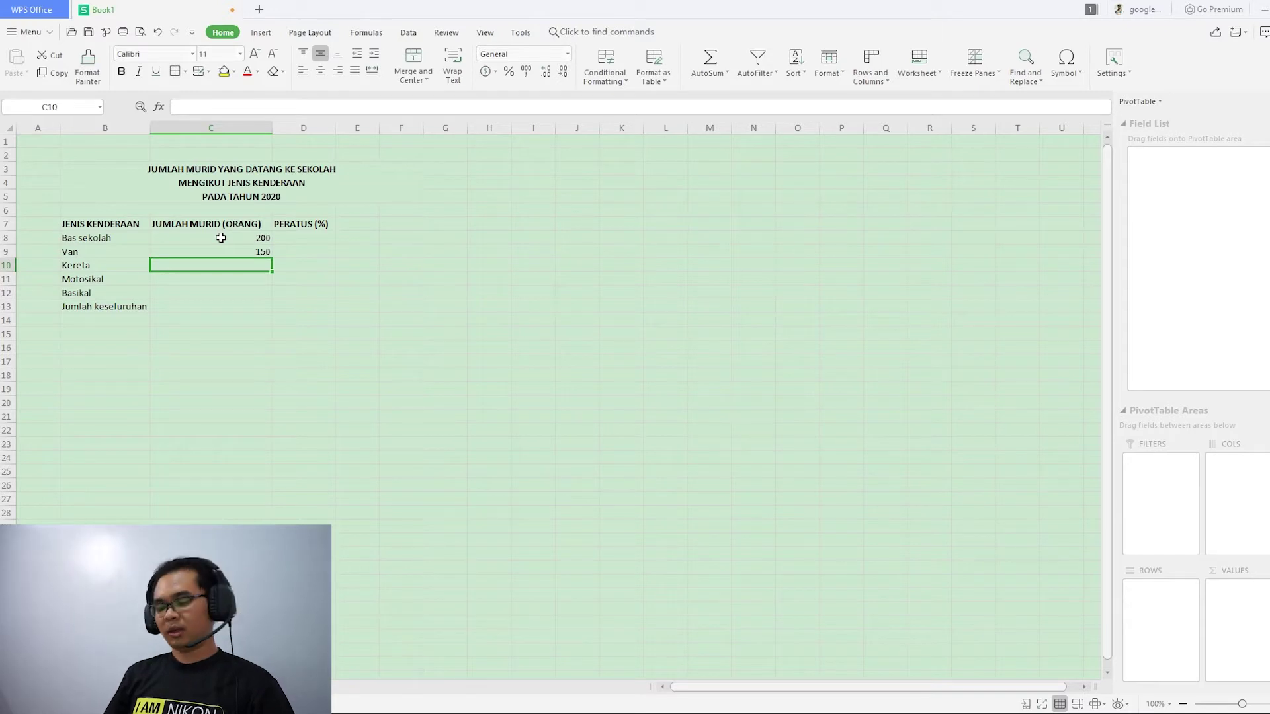
pyautogui.write('100')
pyautogui.press('Return')
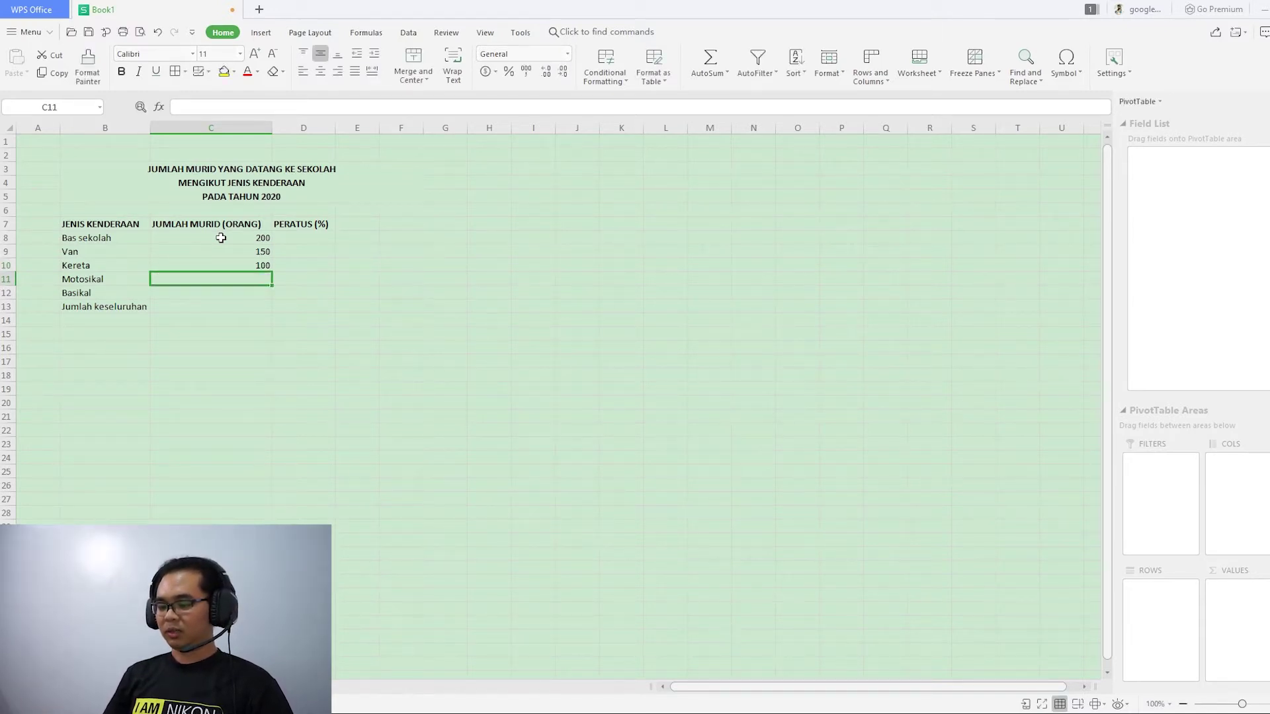
pyautogui.write('30')
pyautogui.press('Return')
pyautogui.write('20')
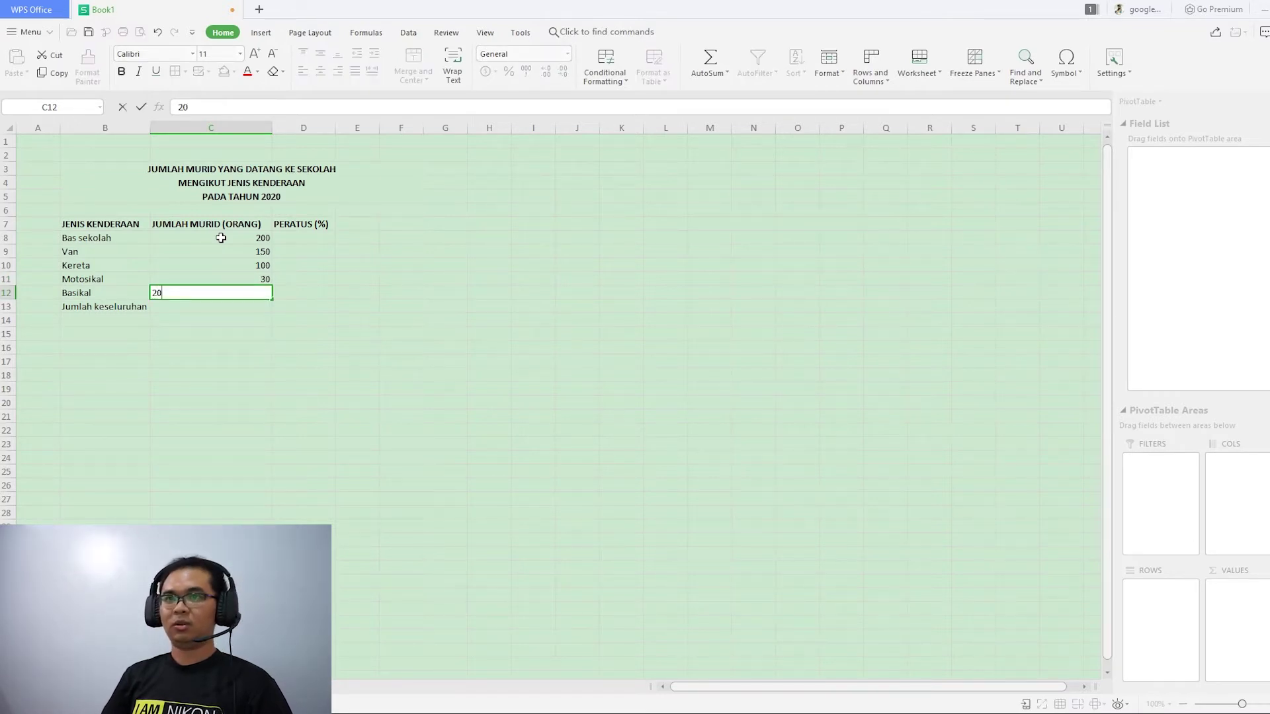
pyautogui.press('Return')
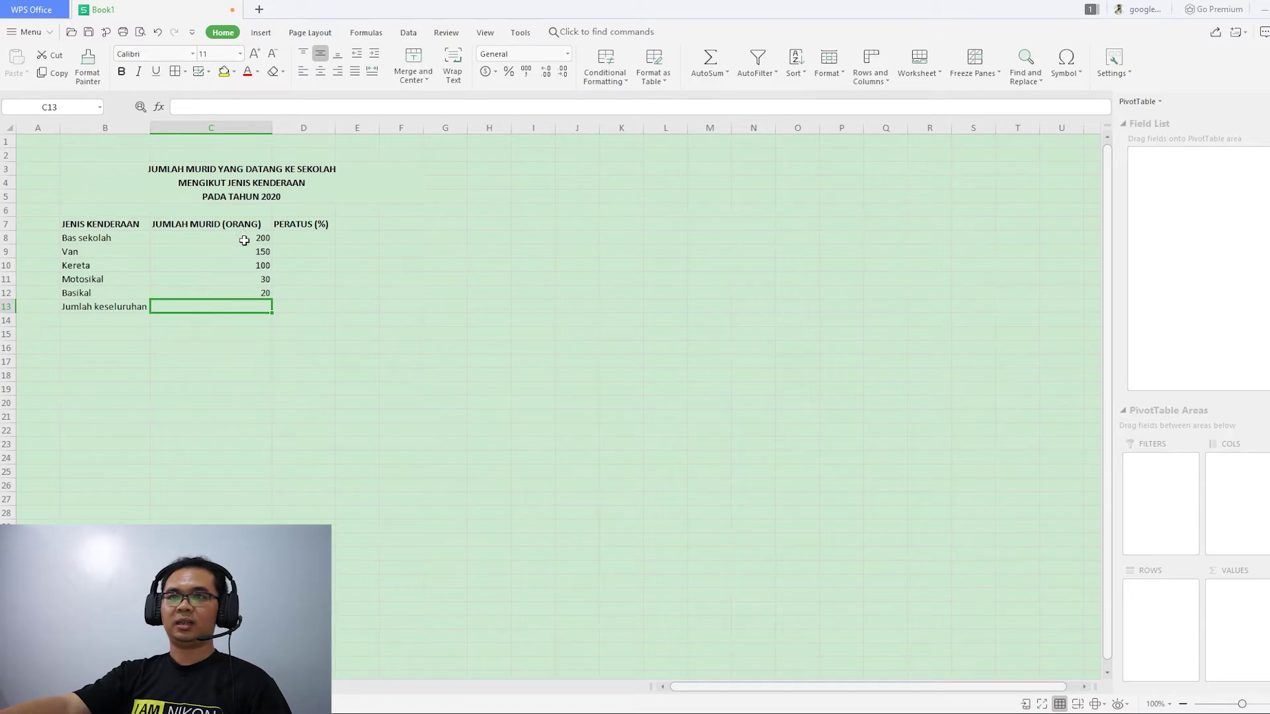
# Centre the student counts in C8:C12 horizontally.
pyautogui.moveTo(248, 237); pyautogui.dragTo(250, 292)
pyautogui.click(249, 236)
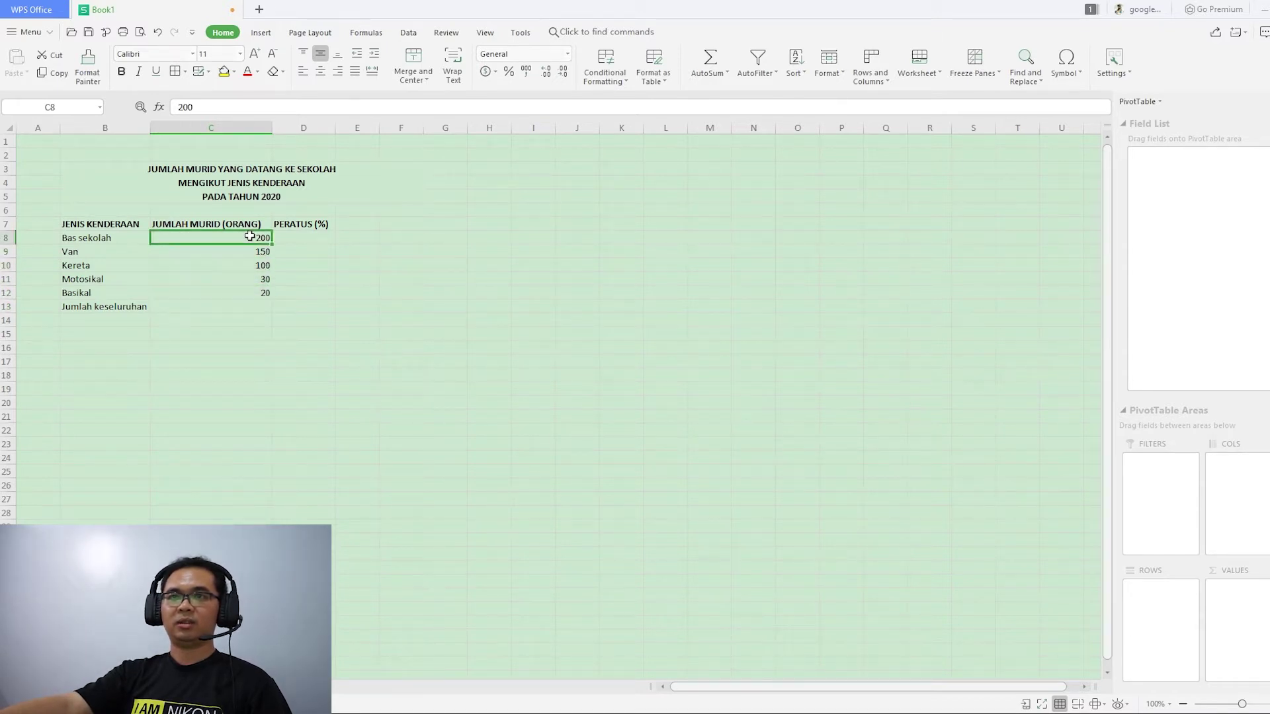
pyautogui.moveTo(233, 237); pyautogui.dragTo(236, 291)
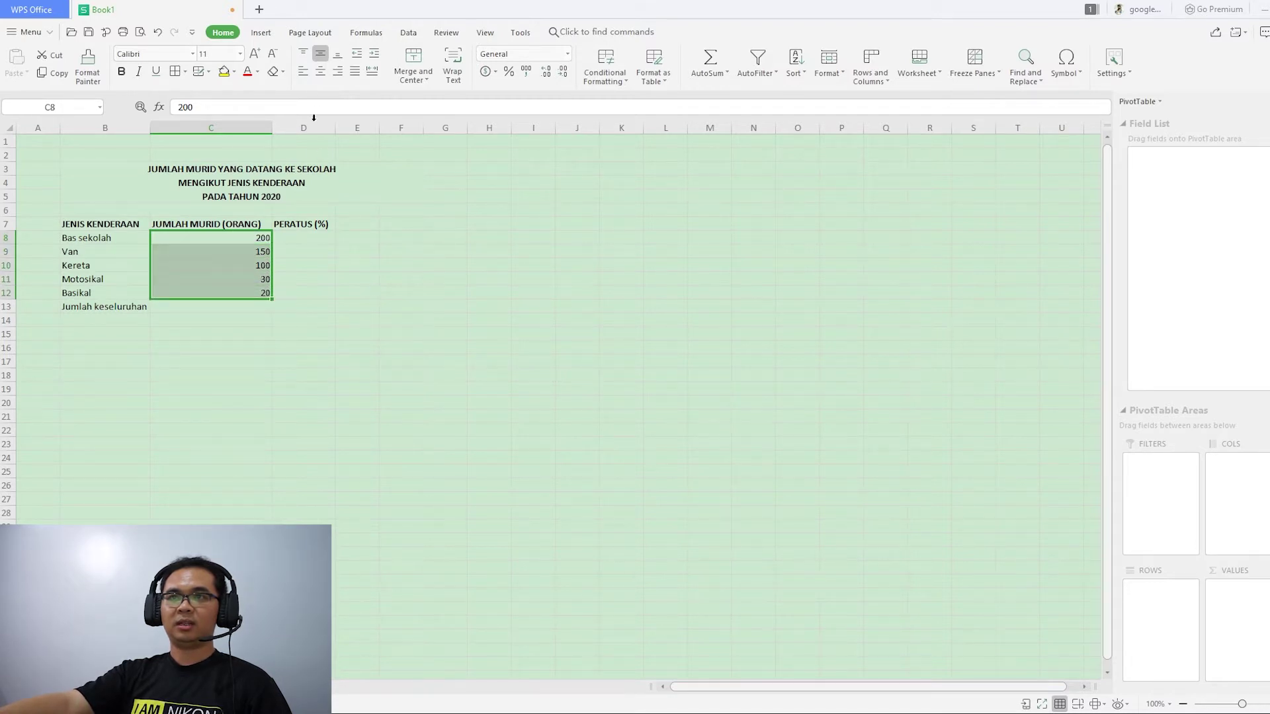
pyautogui.click(322, 73)
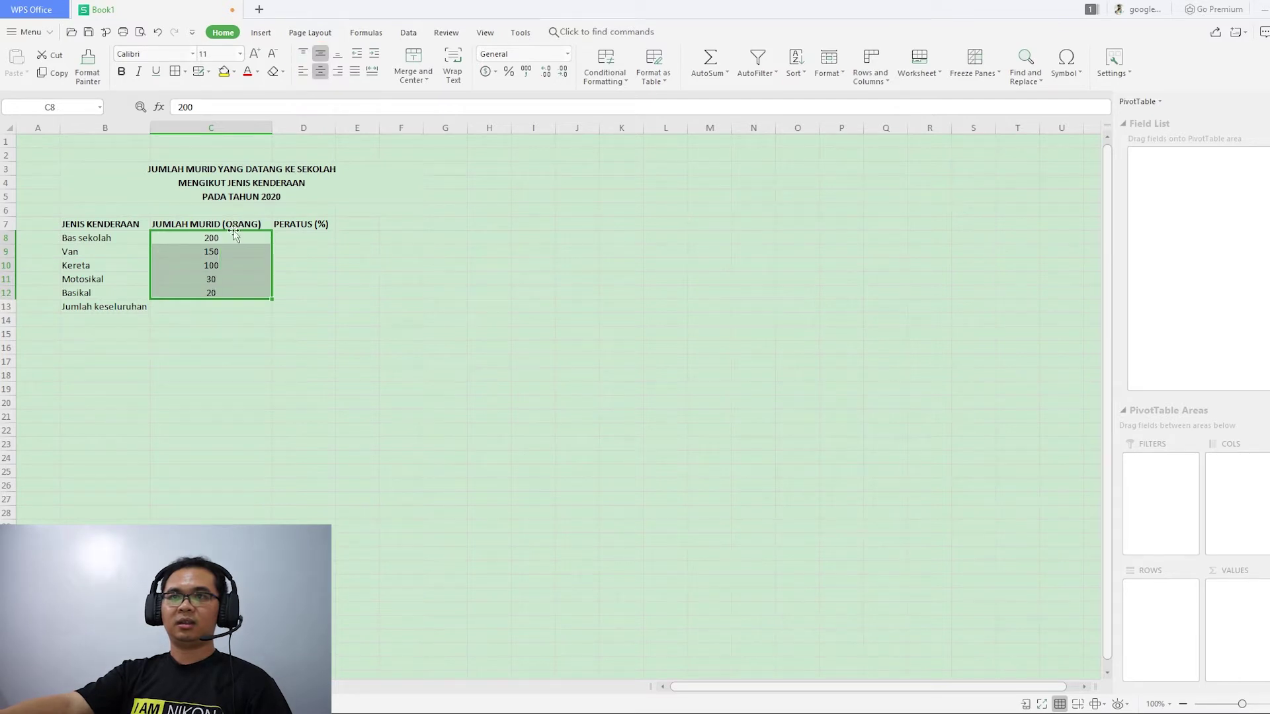
# Total the student counts in C13 with =SUM(C8:C12) and centre that cell horizontally.
pyautogui.click(232, 308)
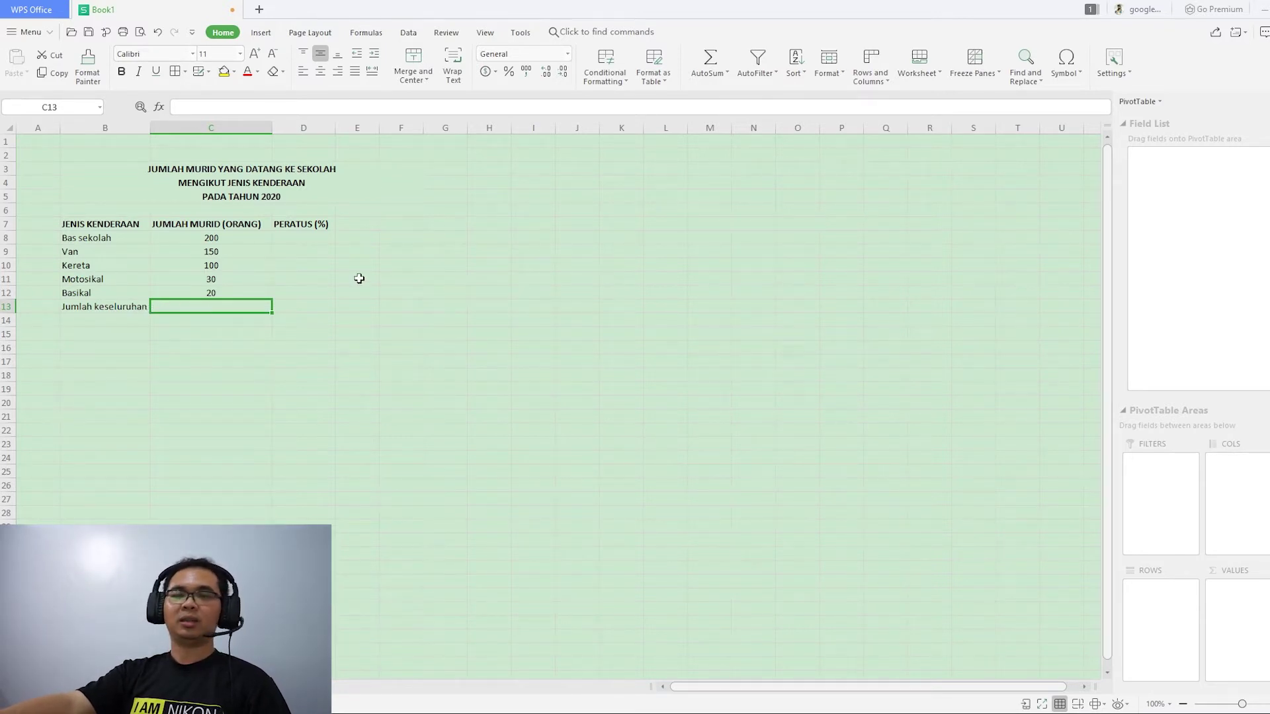
pyautogui.click(239, 239)
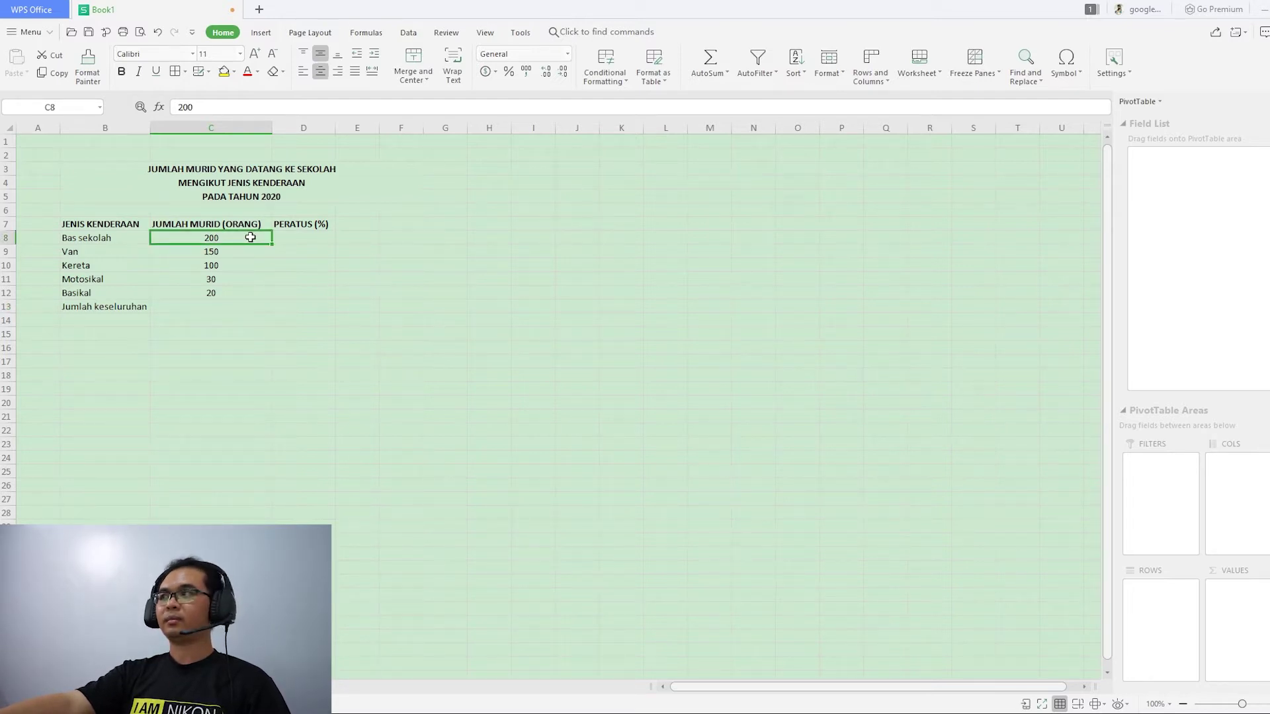
pyautogui.moveTo(250, 243); pyautogui.dragTo(251, 303)
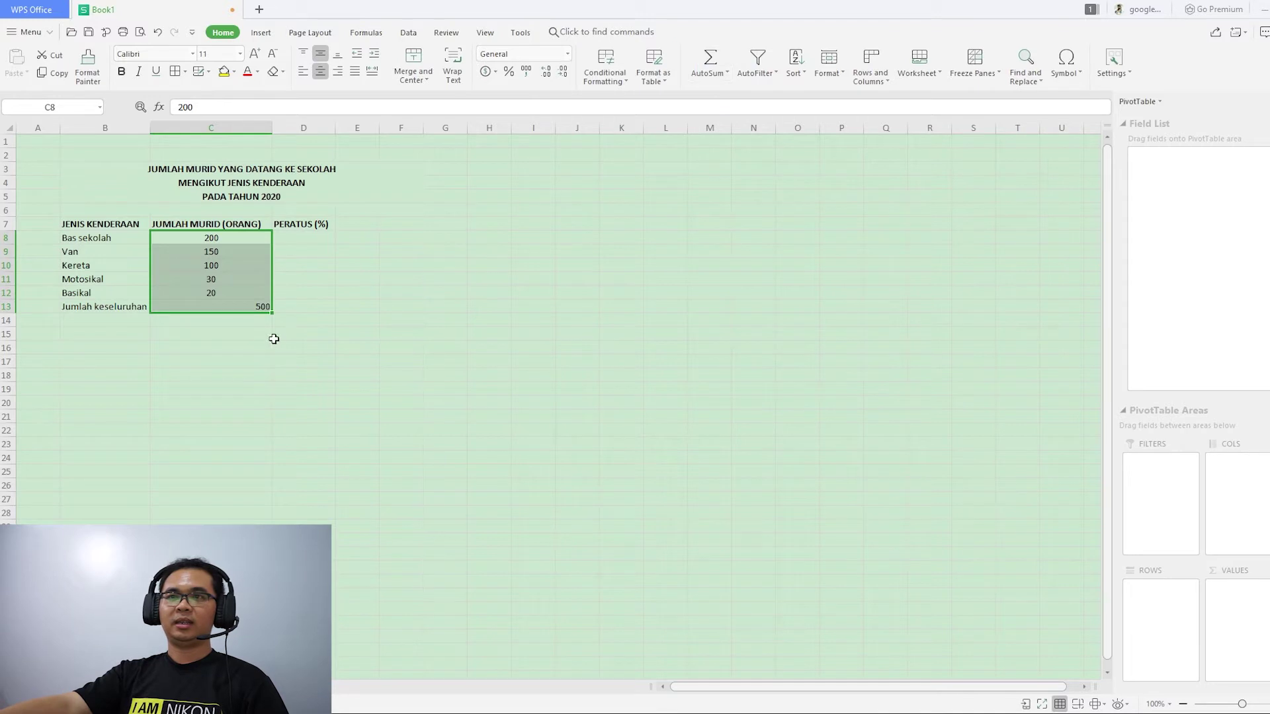
pyautogui.click(248, 308)
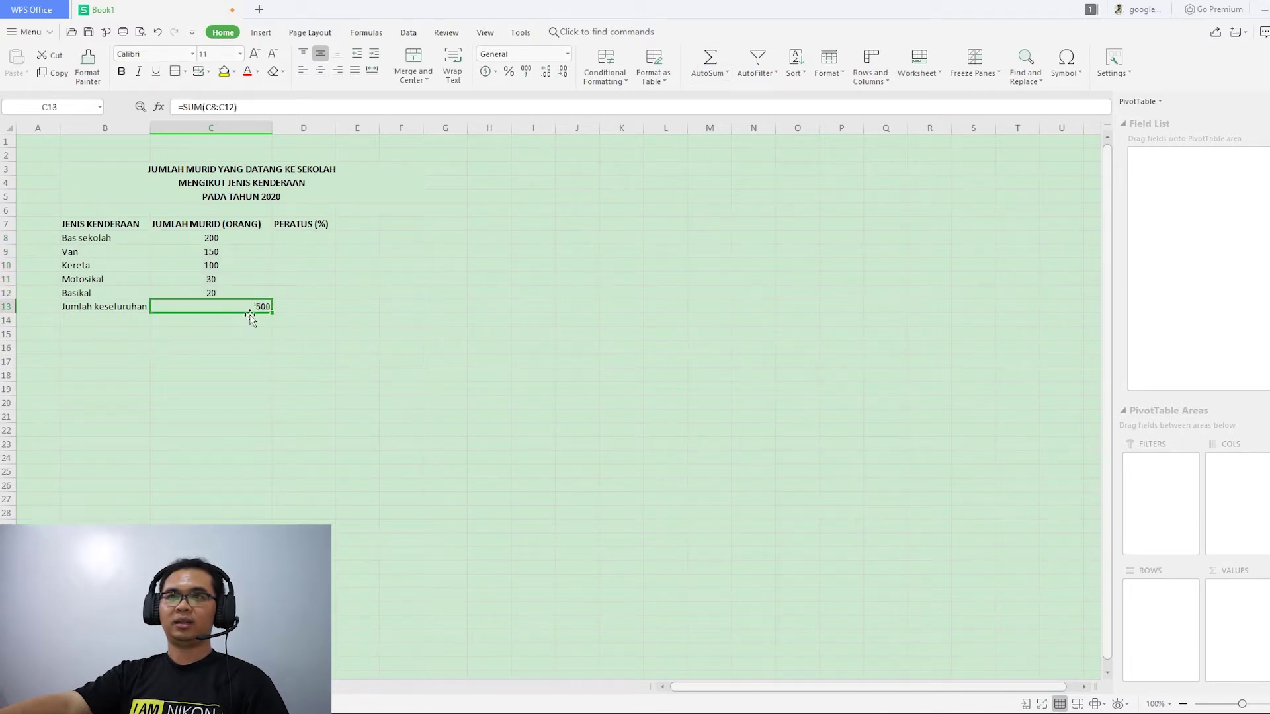
pyautogui.click(320, 71)
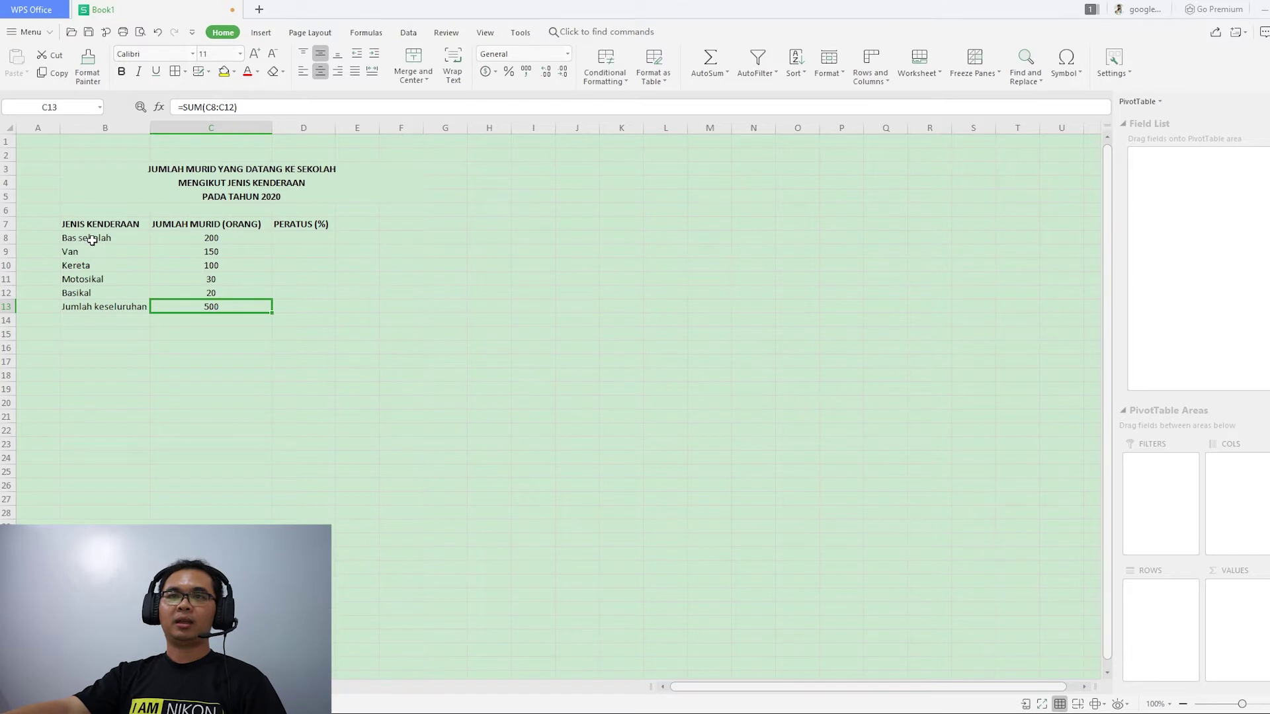
# Calculate the Bas sekolah percentage in D8 with the formula =C8/C13*100%.
pyautogui.click(300, 238)
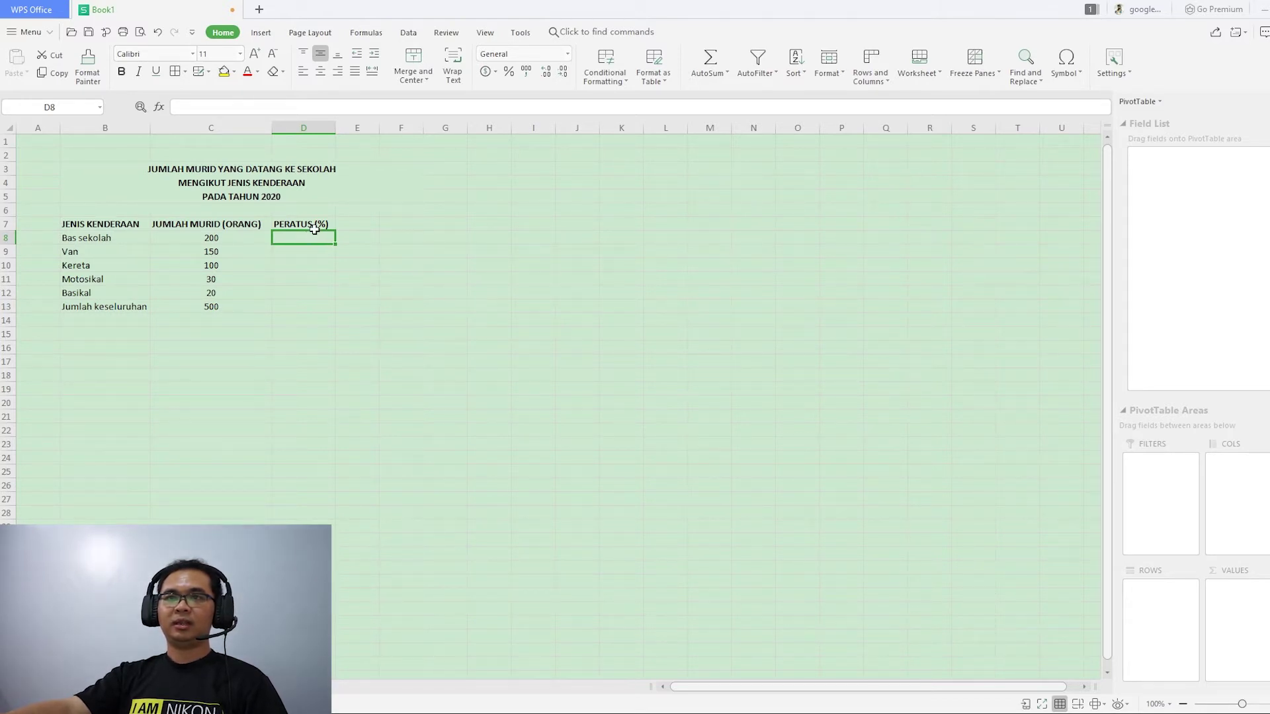
pyautogui.click(207, 108)
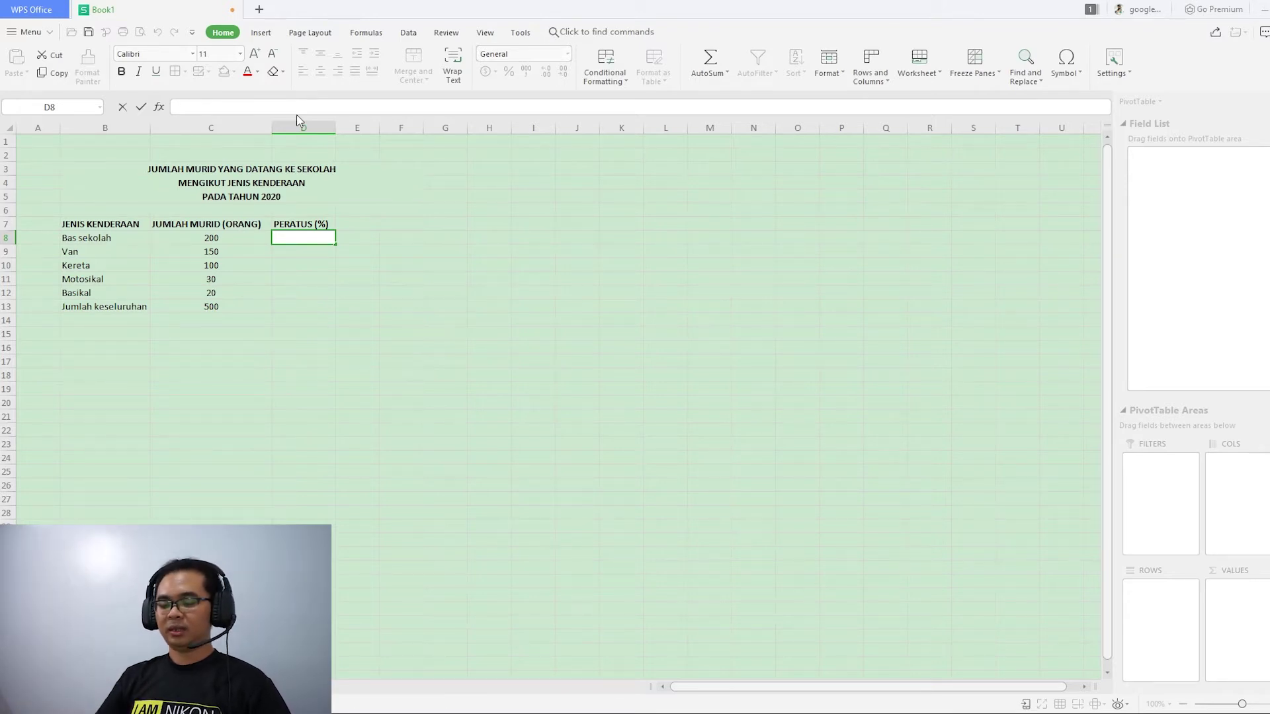
pyautogui.write('=')
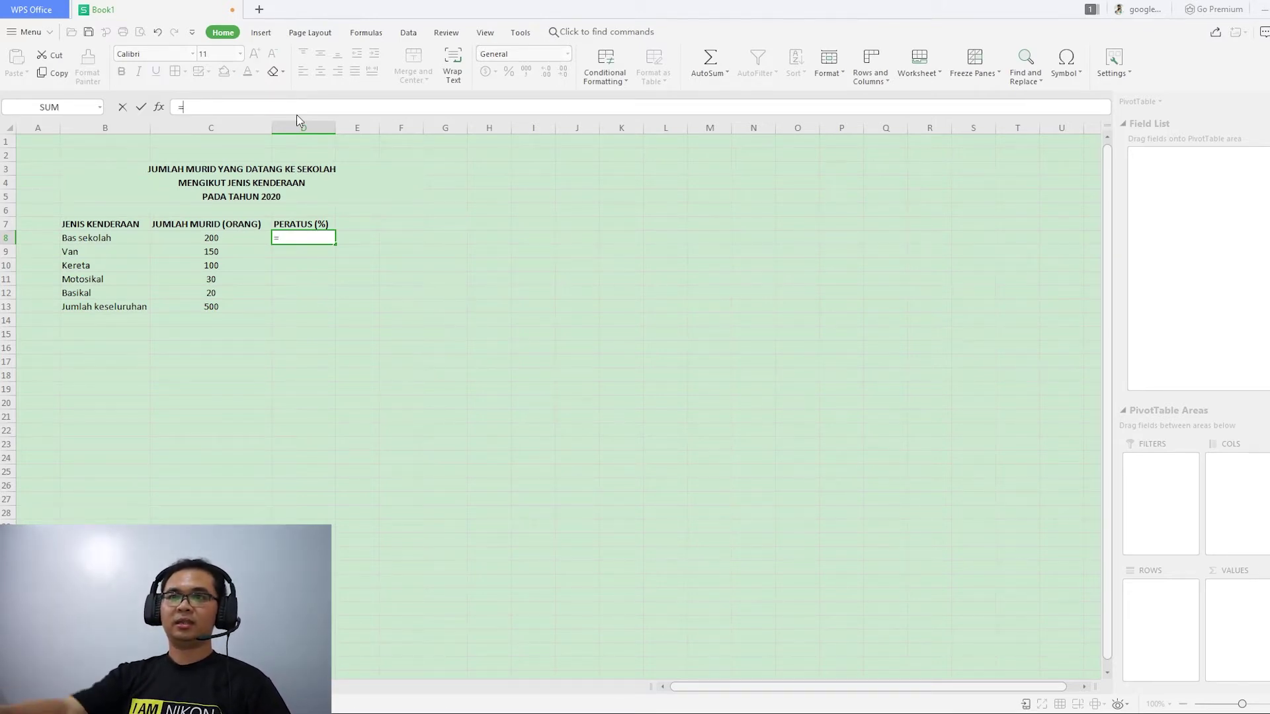
pyautogui.click(214, 238)
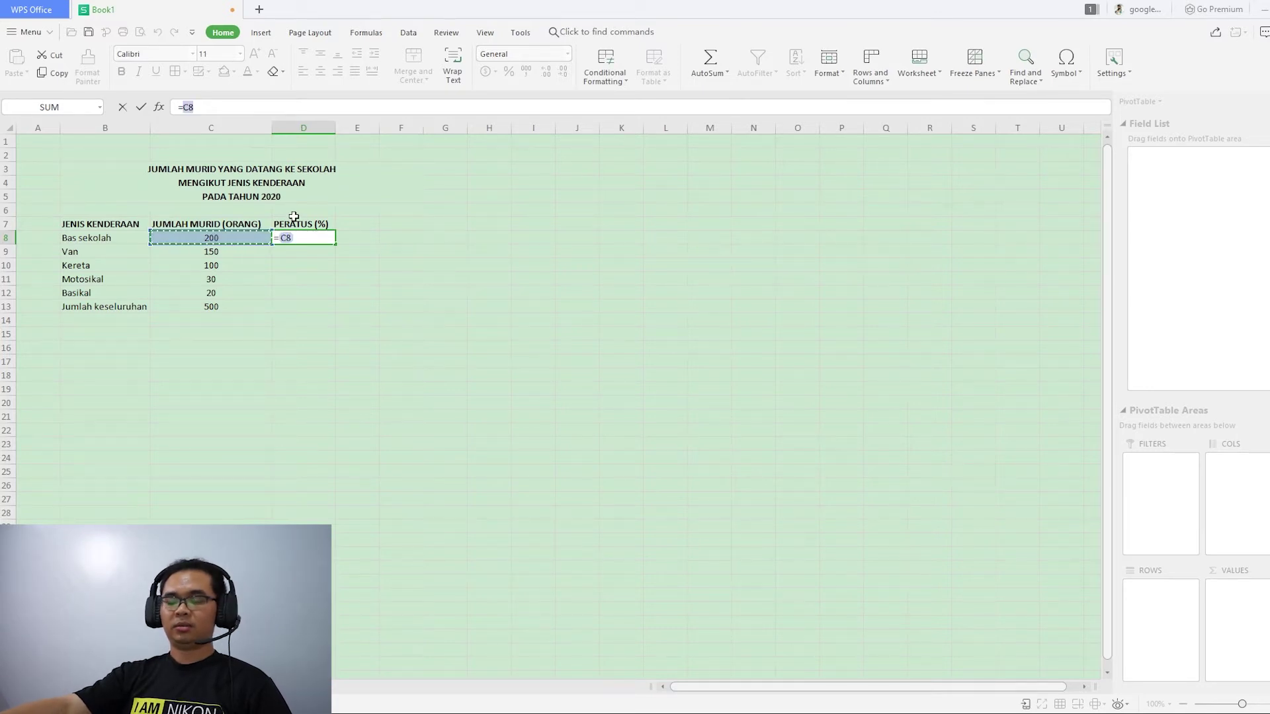
pyautogui.write('/')
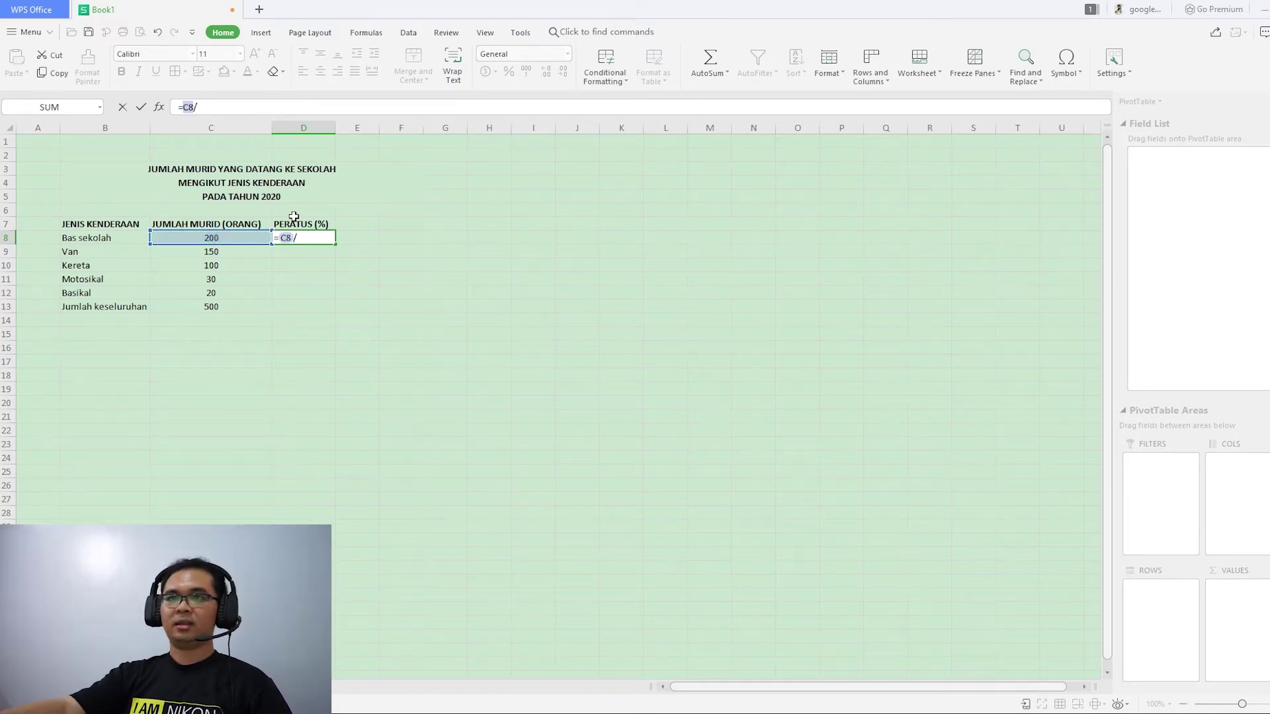
pyautogui.click(235, 308)
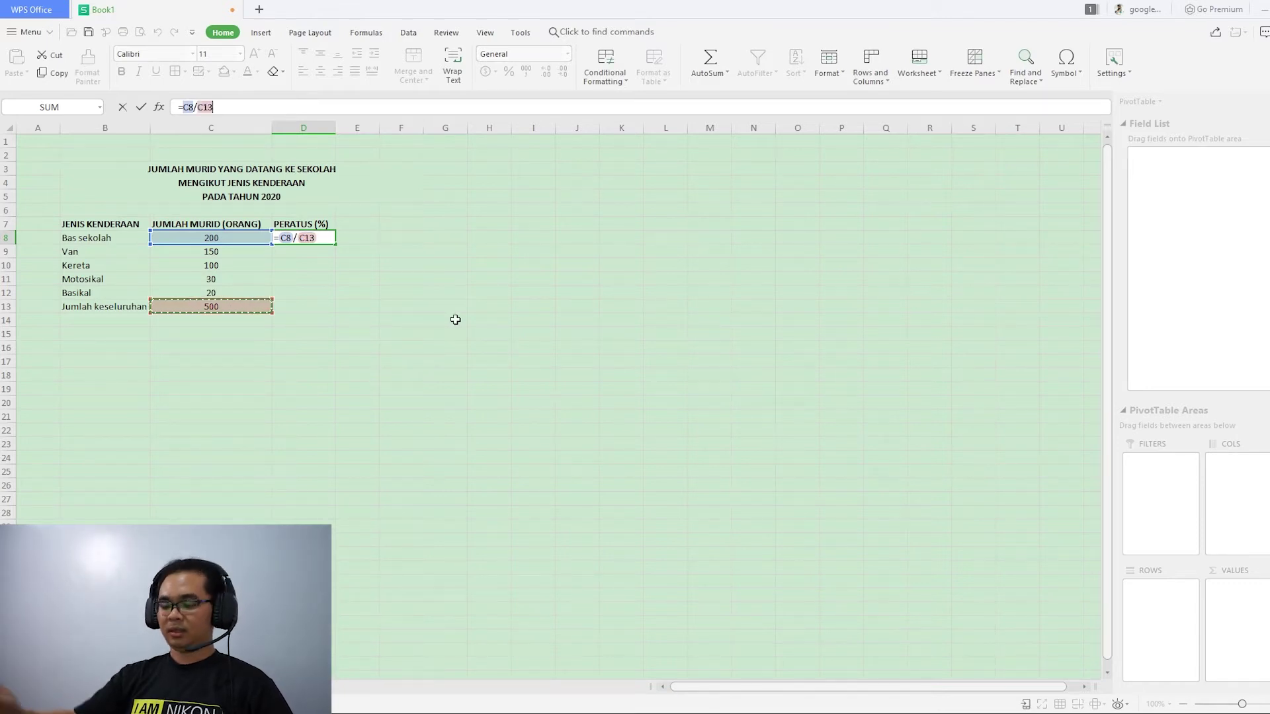
pyautogui.write('*')
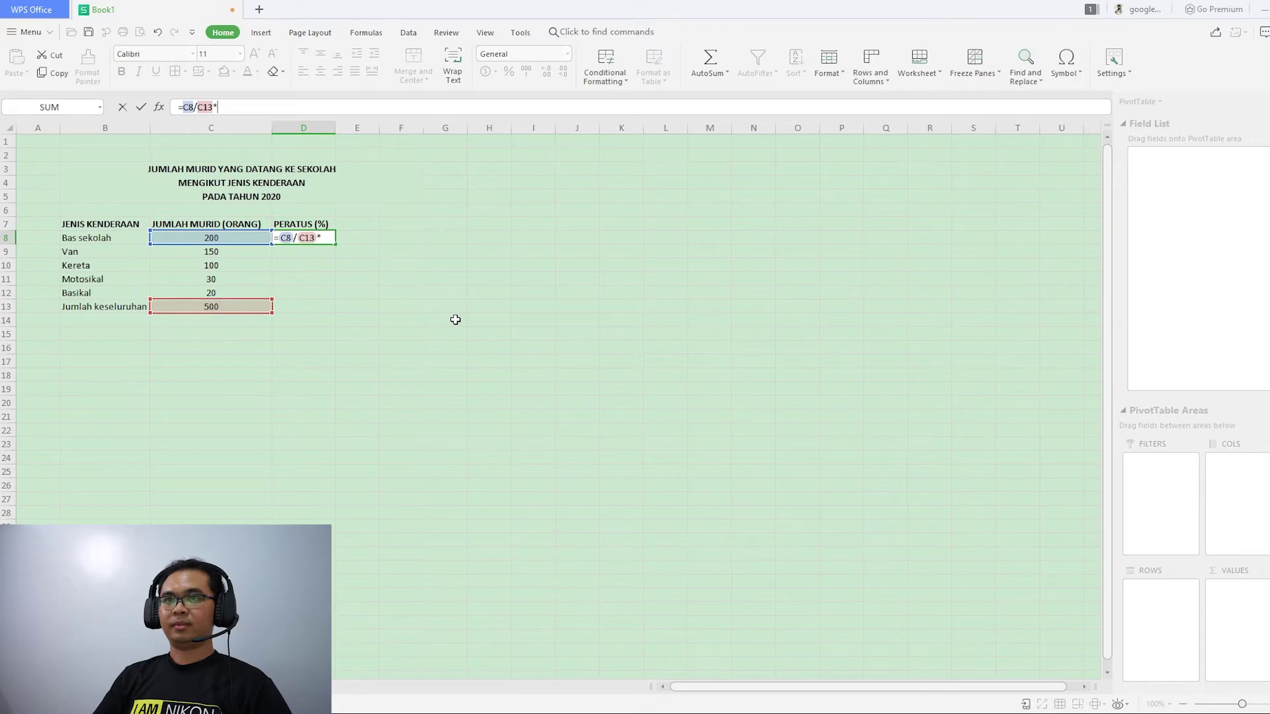
pyautogui.write('100')
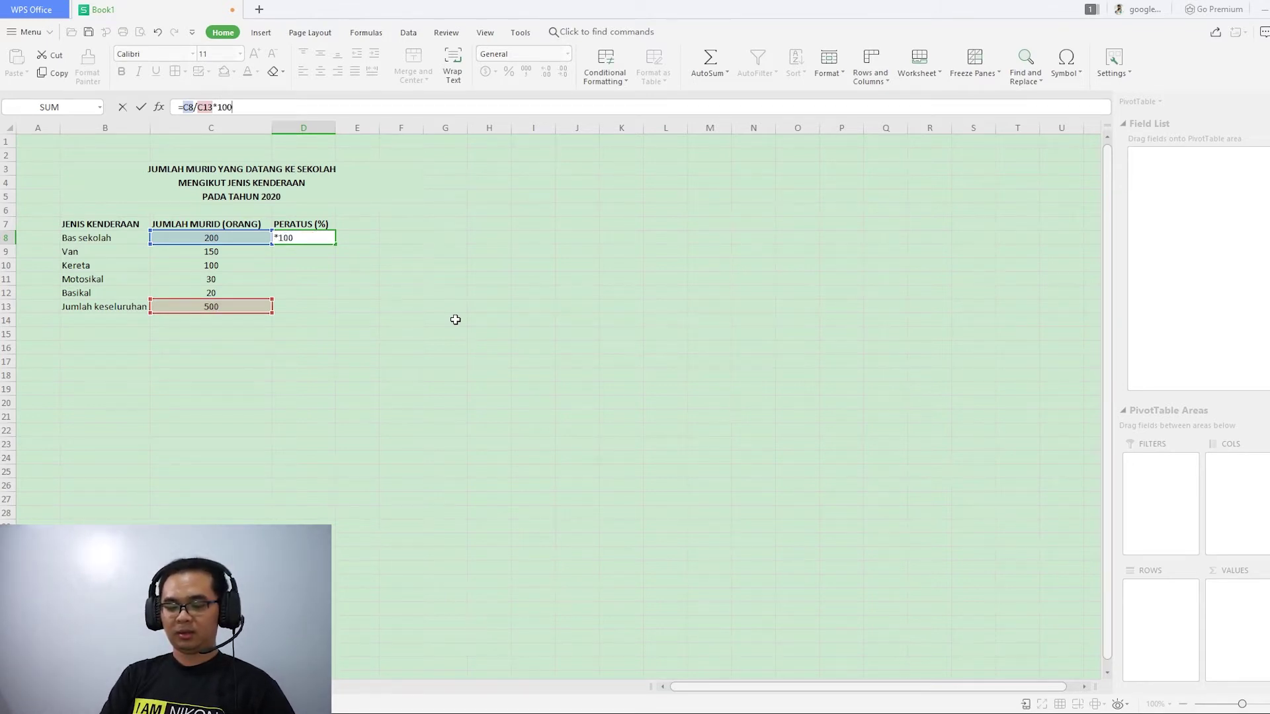
pyautogui.write('%')
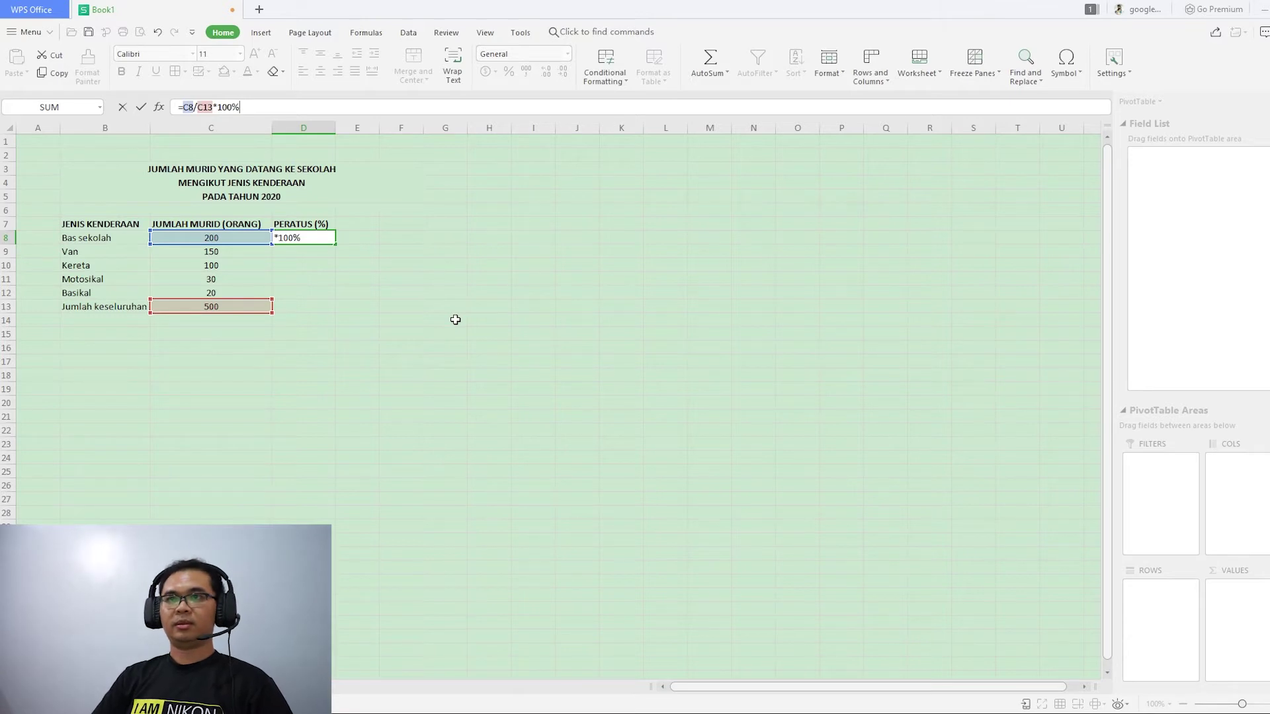
pyautogui.press('Return')
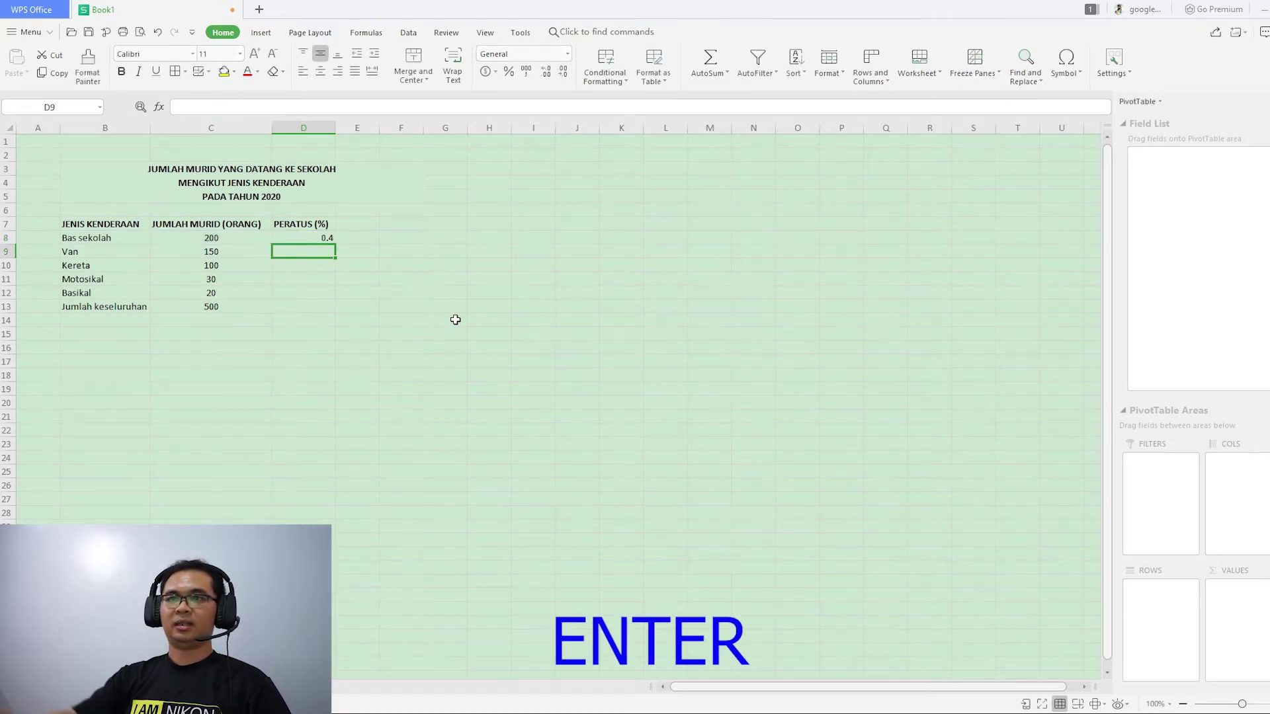
# Calculate the Van percentage in D9 with the formula =C9/C13*100%.
pyautogui.click(327, 240)
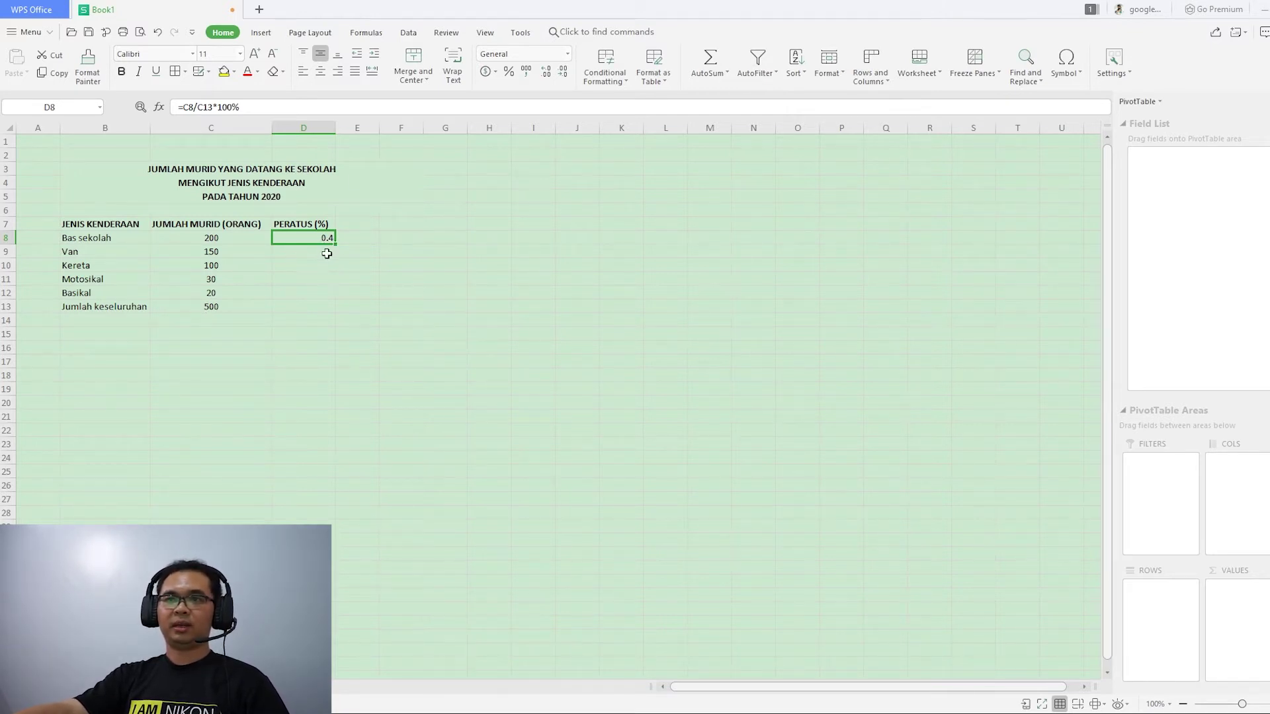
pyautogui.click(299, 253)
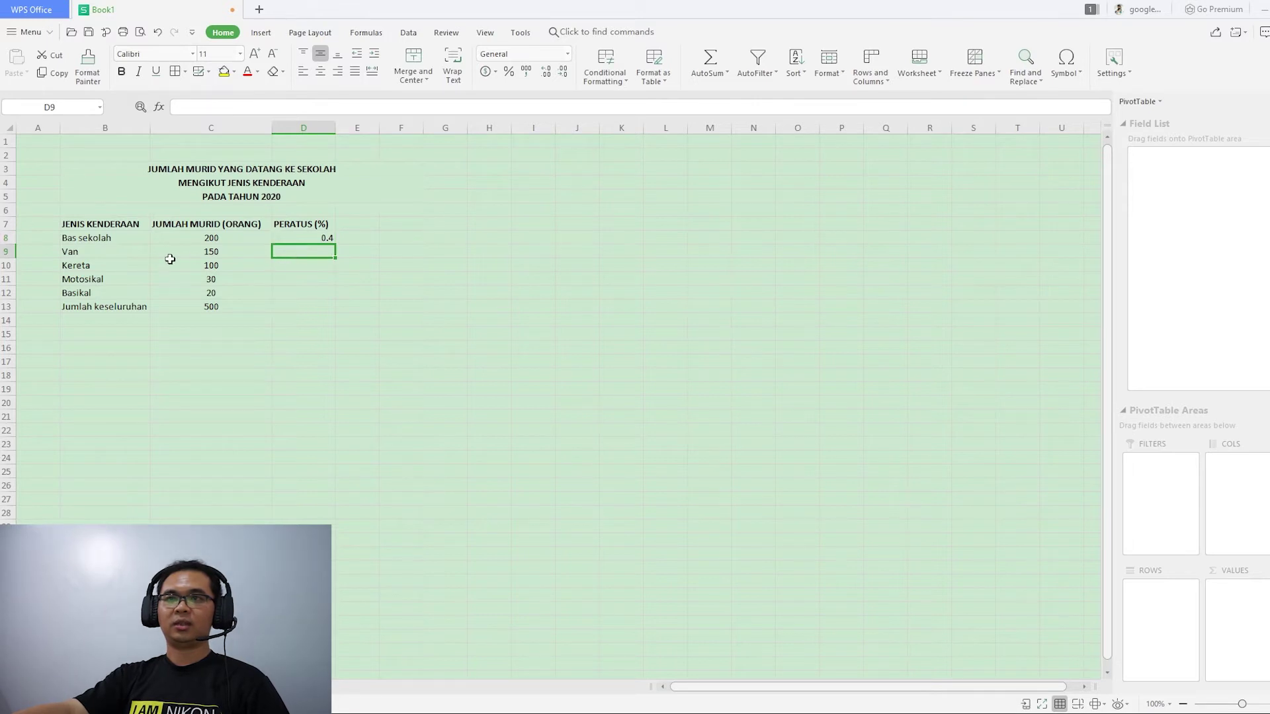
pyautogui.click(228, 108)
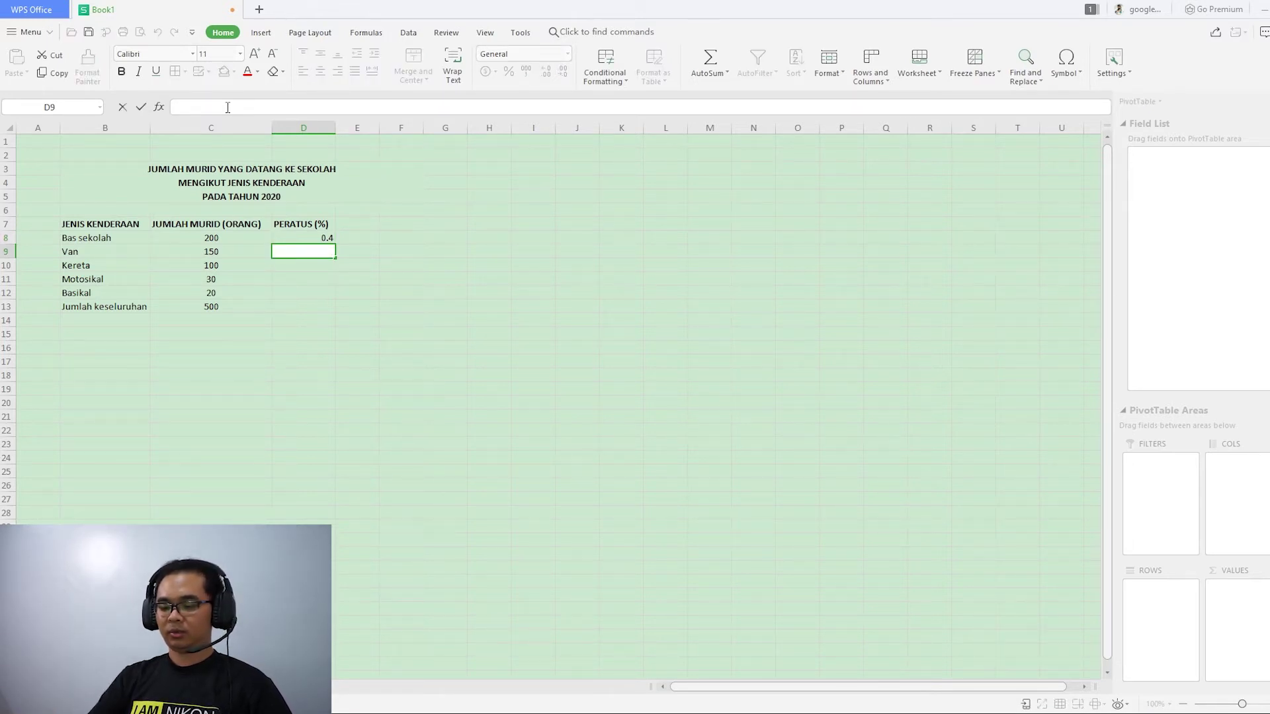
pyautogui.write('=')
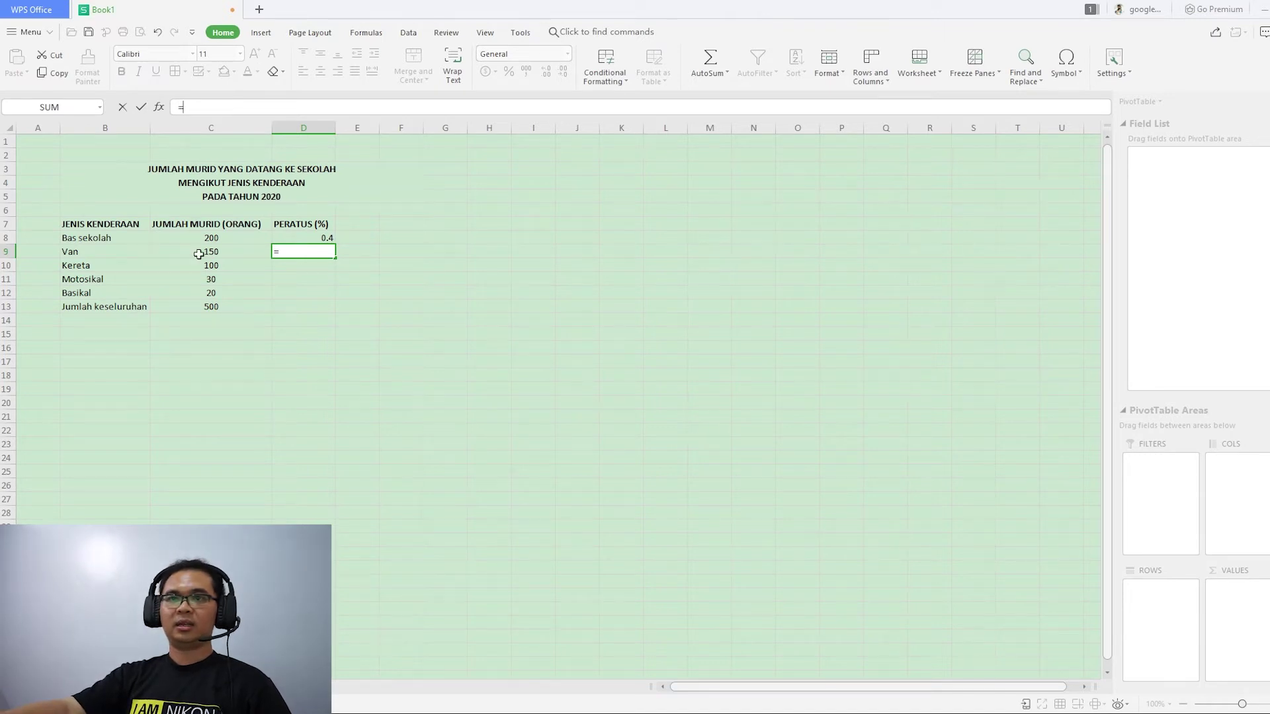
pyautogui.click(220, 251)
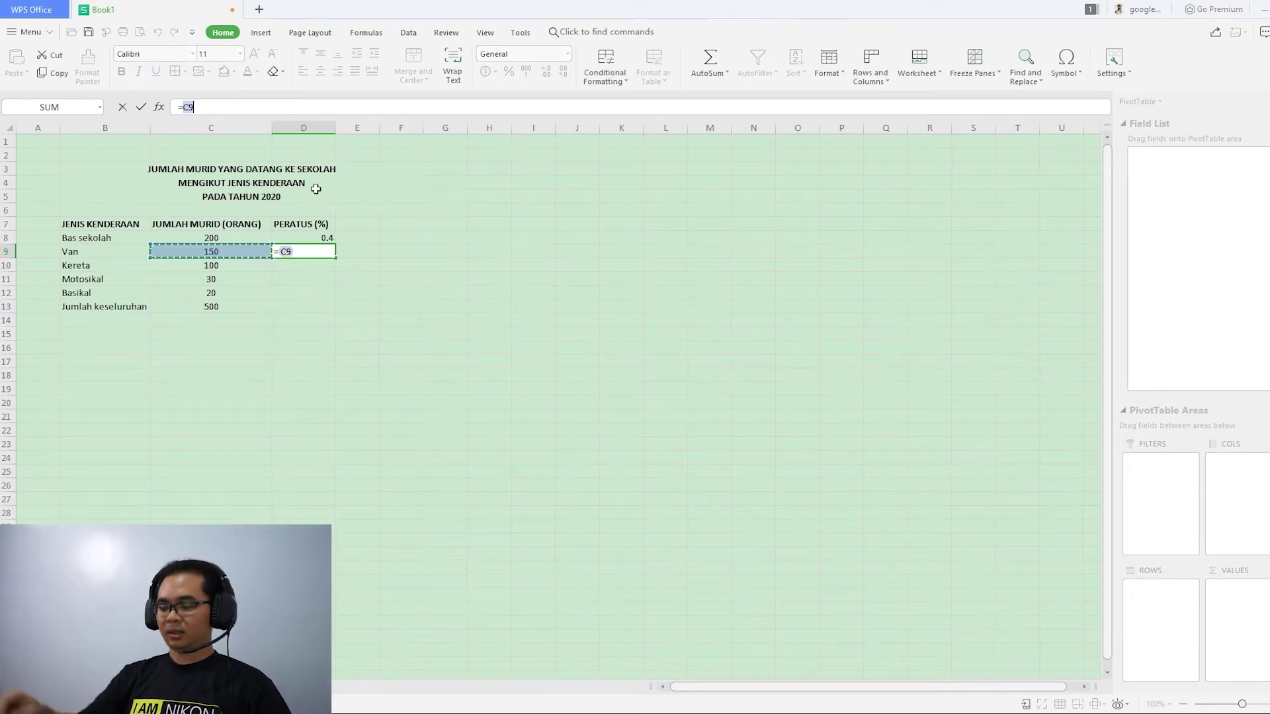
pyautogui.write('/')
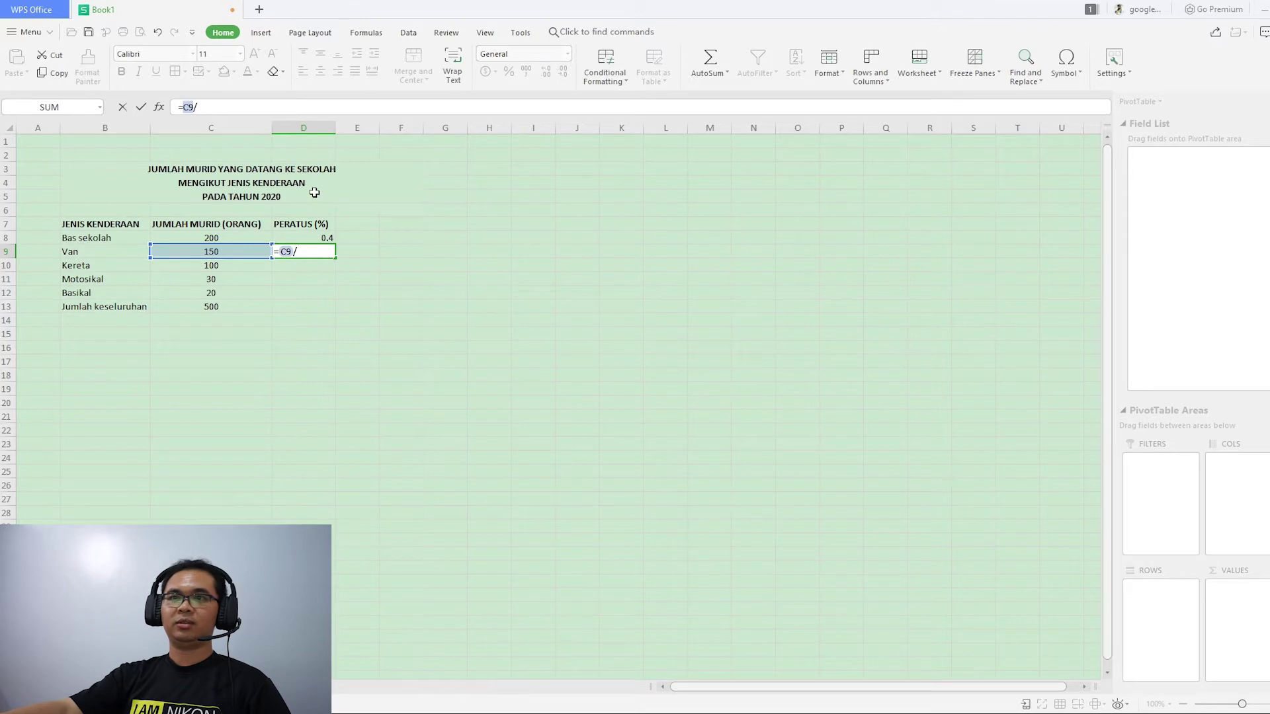
pyautogui.click(240, 309)
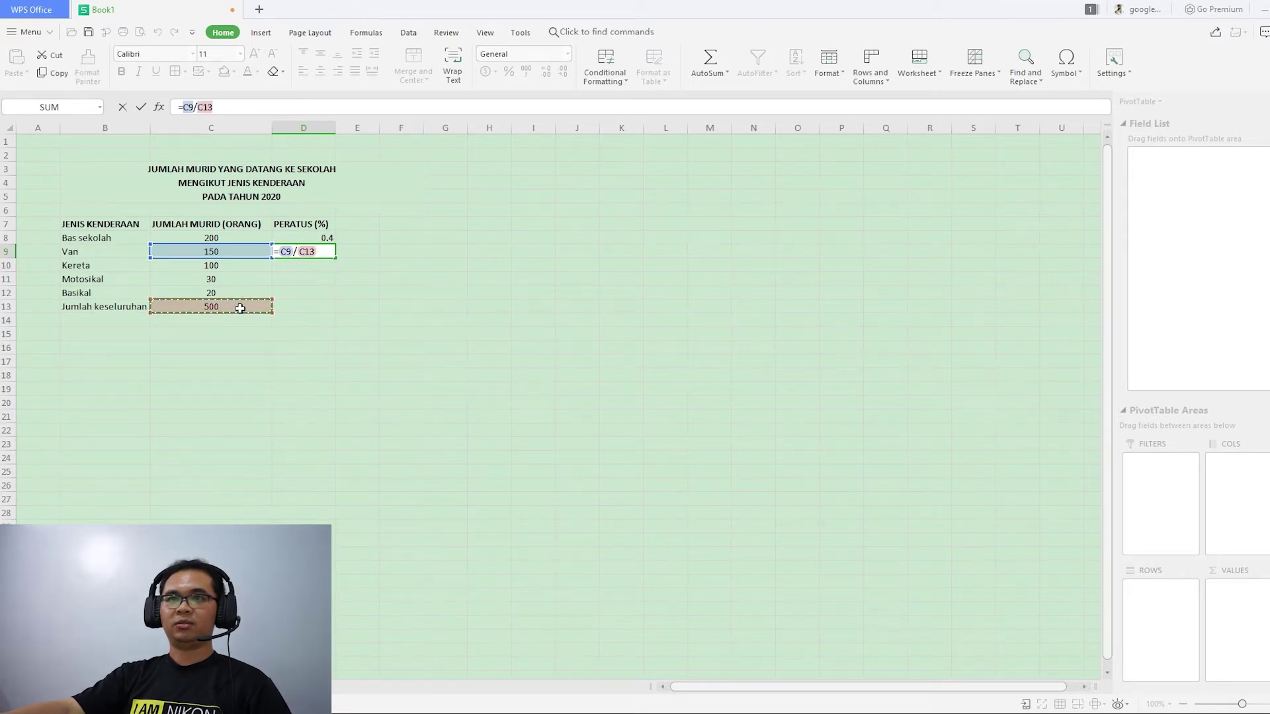
pyautogui.write('*100')
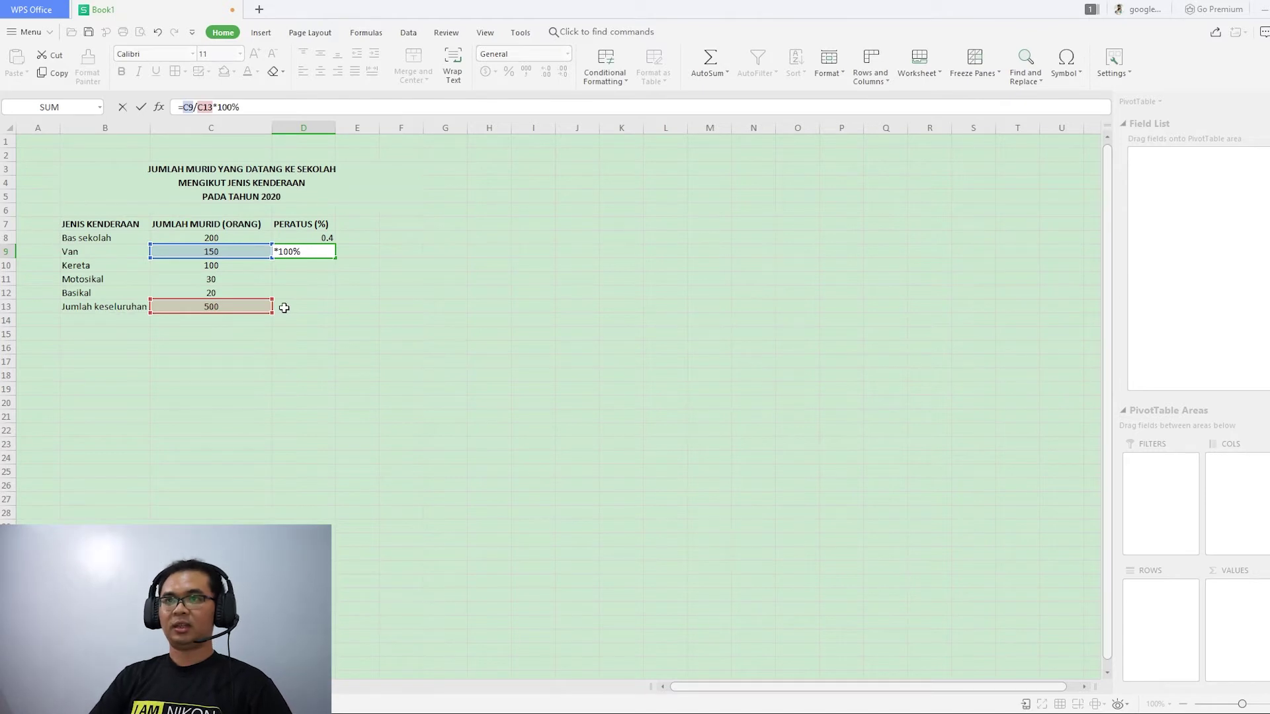
pyautogui.write('%')
pyautogui.press('Return')
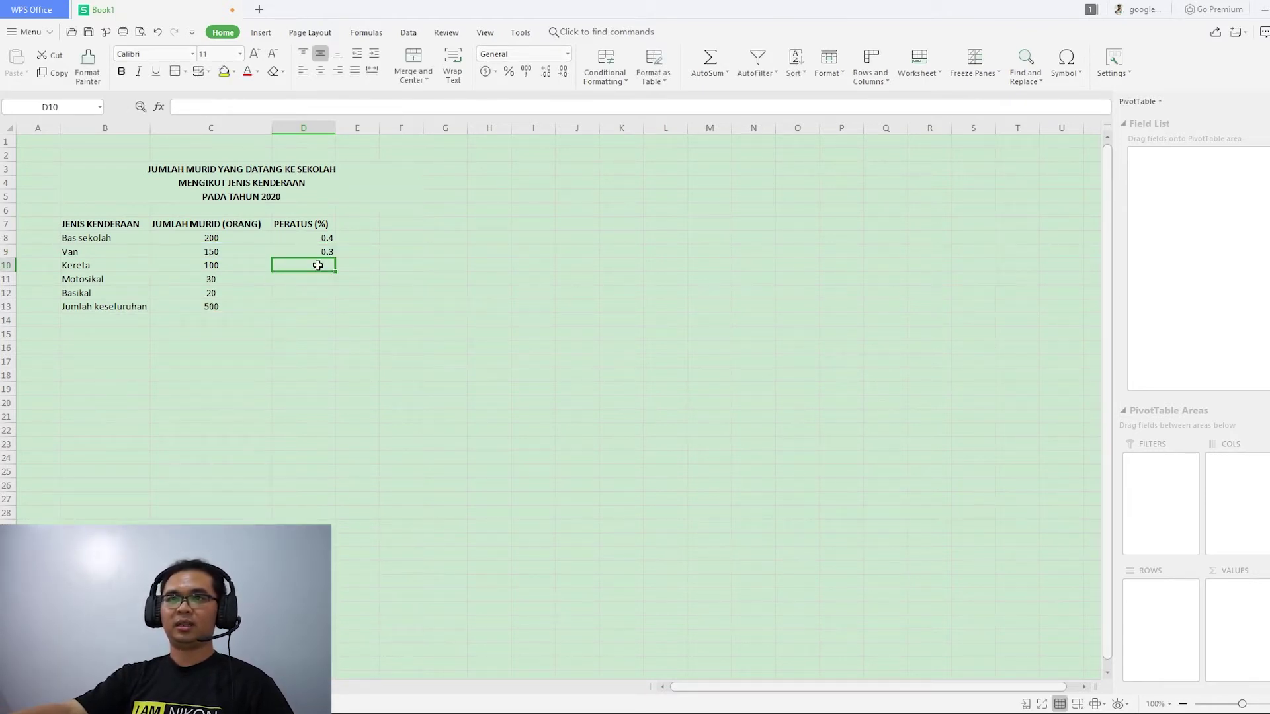
# Calculate the Kereta percentage in D10 with the formula =C10/C13*100%.
pyautogui.write('=')
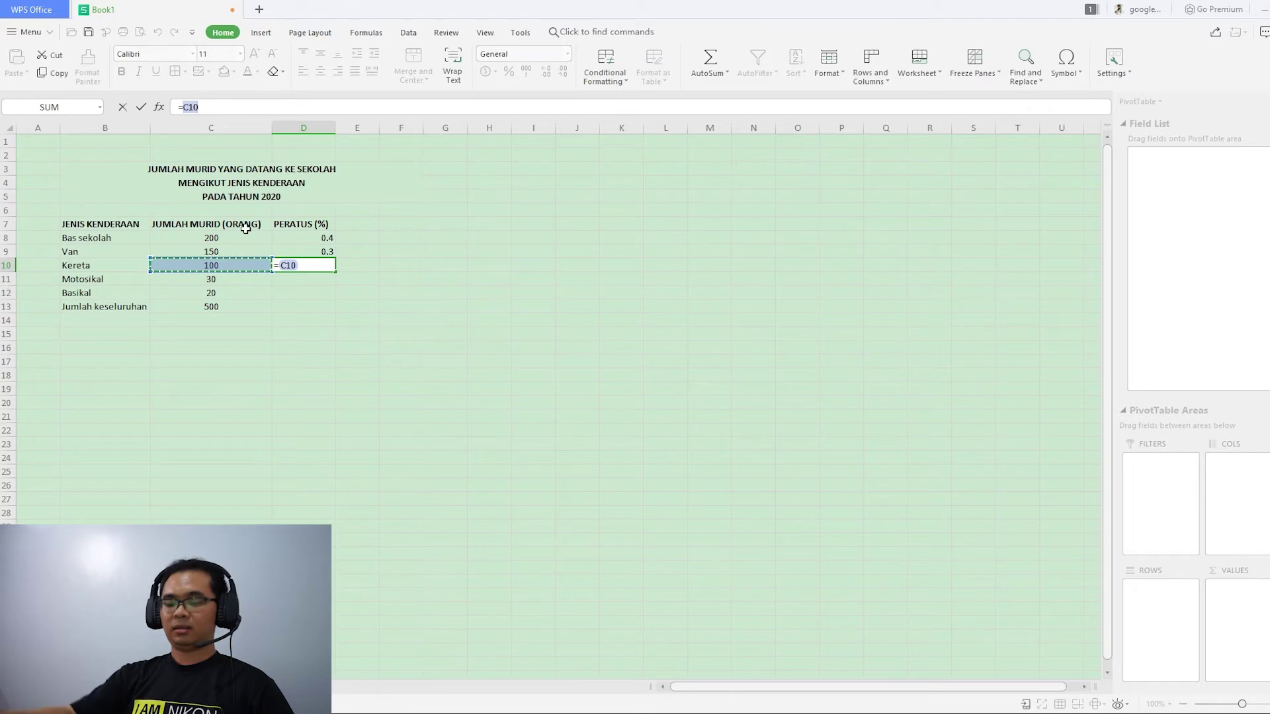
pyautogui.write('/')
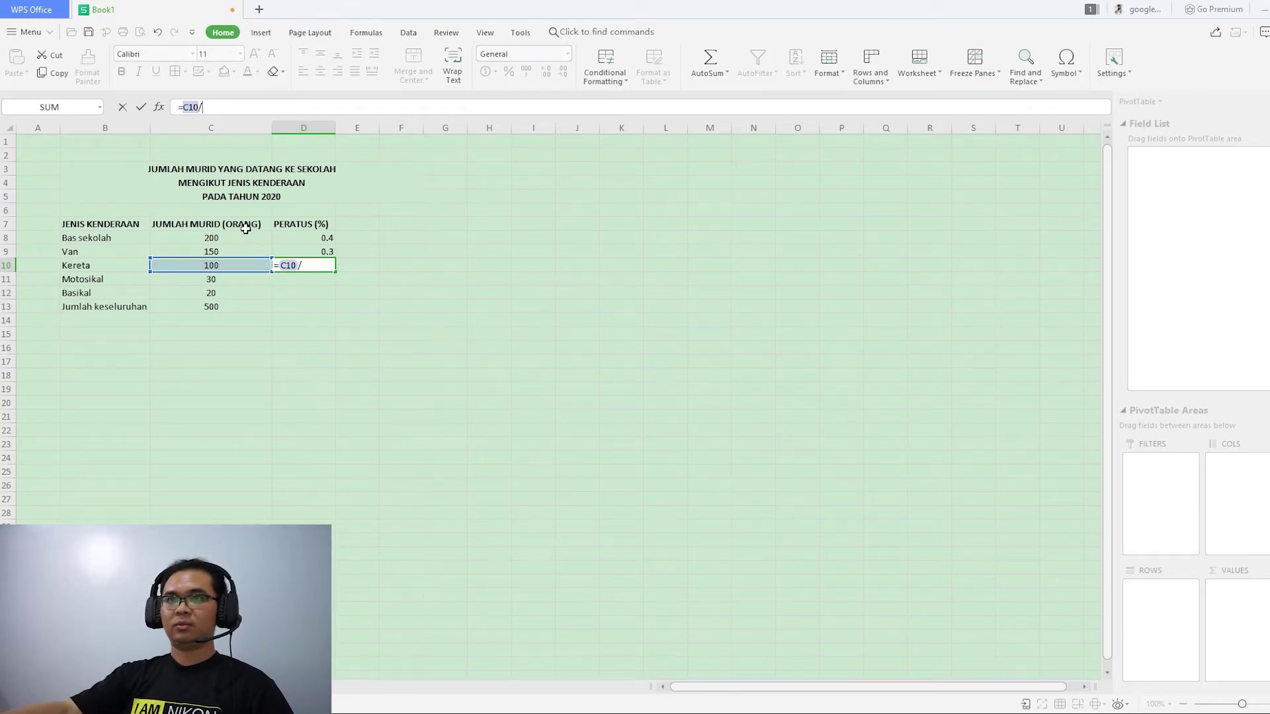
pyautogui.click(232, 308)
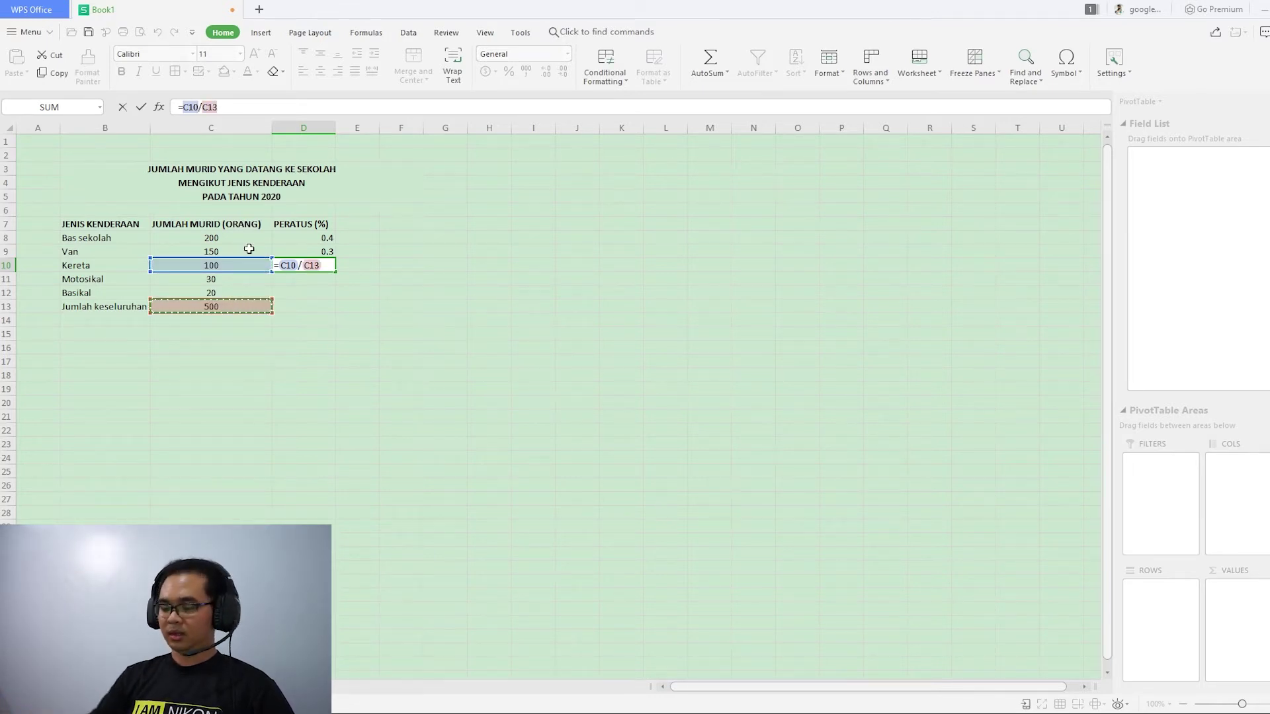
pyautogui.write('*100%')
pyautogui.press('Return')
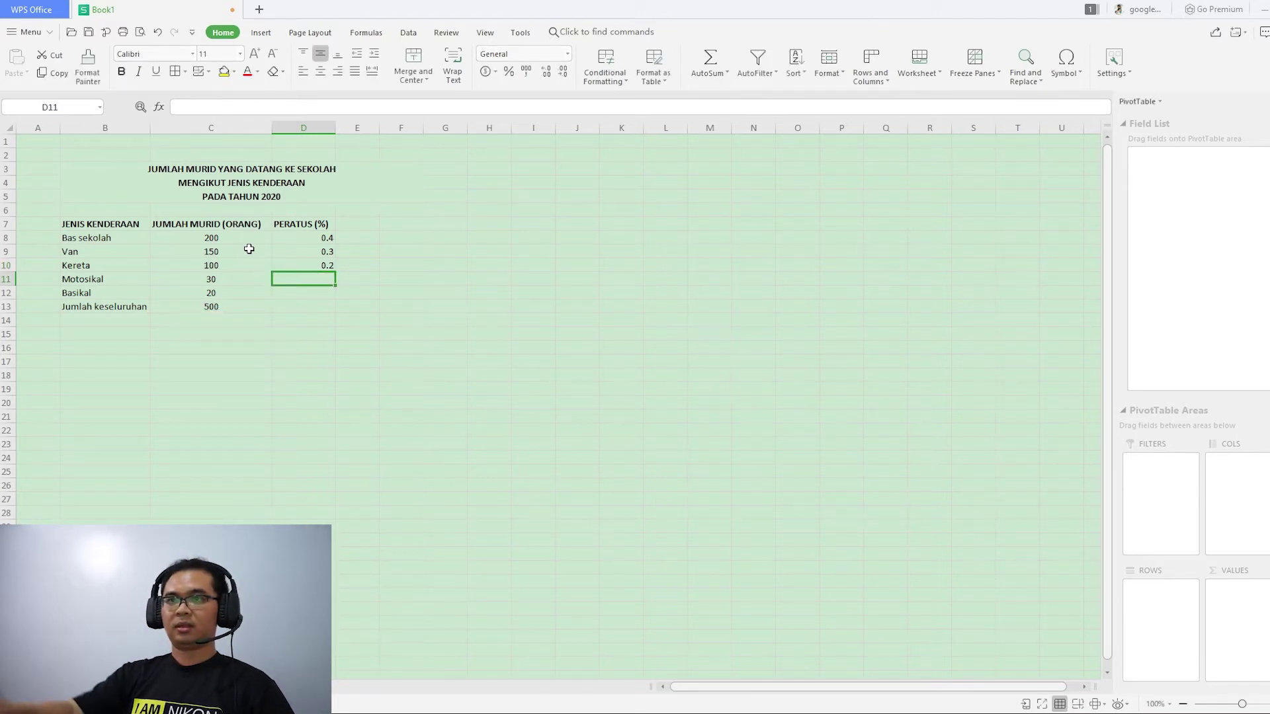
# Calculate the Motosikal percentage in D11 with the formula =C11/C13*100%.
pyautogui.click(216, 103)
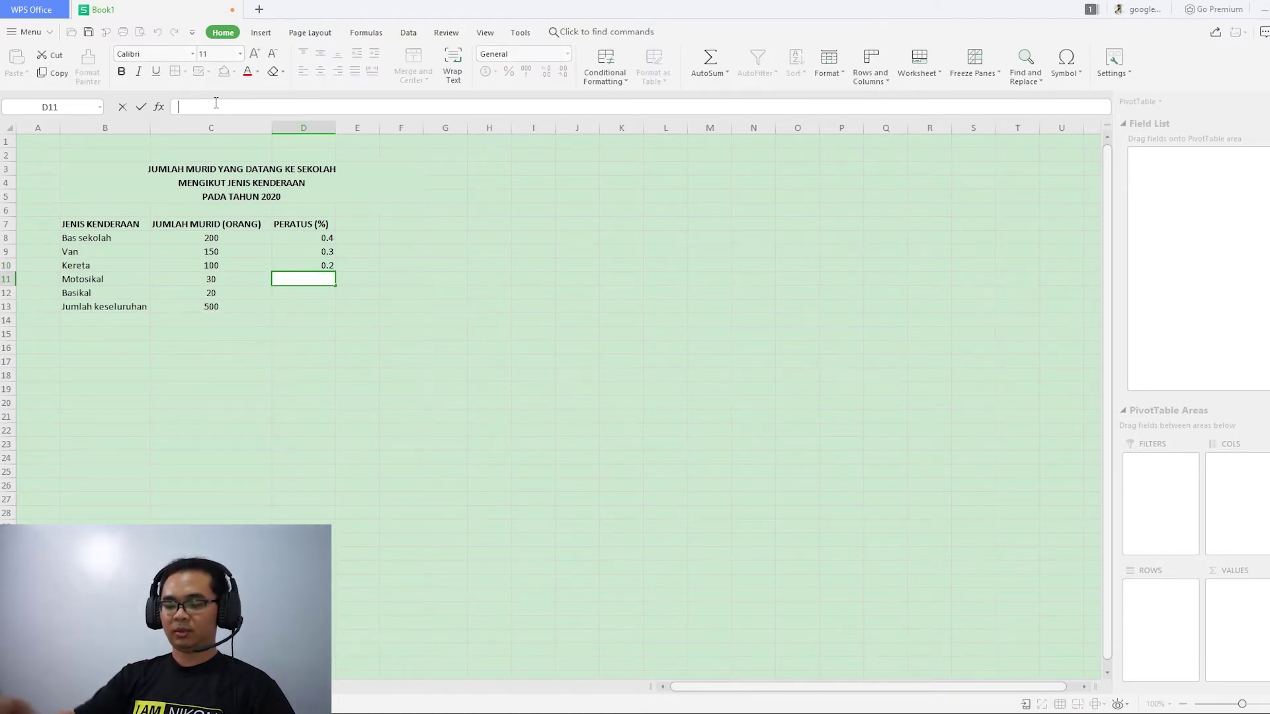
pyautogui.write('=')
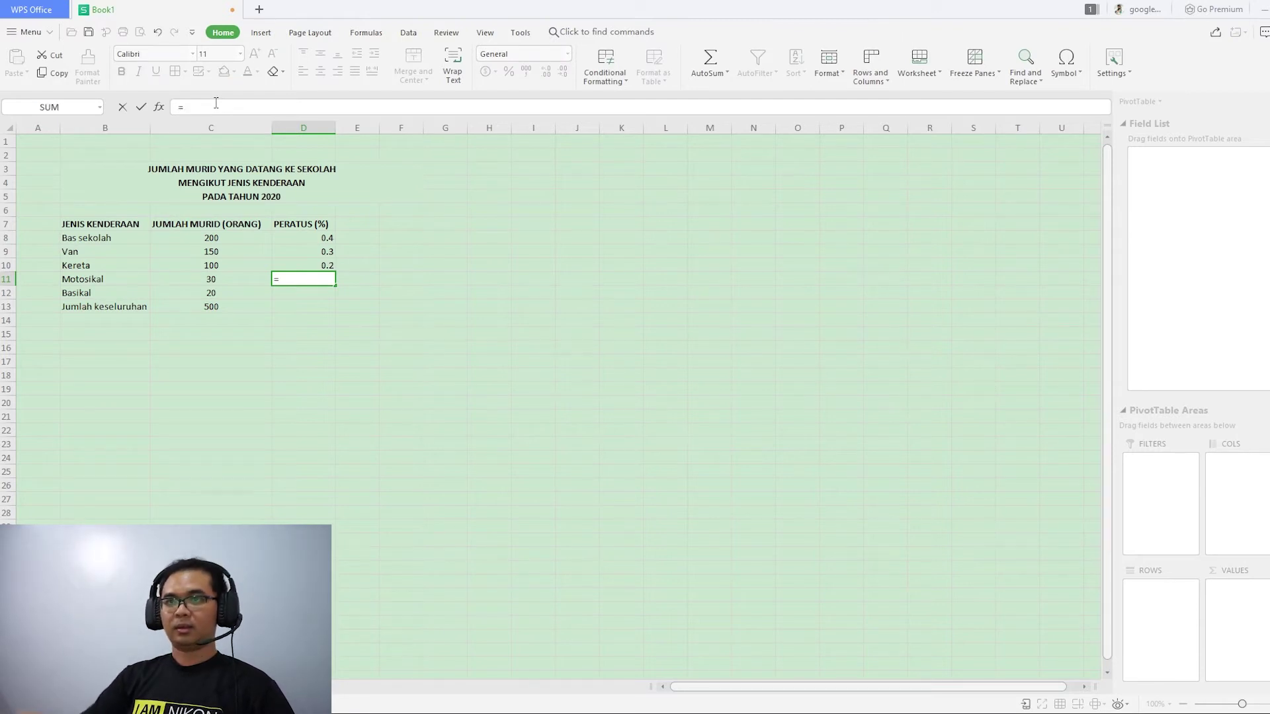
pyautogui.click(210, 279)
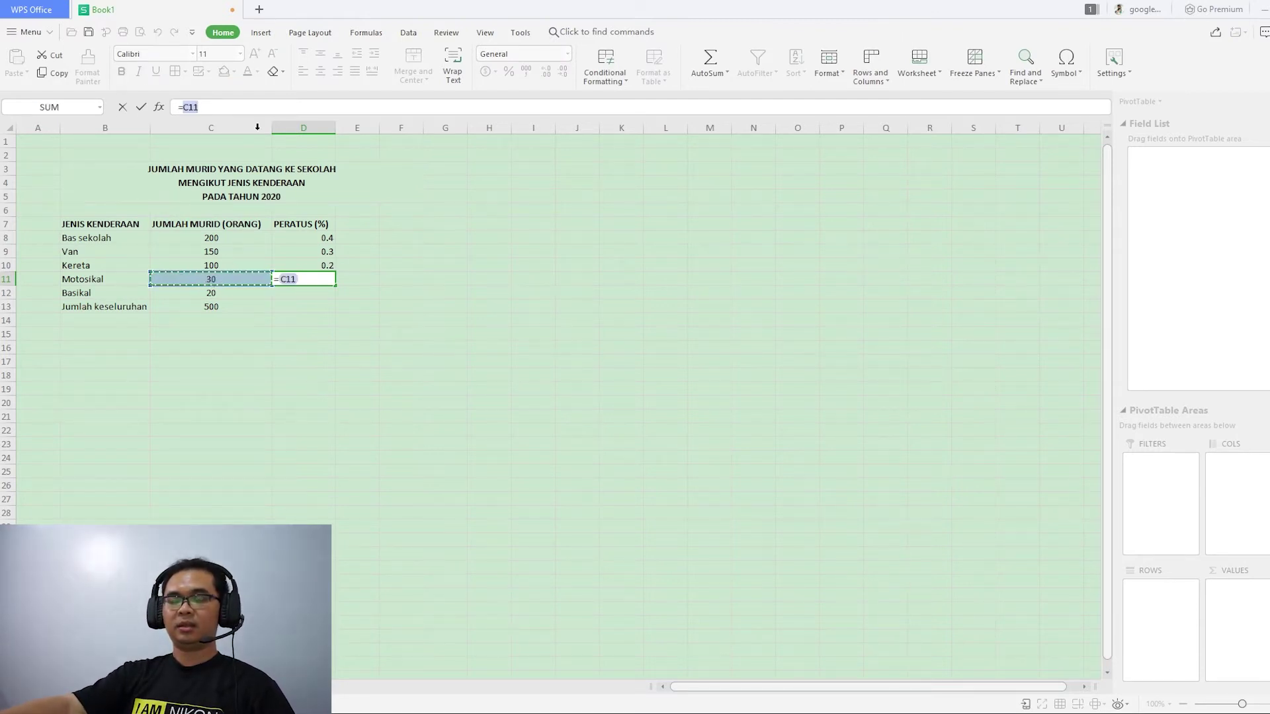
pyautogui.write('/')
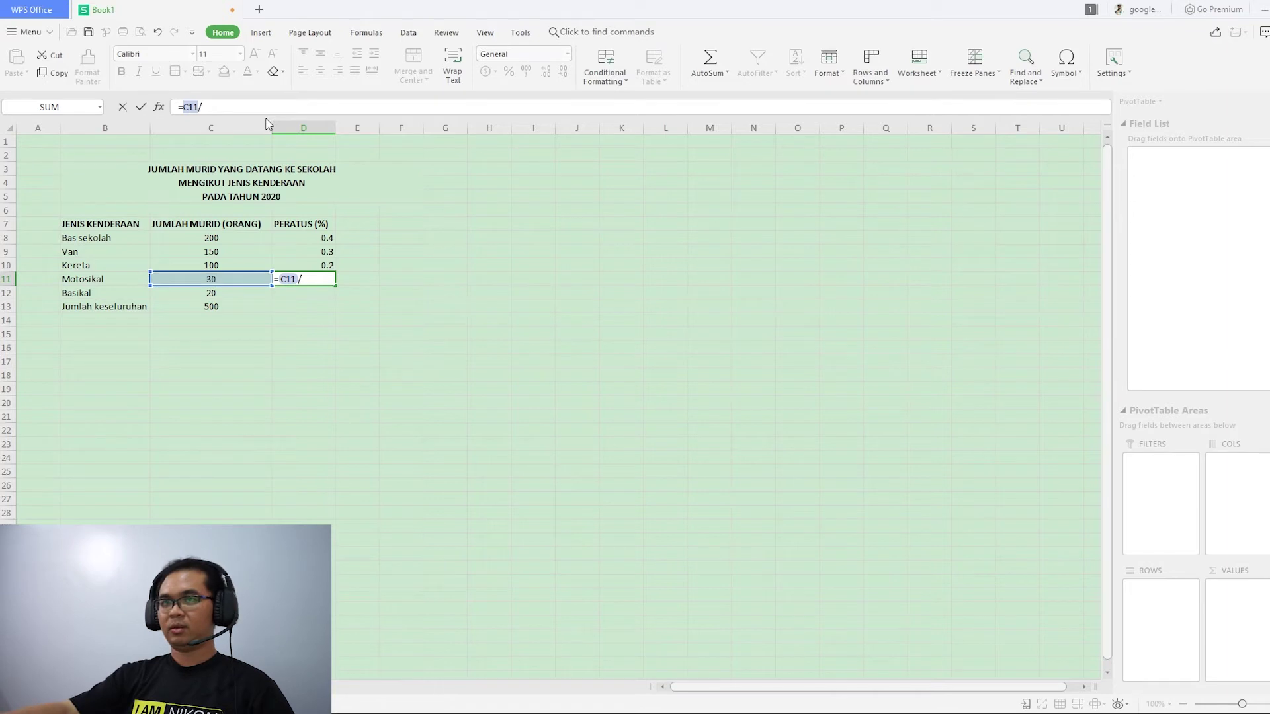
pyautogui.click(221, 306)
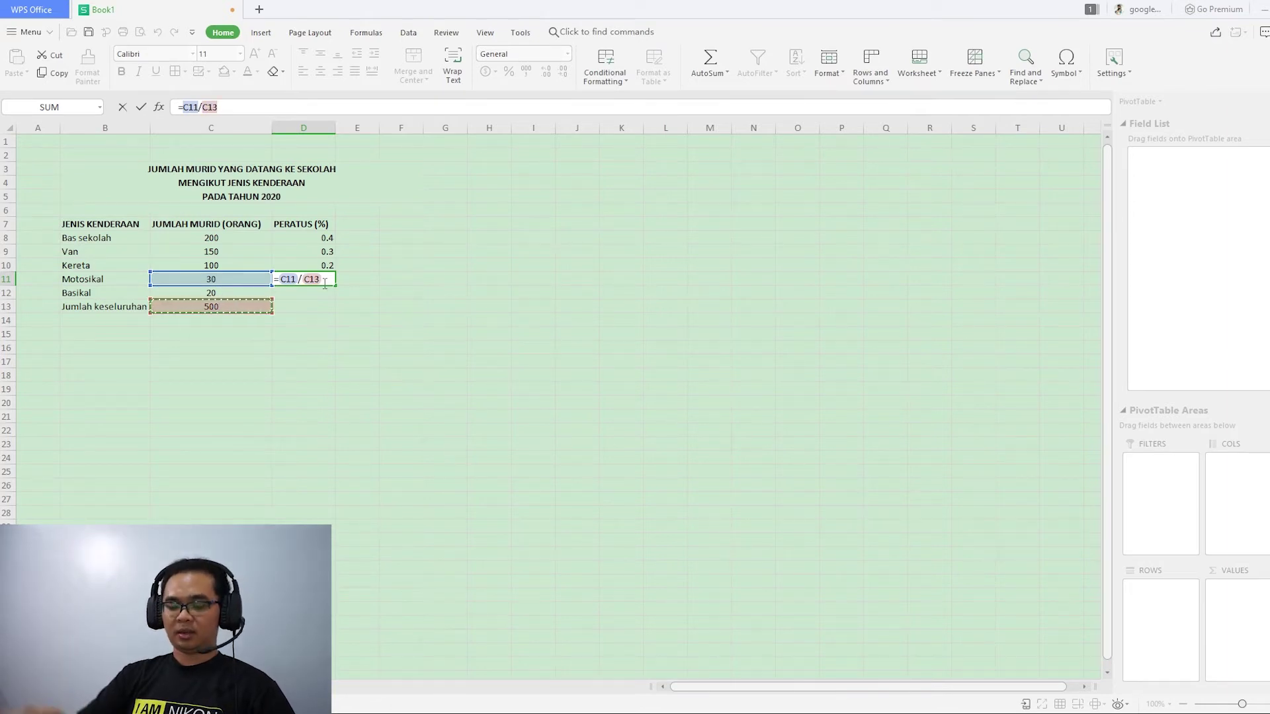
pyautogui.write('*')
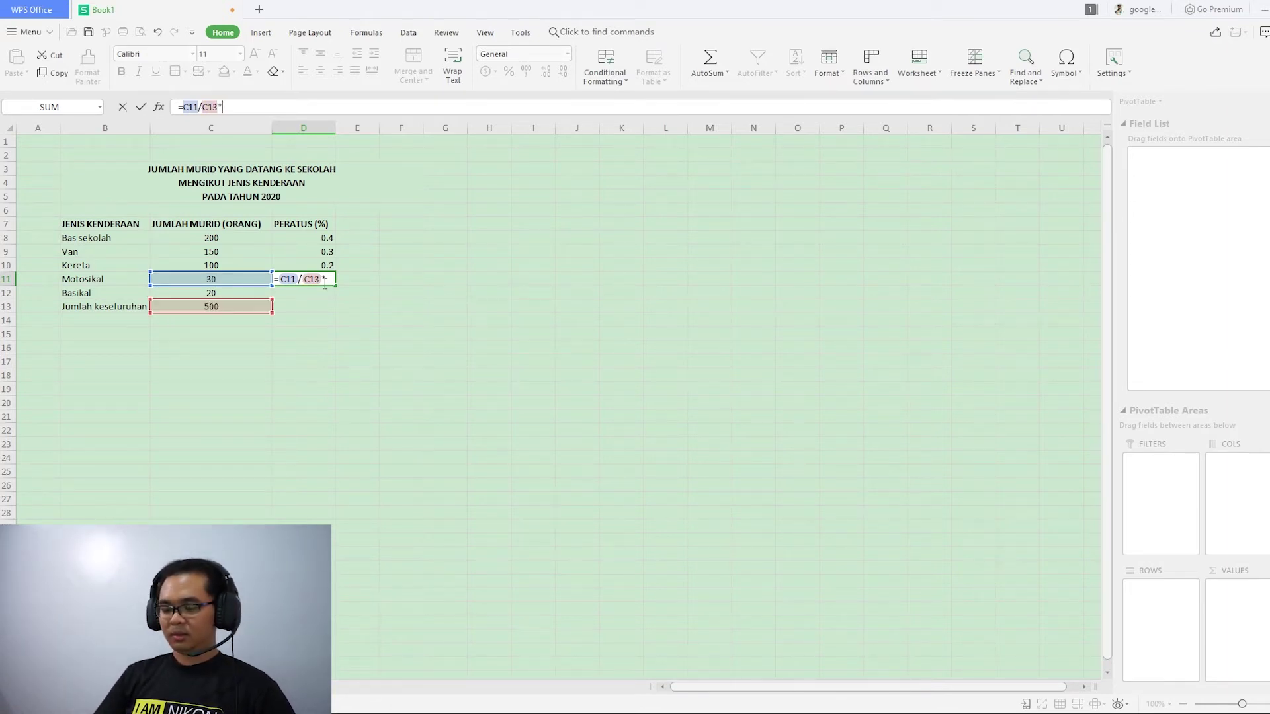
pyautogui.write('100')
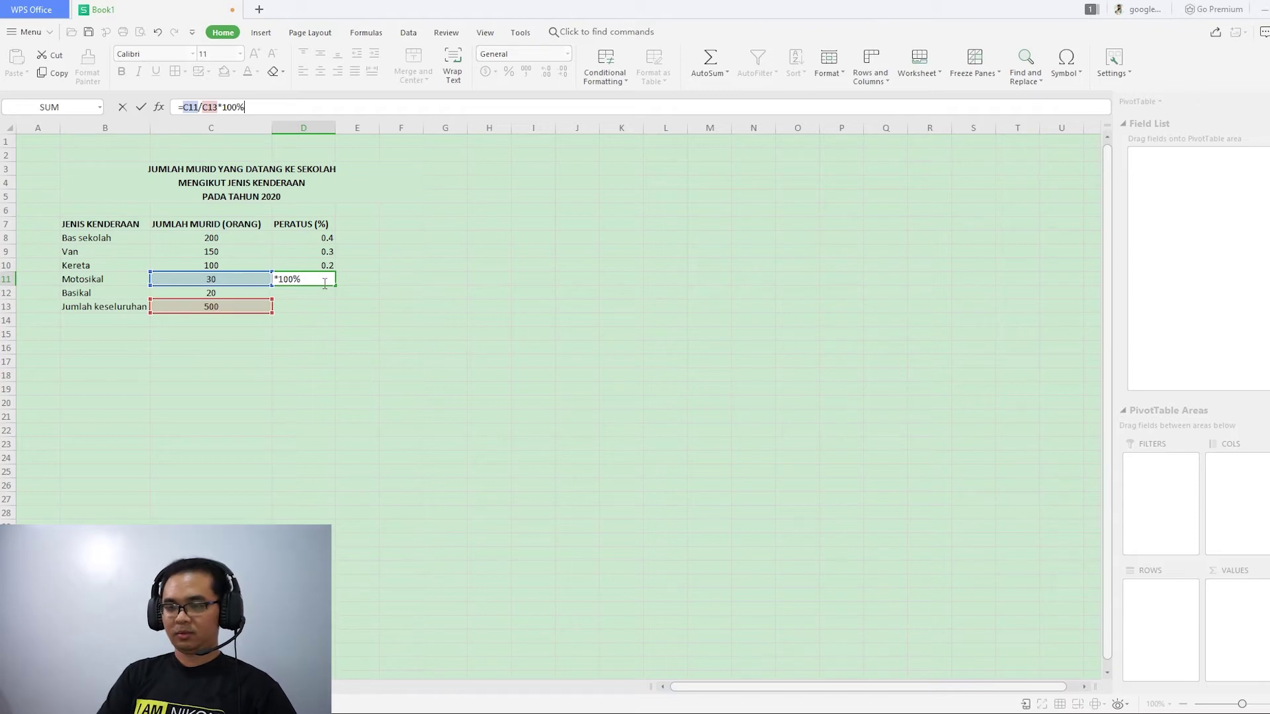
pyautogui.press('Return')
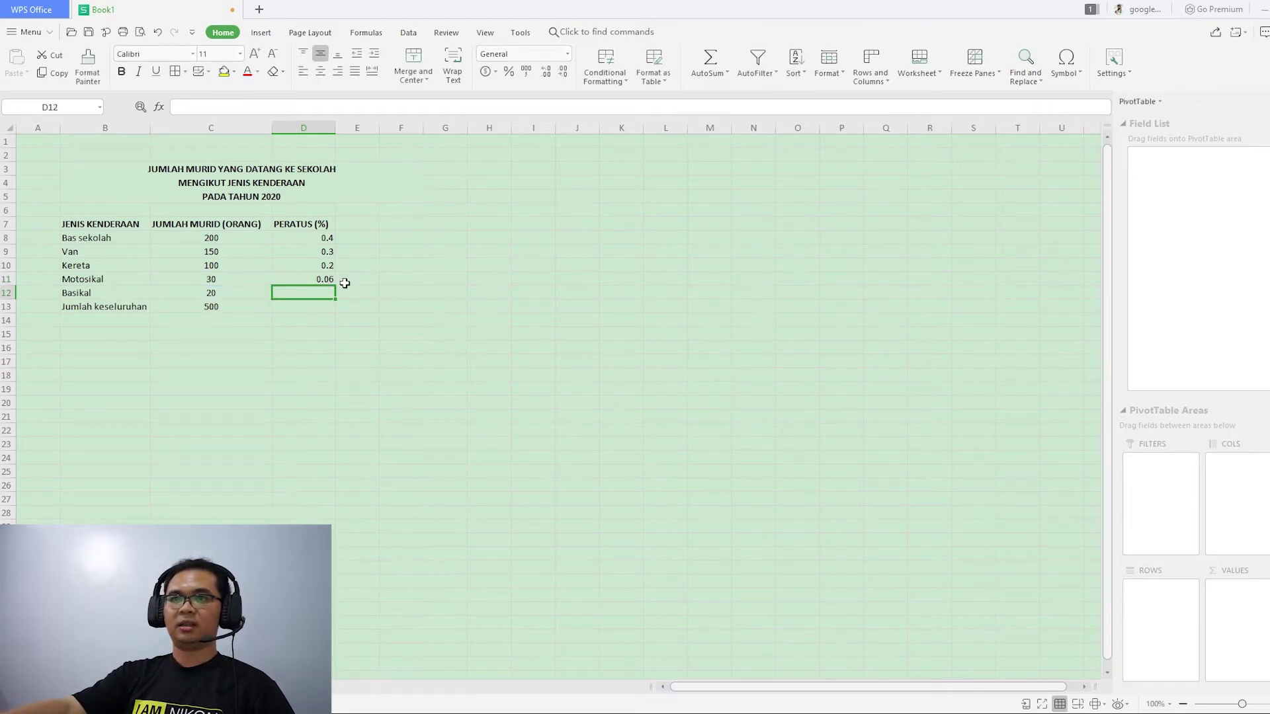
# Calculate the Basikal percentage in D12 with the formula =C12/C13*100%.
pyautogui.click(226, 105)
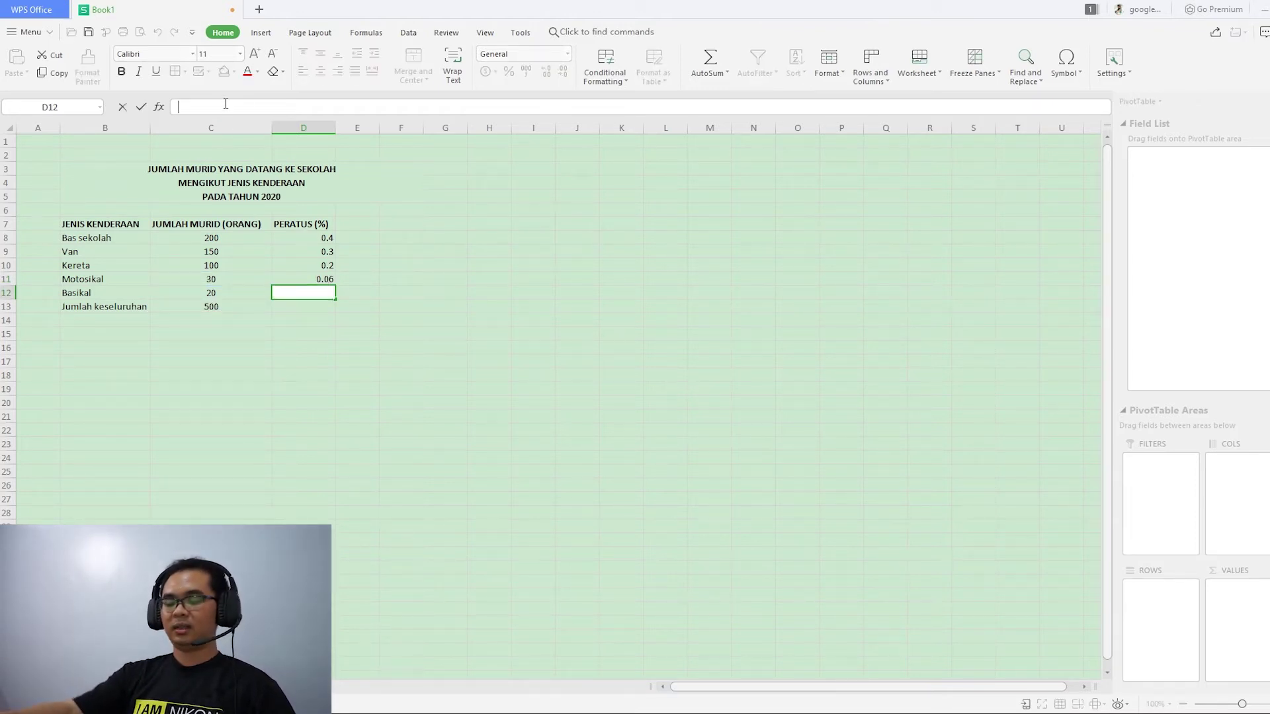
pyautogui.write('=')
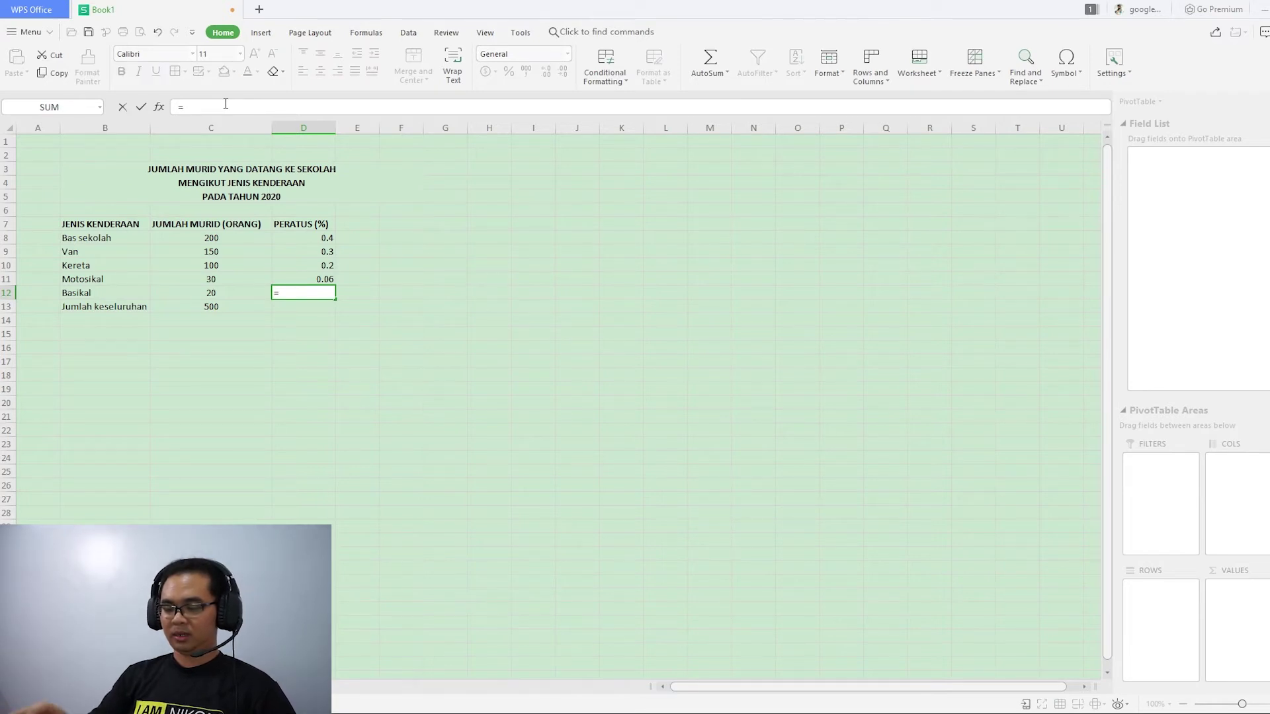
pyautogui.click(218, 294)
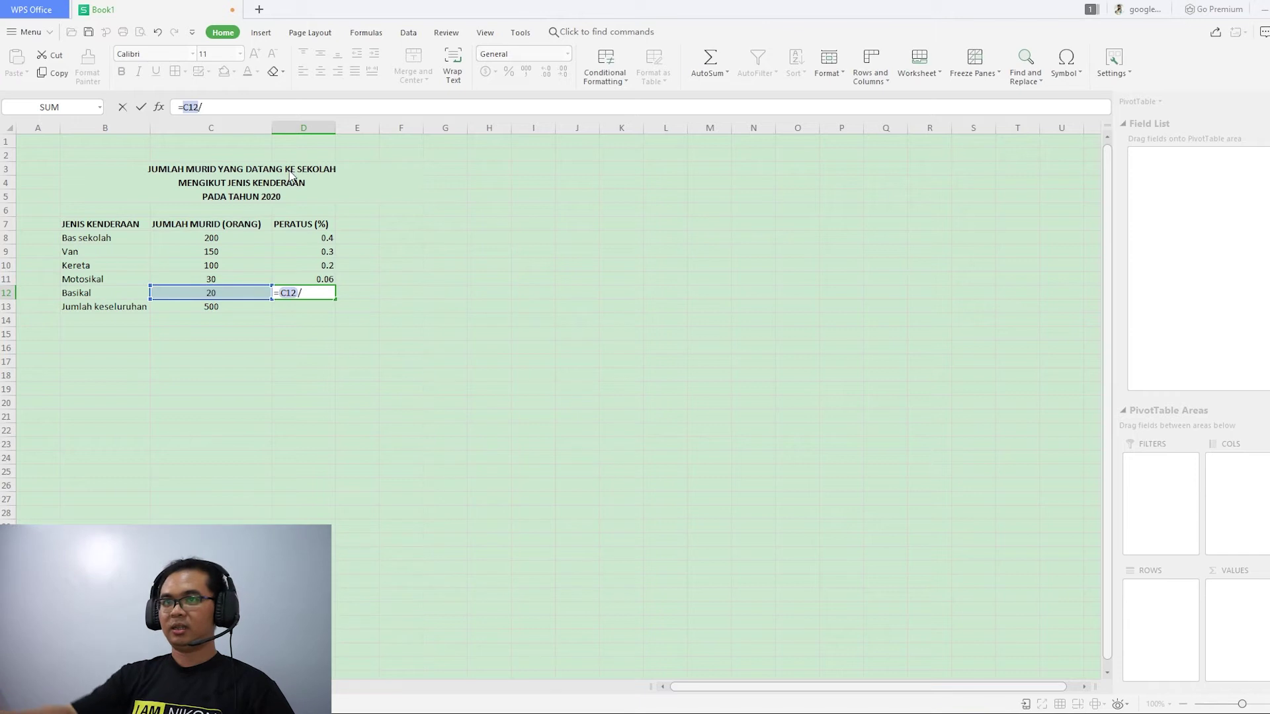
pyautogui.write('/')
pyautogui.click(217, 308)
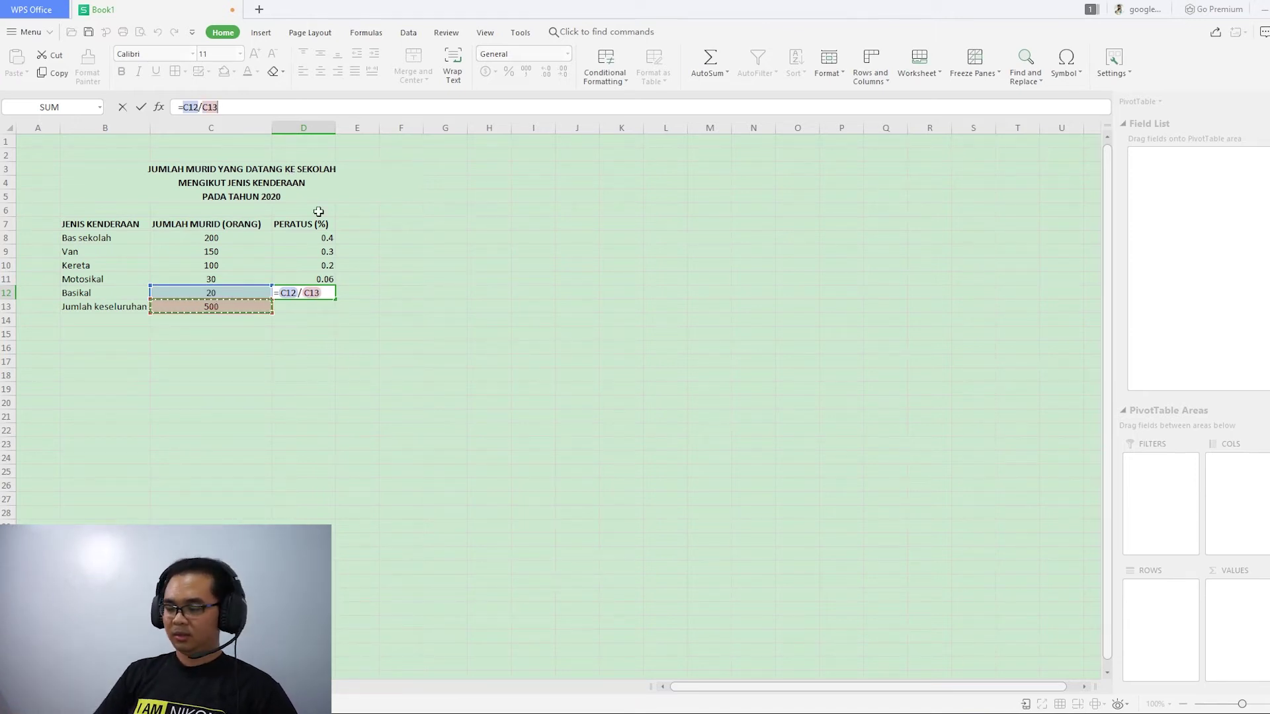
pyautogui.write('*100')
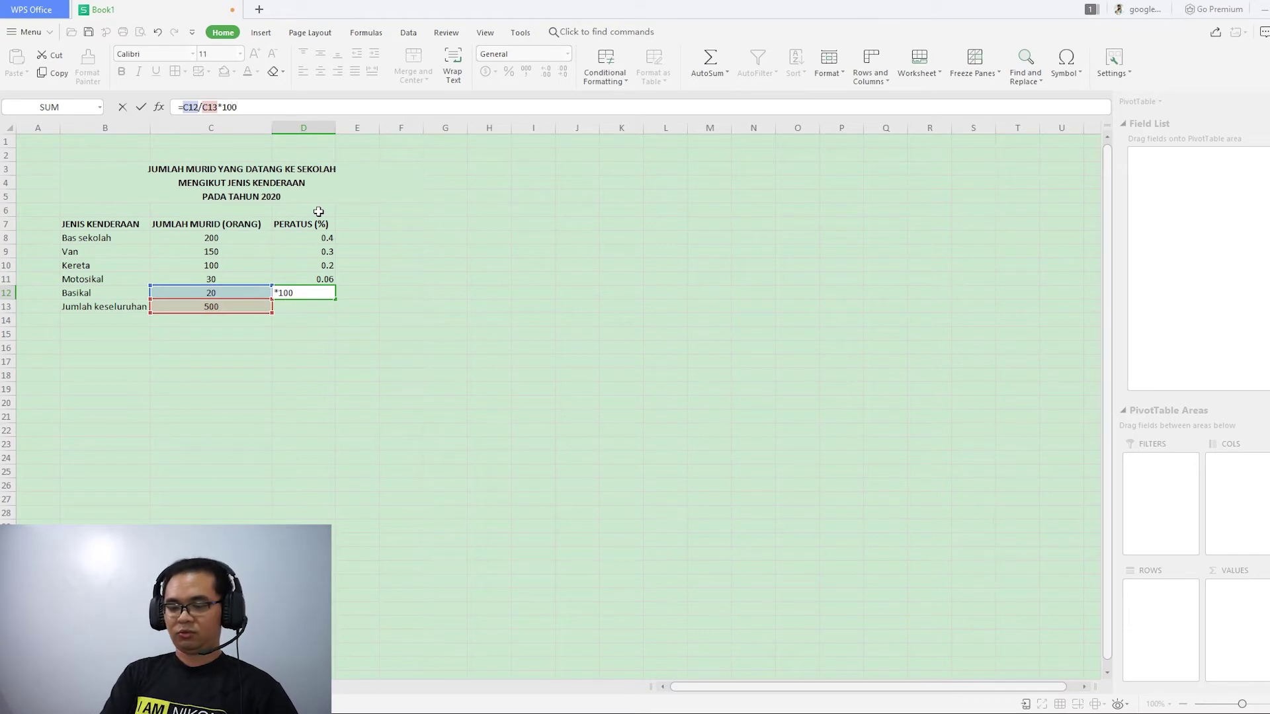
pyautogui.write('%')
pyautogui.press('Return')
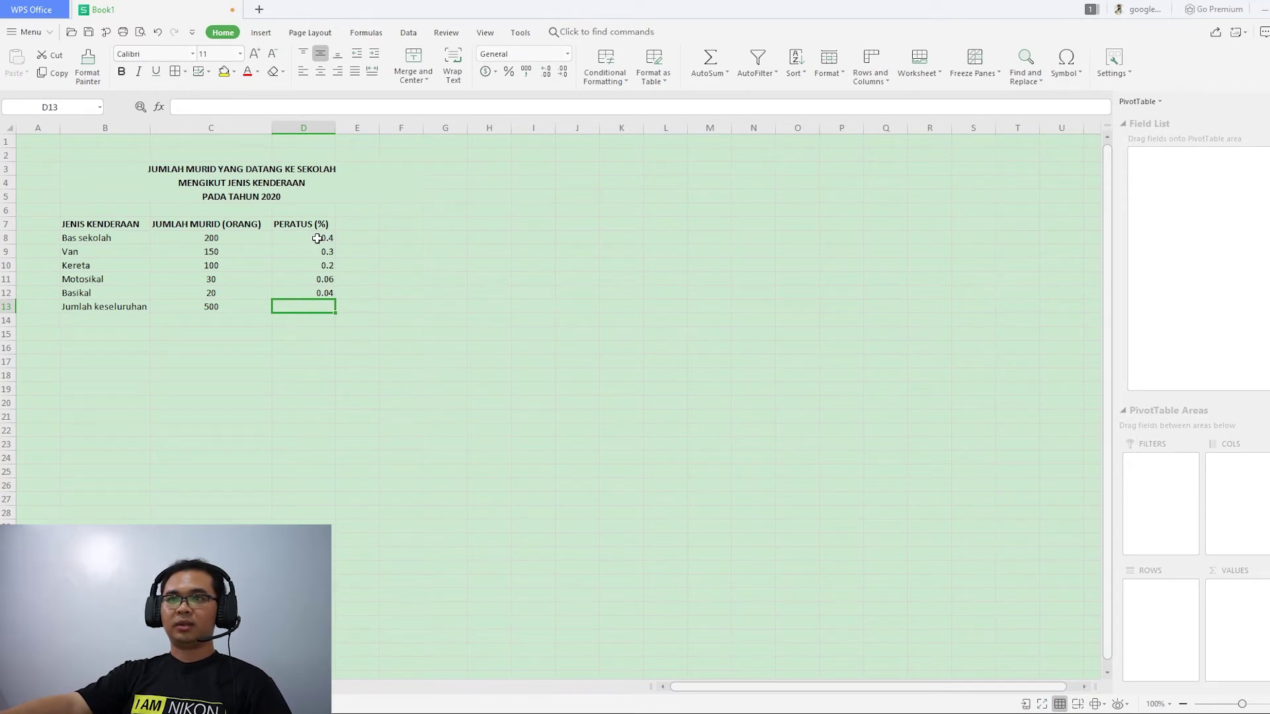
# Total the PERATUS (%) values from D8 to D12 in cell D13 with AutoSum.
pyautogui.moveTo(318, 239); pyautogui.dragTo(319, 304)
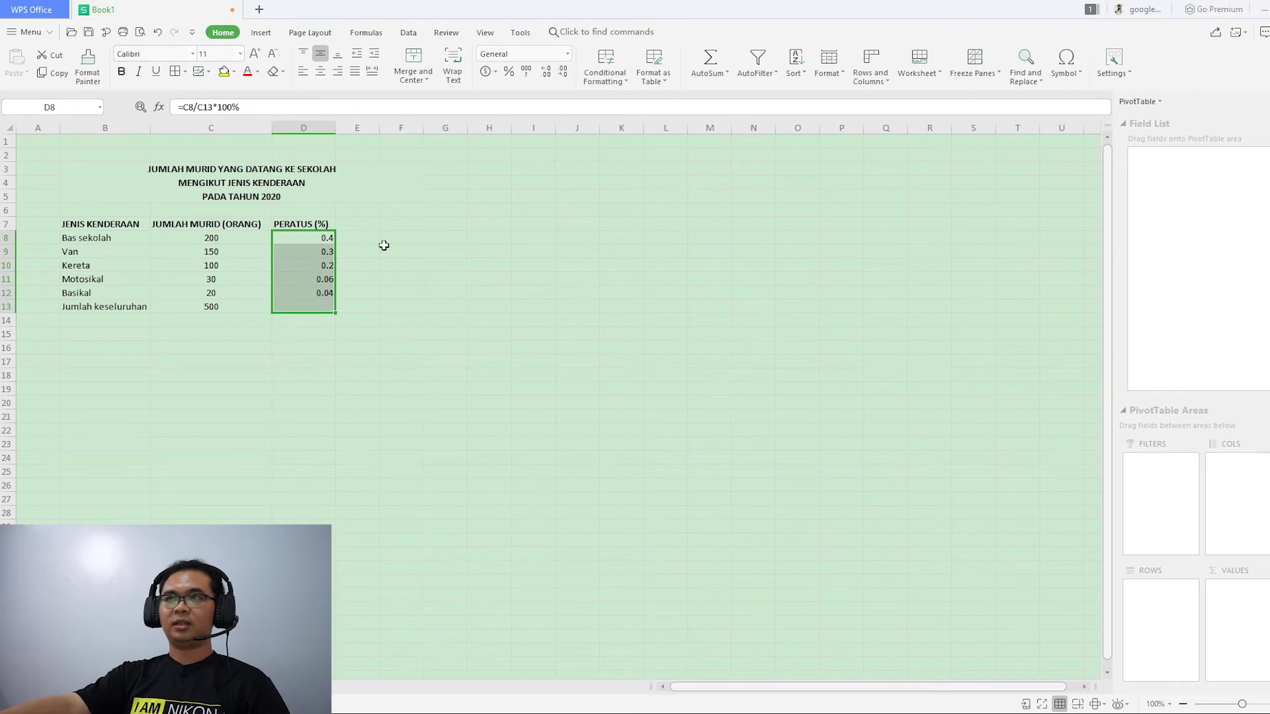
pyautogui.click(710, 58)
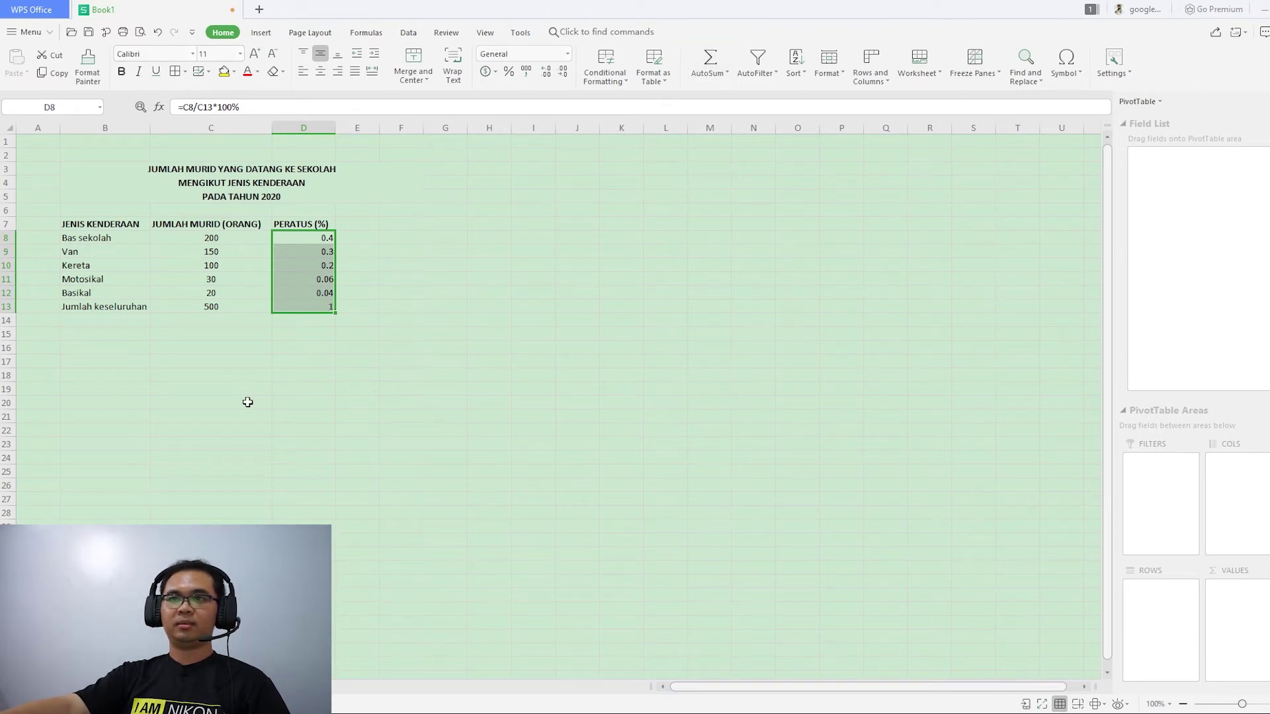
pyautogui.click(302, 348)
# Format the PERATUS (%) values in D8:D13 as percentages.
pyautogui.moveTo(328, 232); pyautogui.dragTo(325, 307)
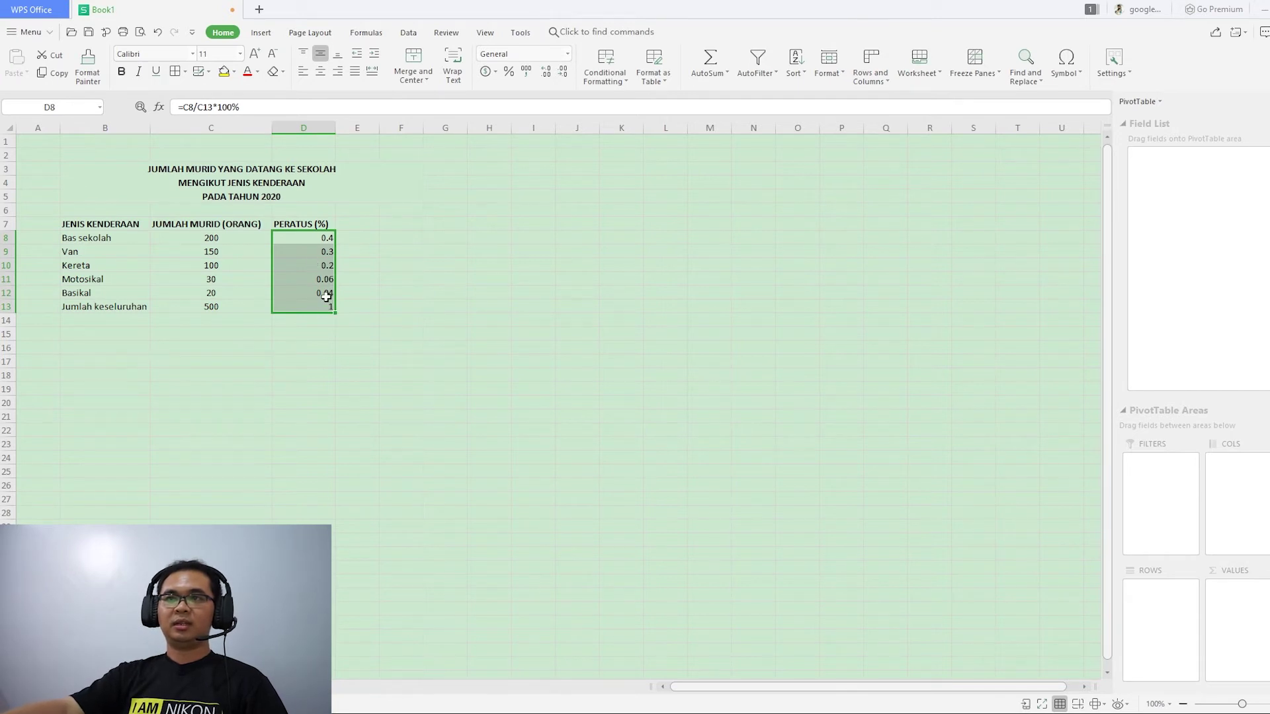
pyautogui.moveTo(324, 238); pyautogui.dragTo(310, 305)
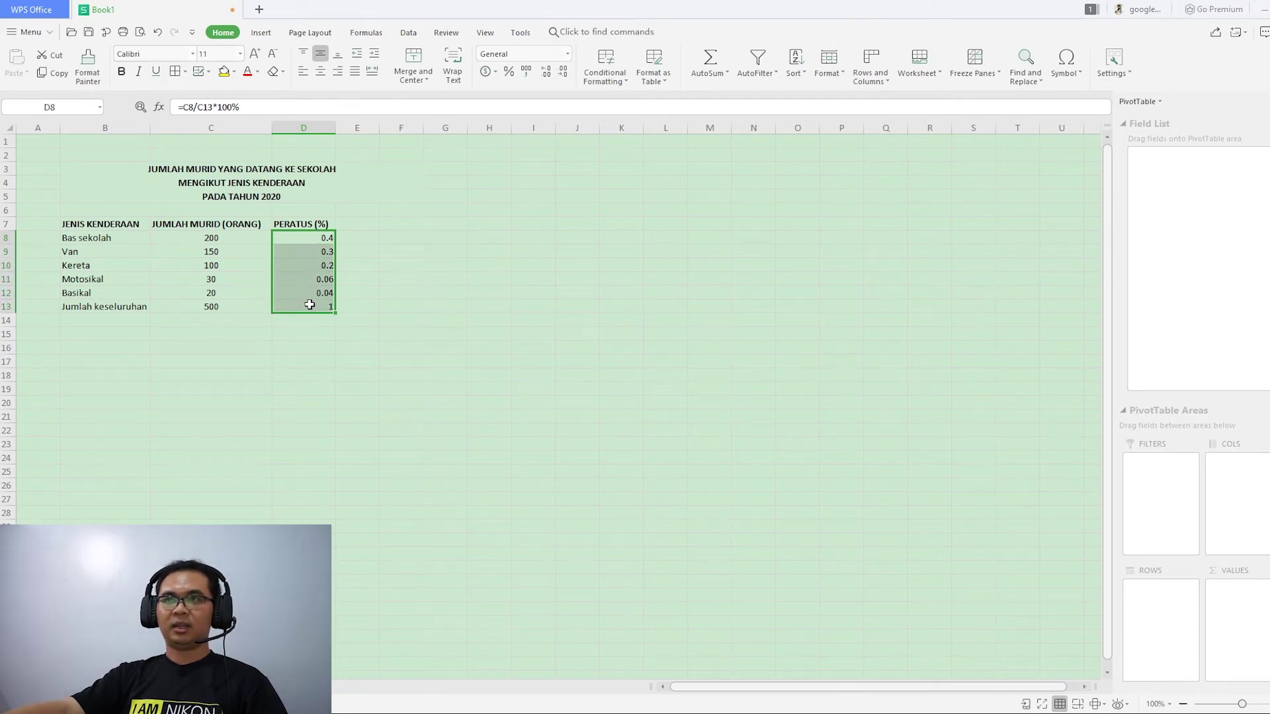
pyautogui.click(509, 73)
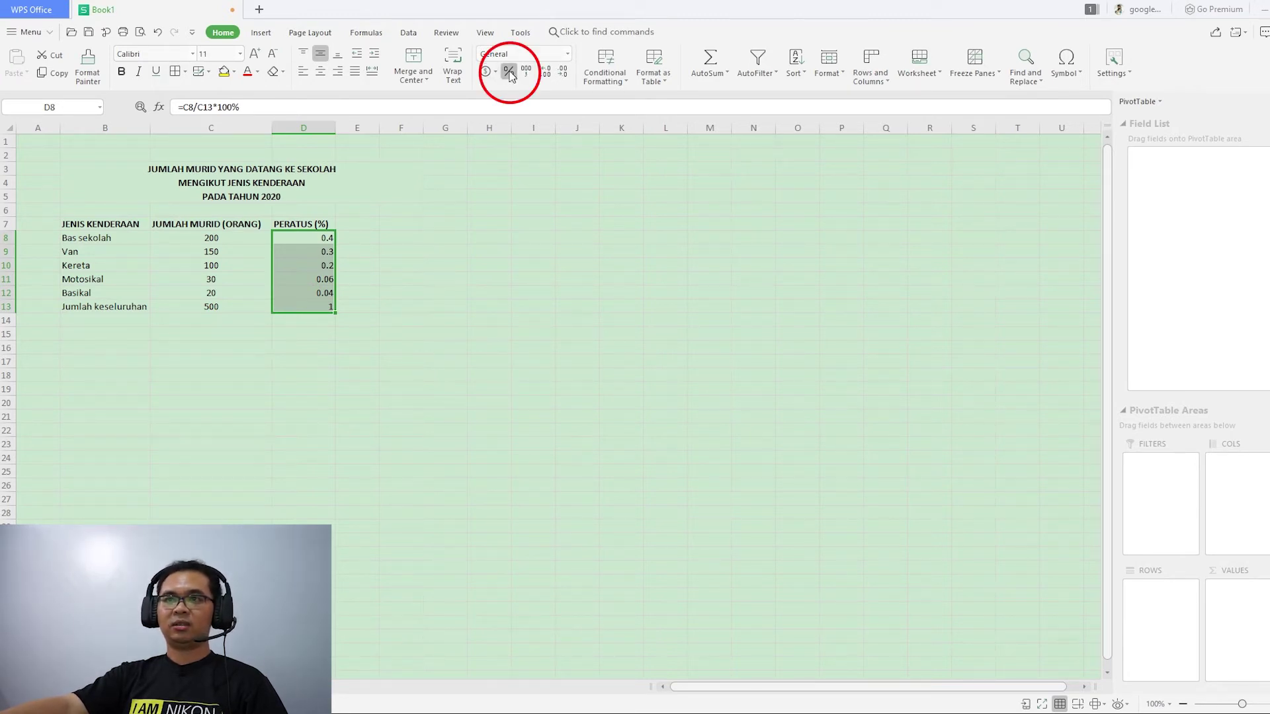
pyautogui.click(317, 329)
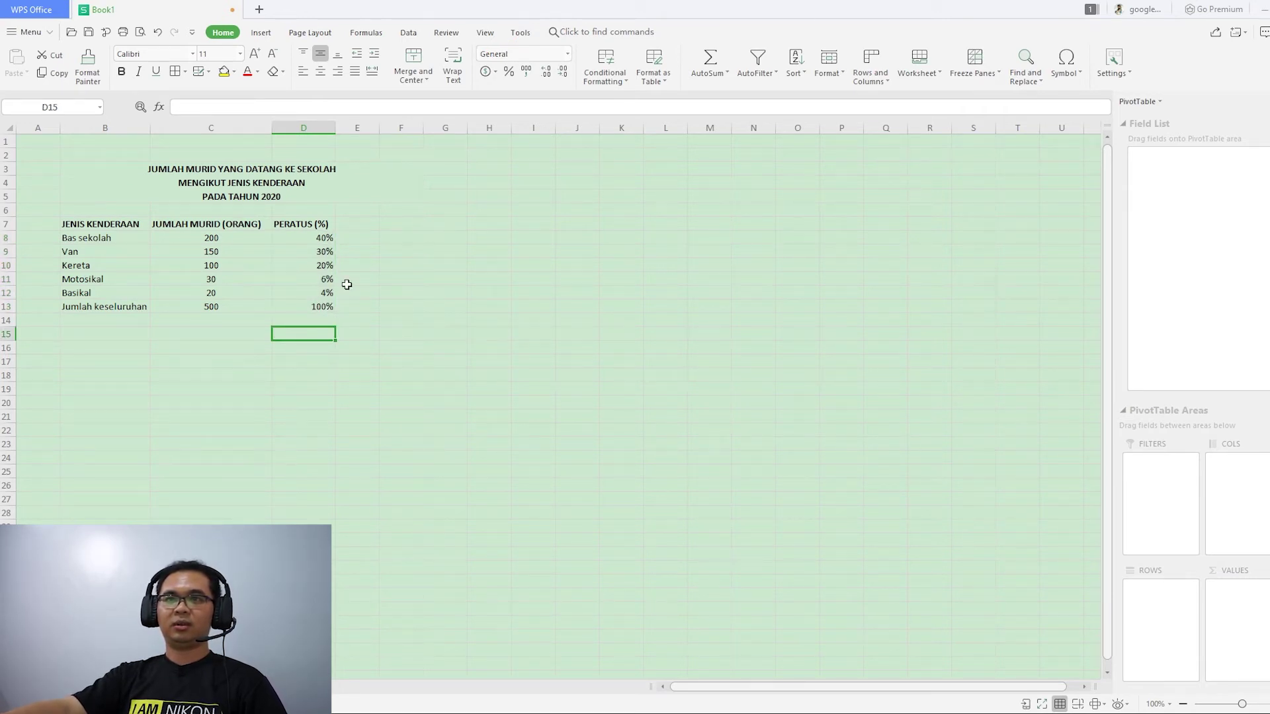
# Apply borders around all cells of the table B7:D13, including the headings and the total row.
pyautogui.moveTo(108, 223); pyautogui.dragTo(324, 307)
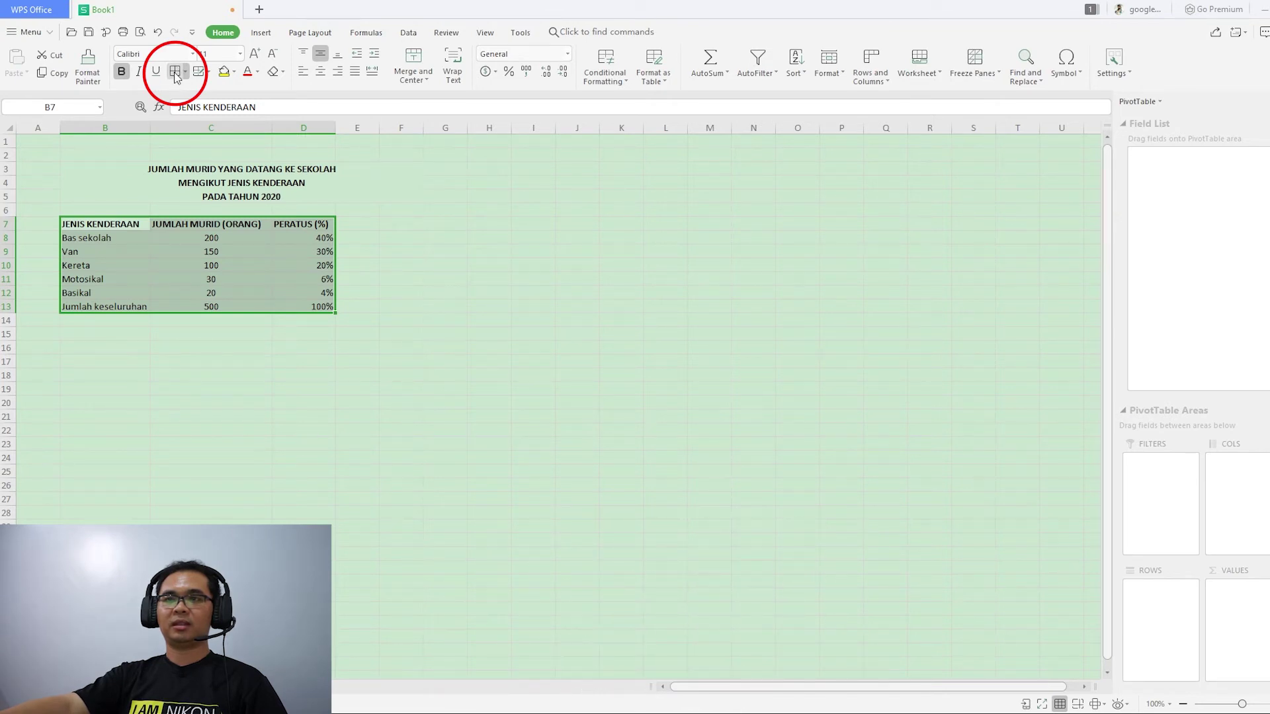
pyautogui.click(177, 77)
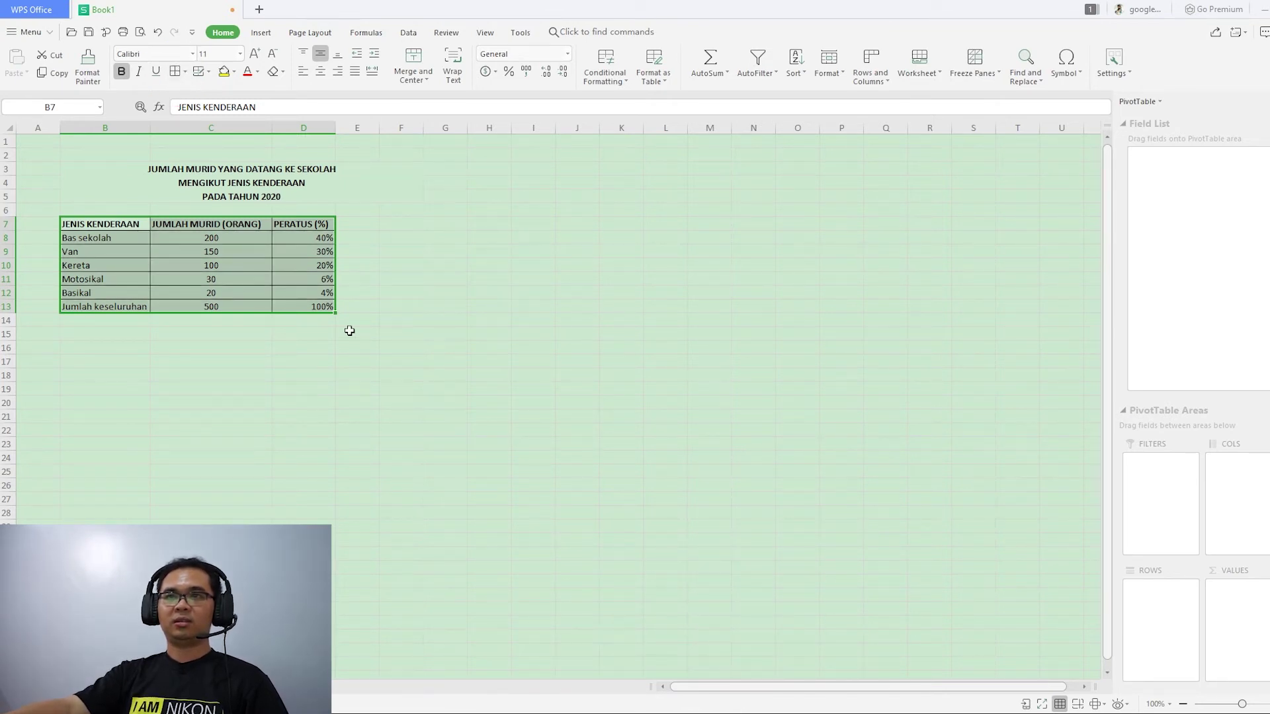
pyautogui.click(303, 333)
pyautogui.moveTo(99, 223); pyautogui.dragTo(320, 307)
pyautogui.click(420, 324)
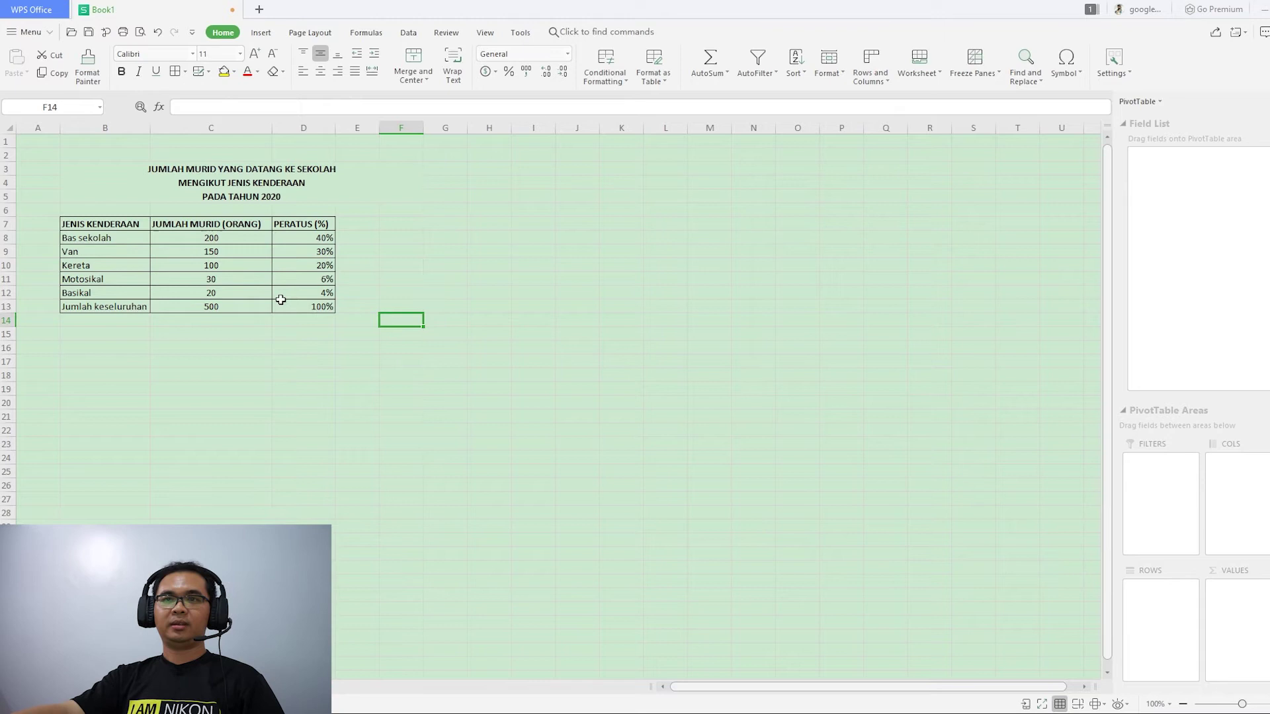
# Insert a 2-D pie chart from the vehicle types in B8:B12 and their percentages in D8:D12.
pyautogui.moveTo(108, 239); pyautogui.dragTo(120, 293)
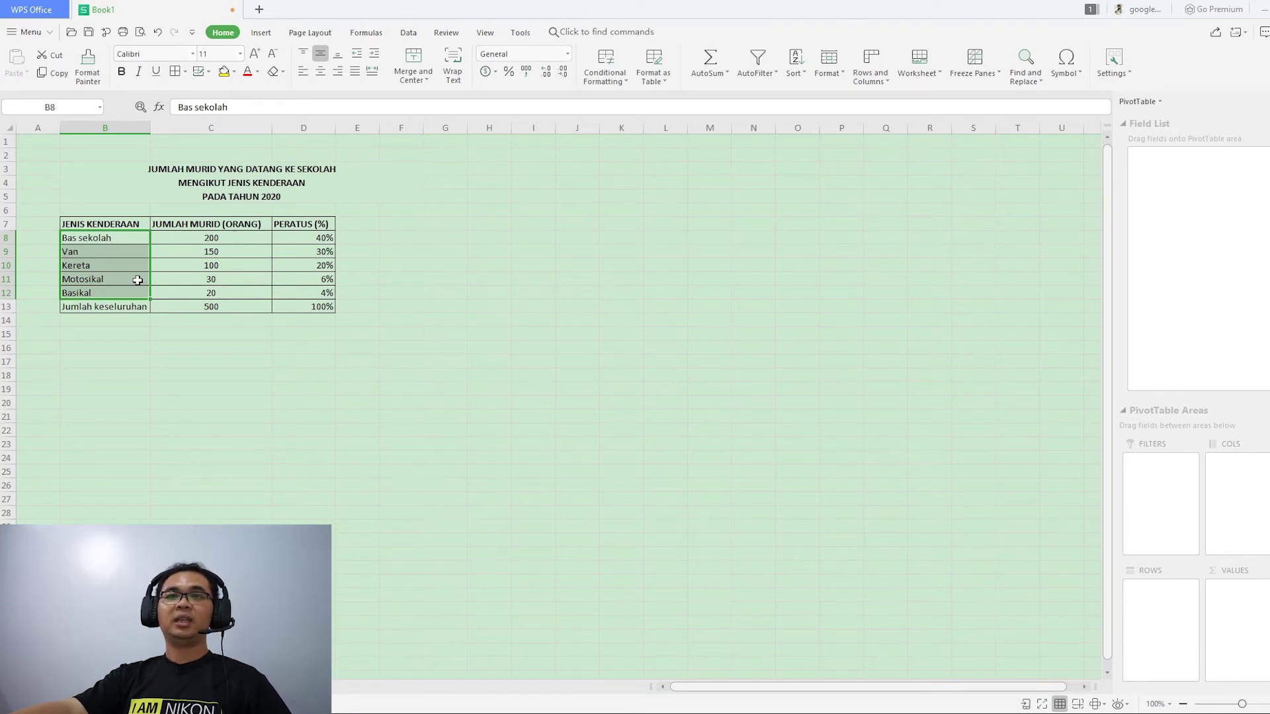
pyautogui.press('ctrl')
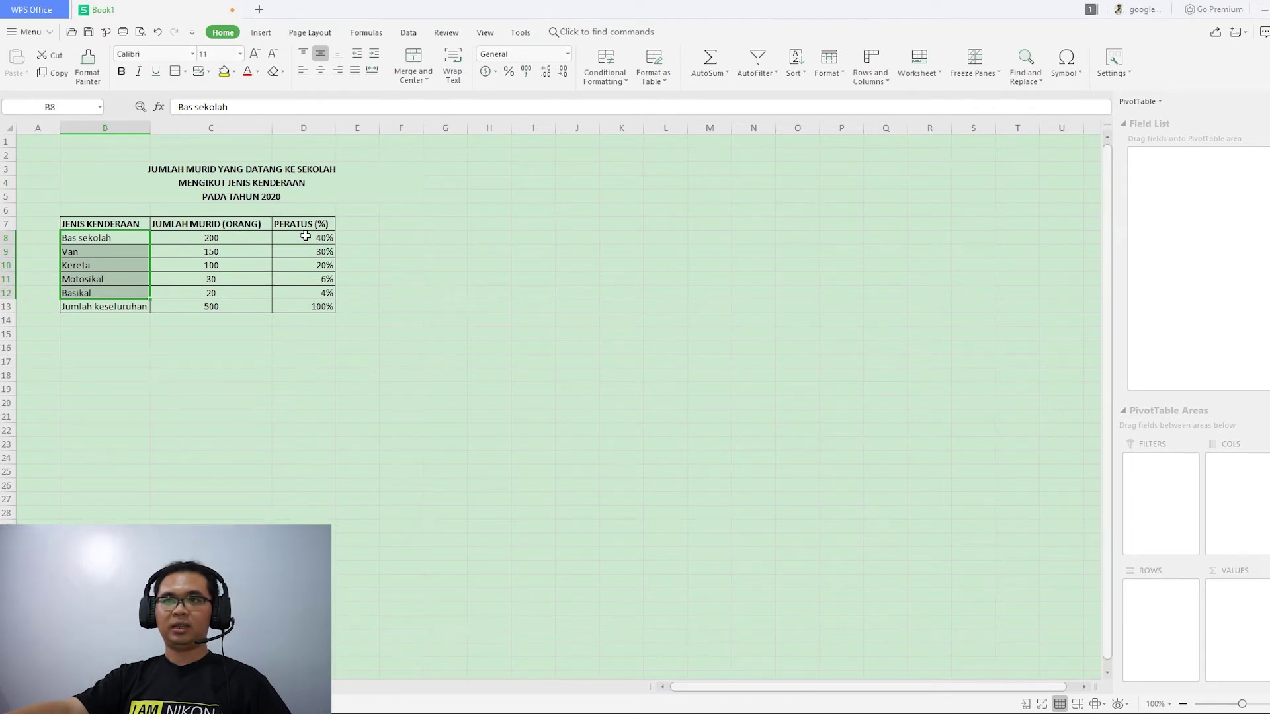
pyautogui.moveTo(305, 236); pyautogui.dragTo(308, 295)
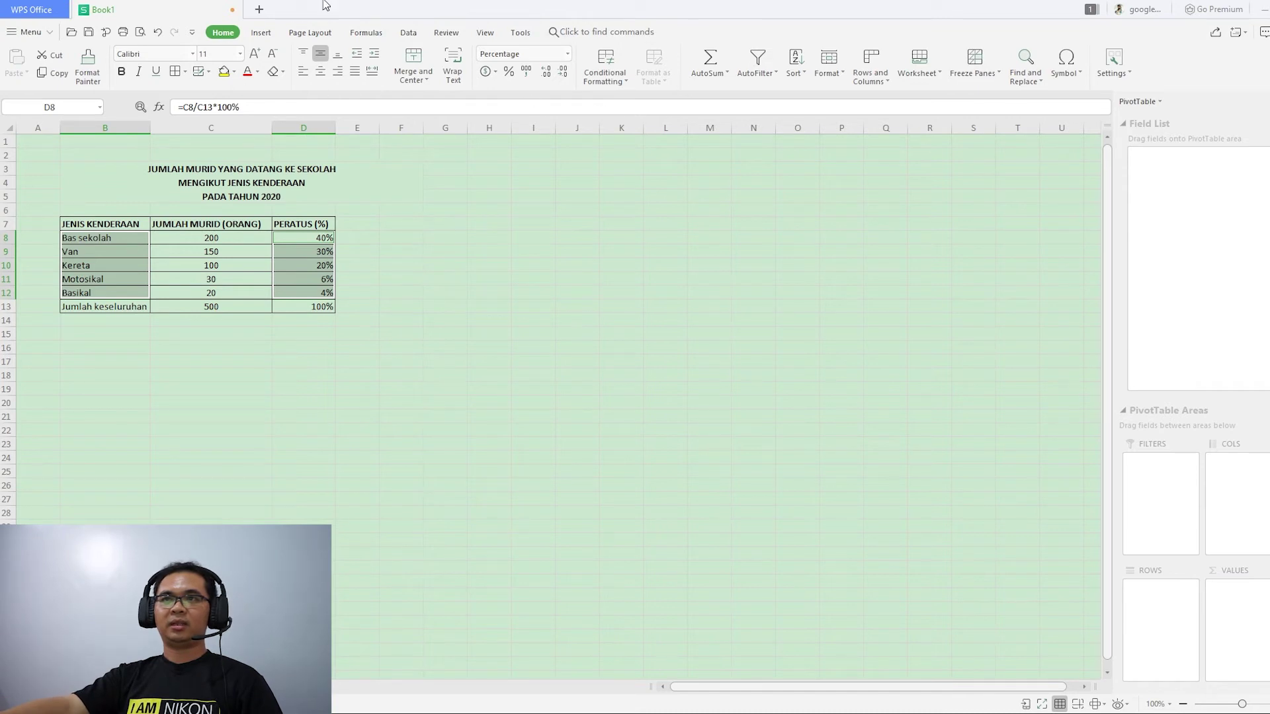
pyautogui.click(263, 33)
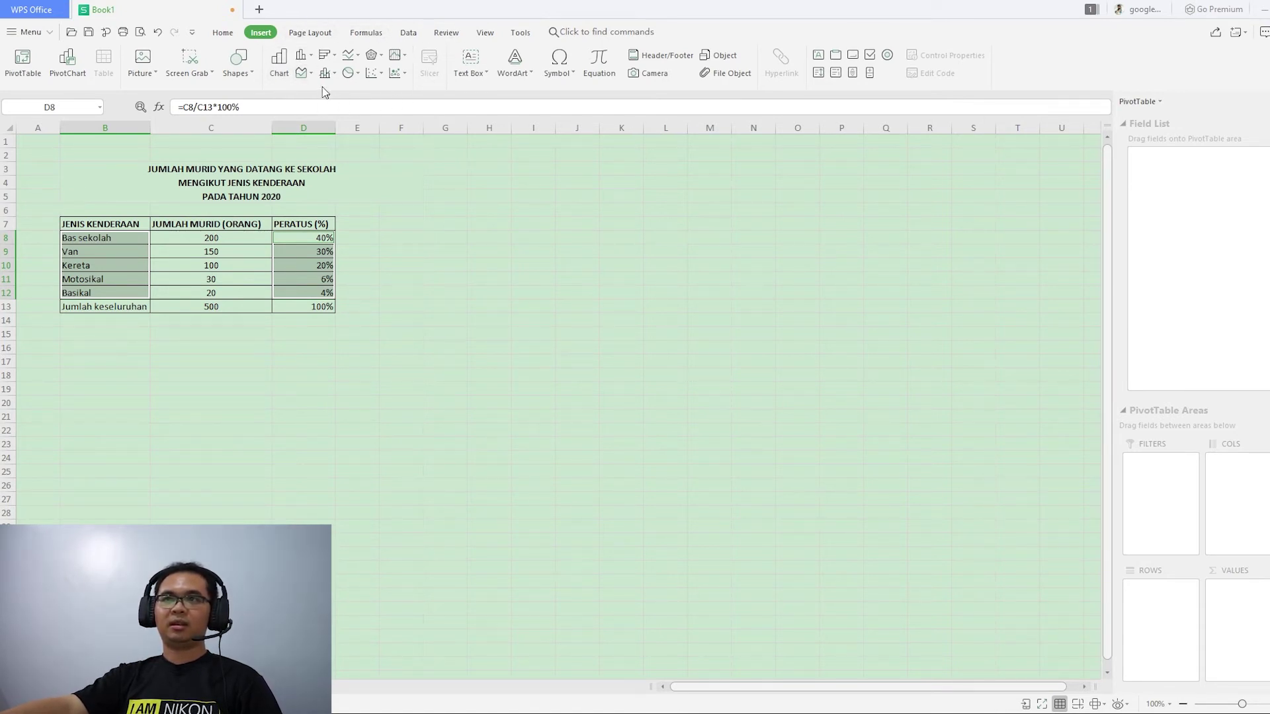
pyautogui.click(357, 76)
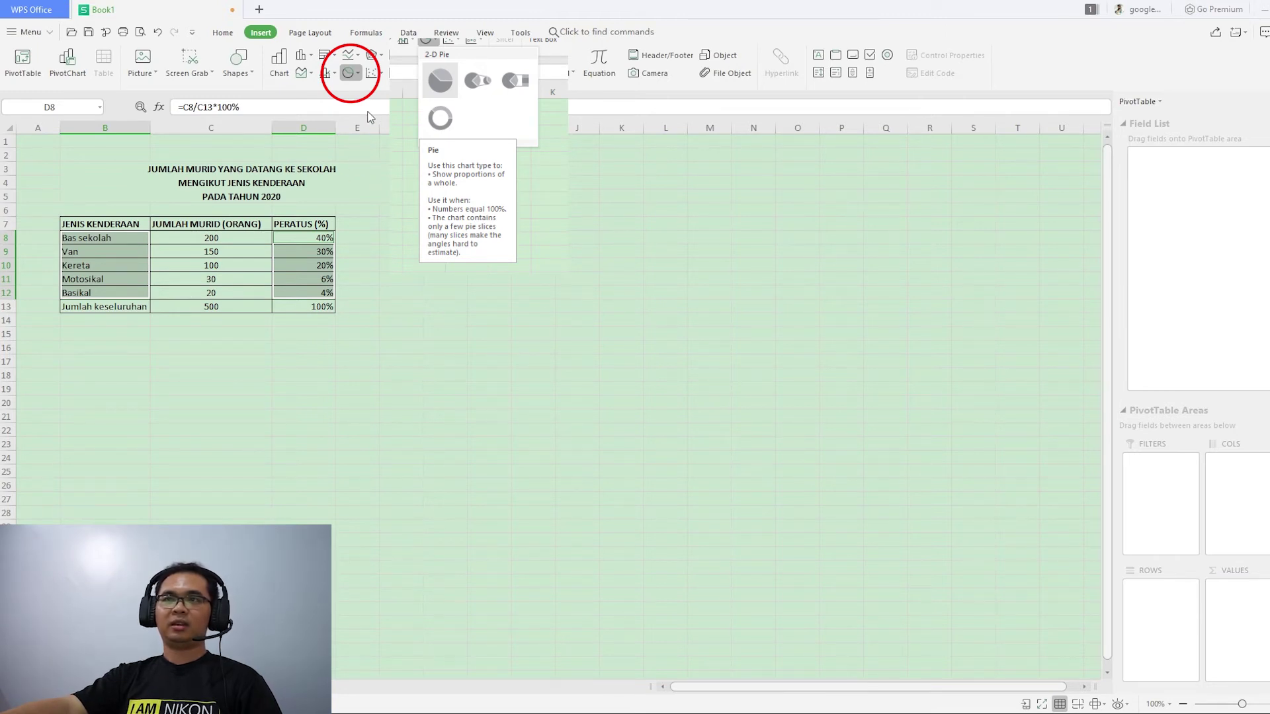
pyautogui.click(440, 80)
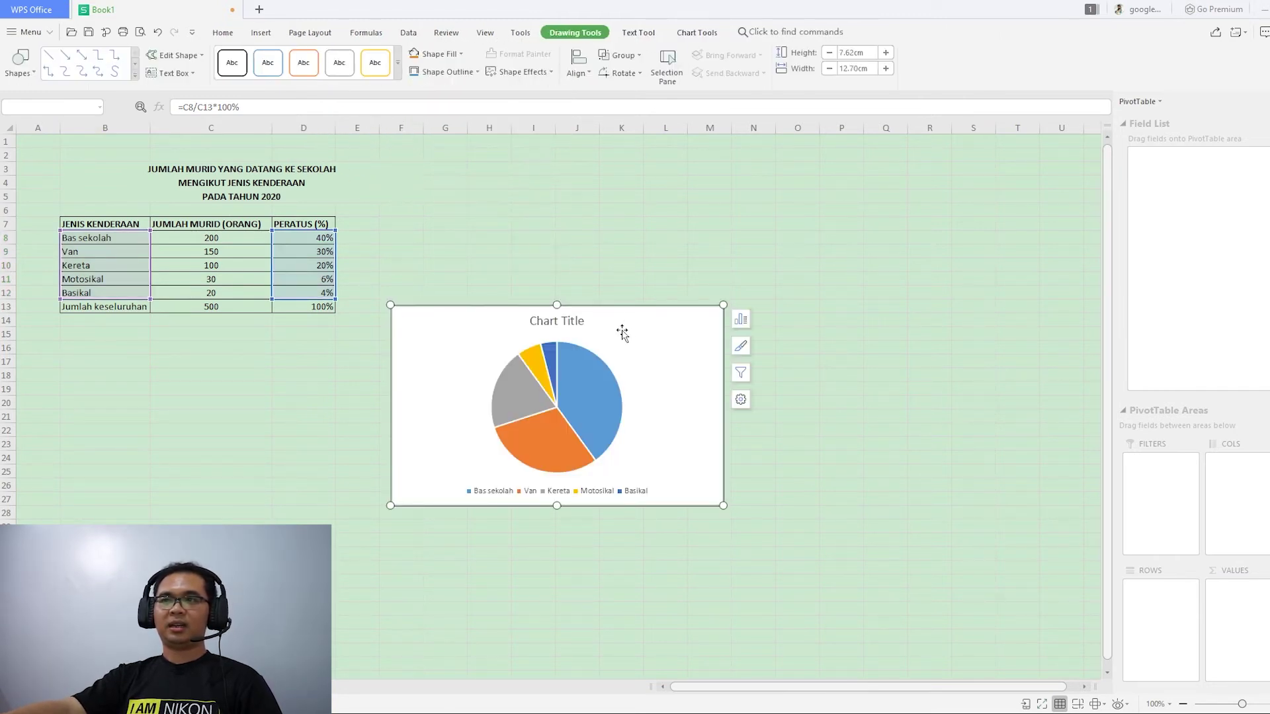
# Move the pie chart beside the table and enlarge it to about 10.18 cm high and 17.09 cm wide.
pyautogui.moveTo(609, 308); pyautogui.dragTo(595, 215)
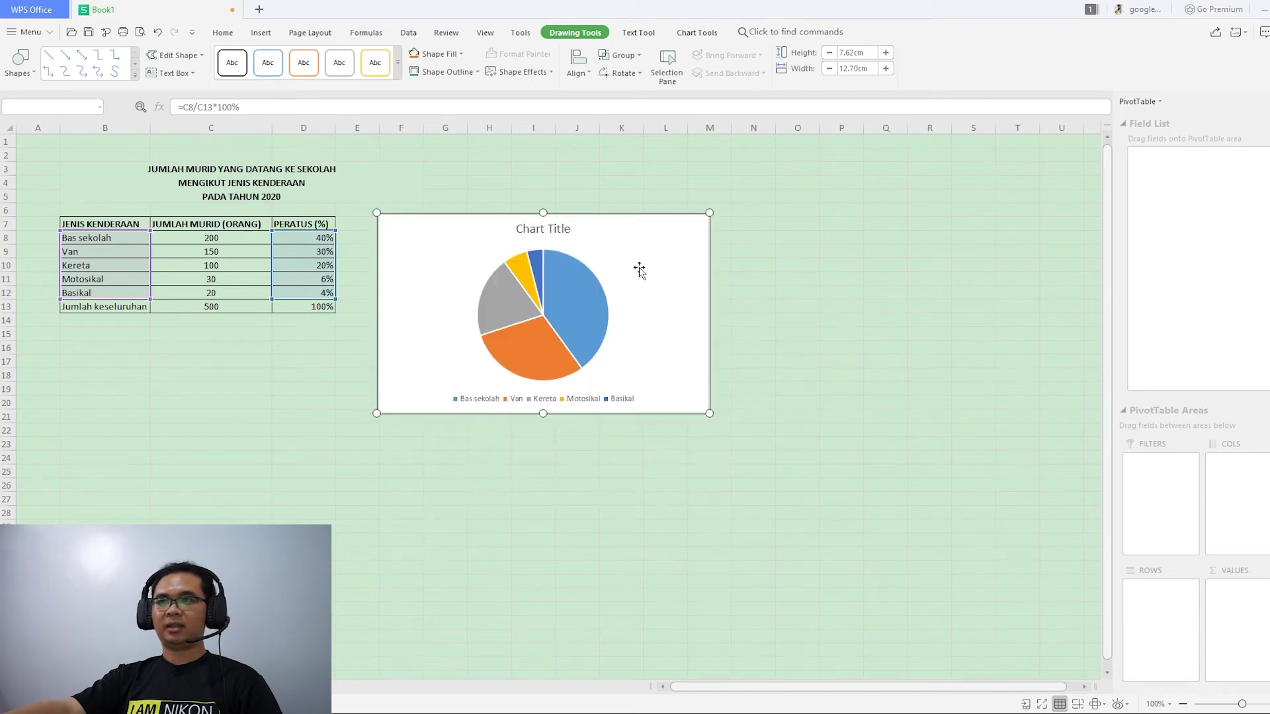
pyautogui.moveTo(709, 413); pyautogui.dragTo(818, 483)
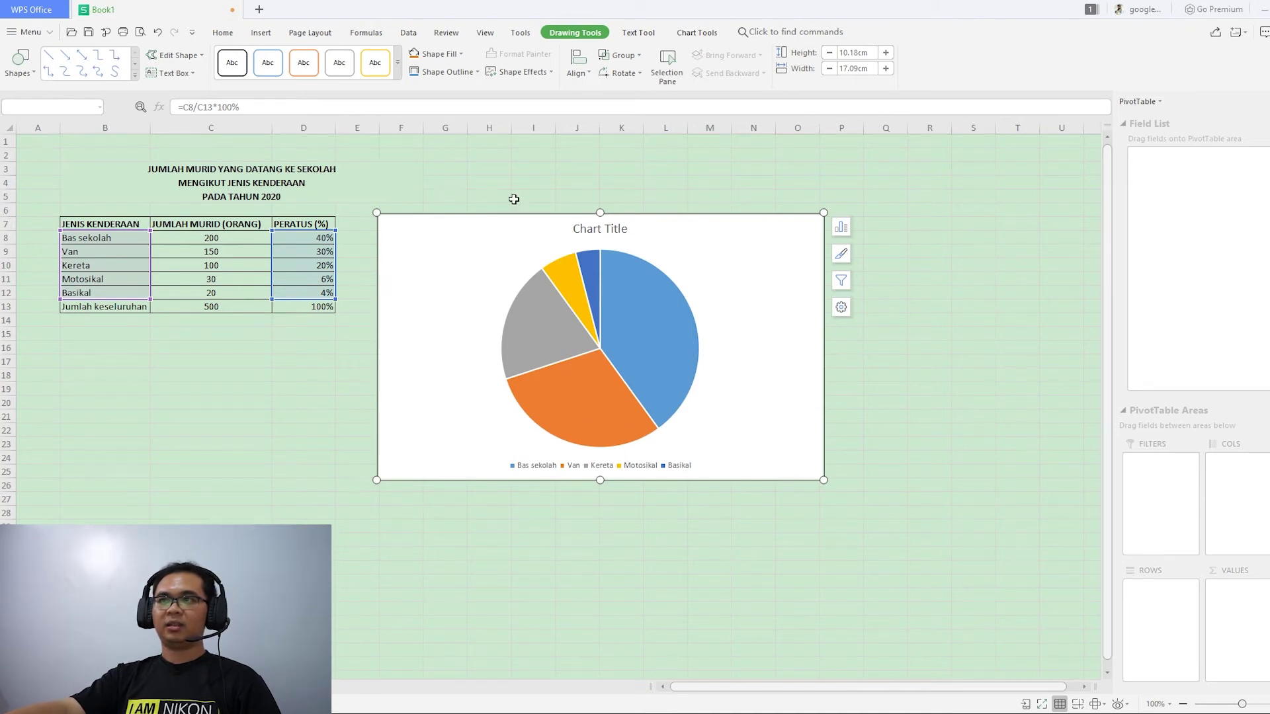
# Apply the third chart style with the grey gradient background and reposition the percentage labels within their pie slices.
pyautogui.click(698, 35)
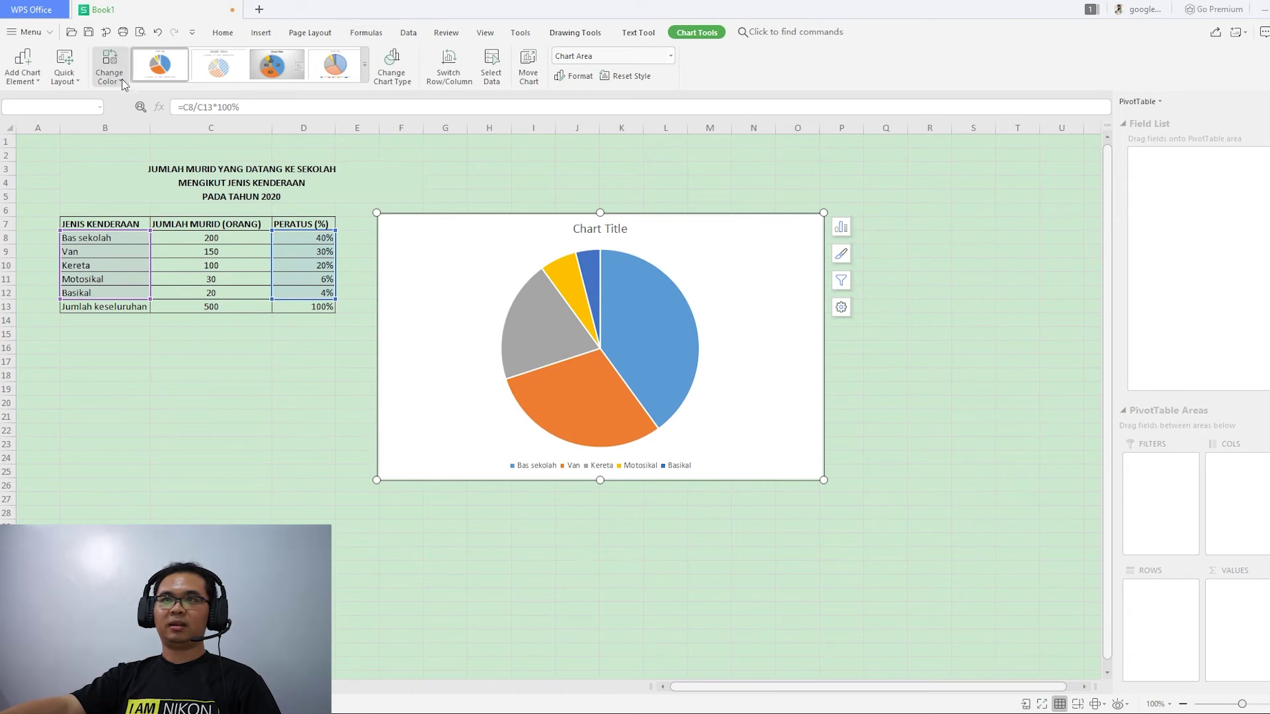
pyautogui.click(281, 71)
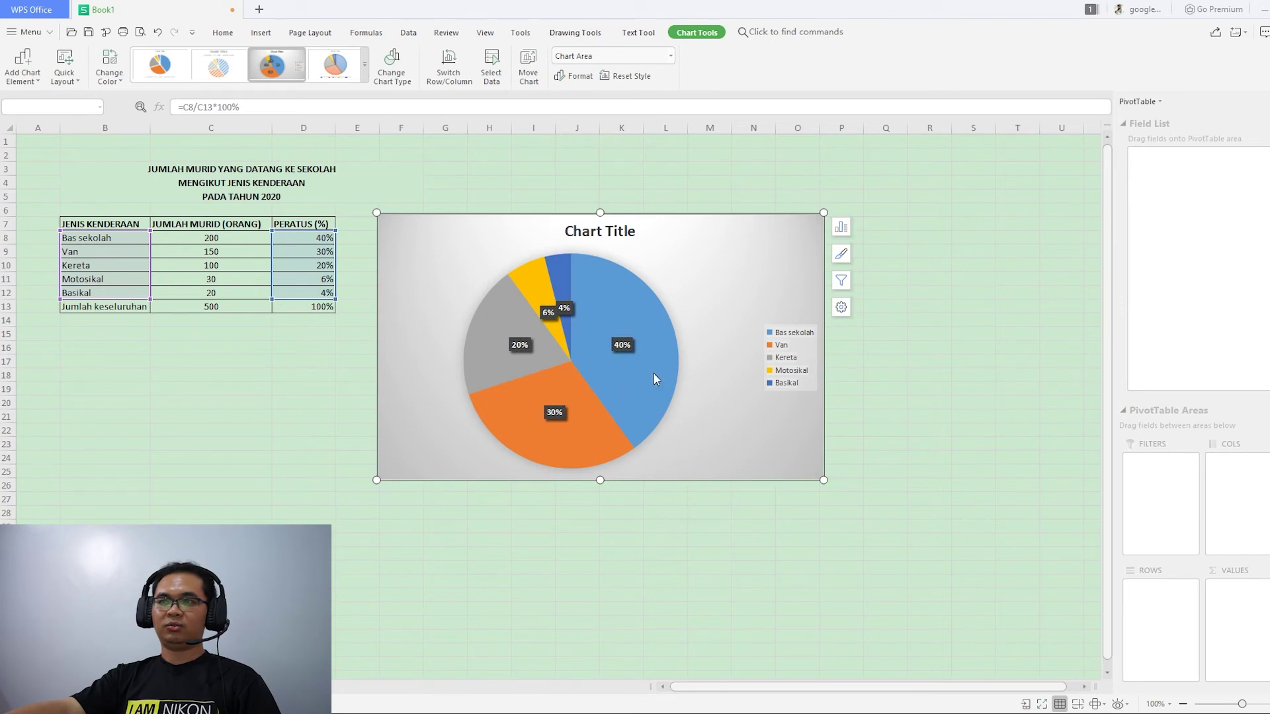
pyautogui.click(526, 346)
pyautogui.click(521, 345)
pyautogui.moveTo(520, 344); pyautogui.dragTo(561, 280)
pyautogui.click(548, 313)
pyautogui.click(564, 309)
pyautogui.click(625, 345)
pyautogui.click(558, 416)
pyautogui.moveTo(558, 415); pyautogui.dragTo(557, 408)
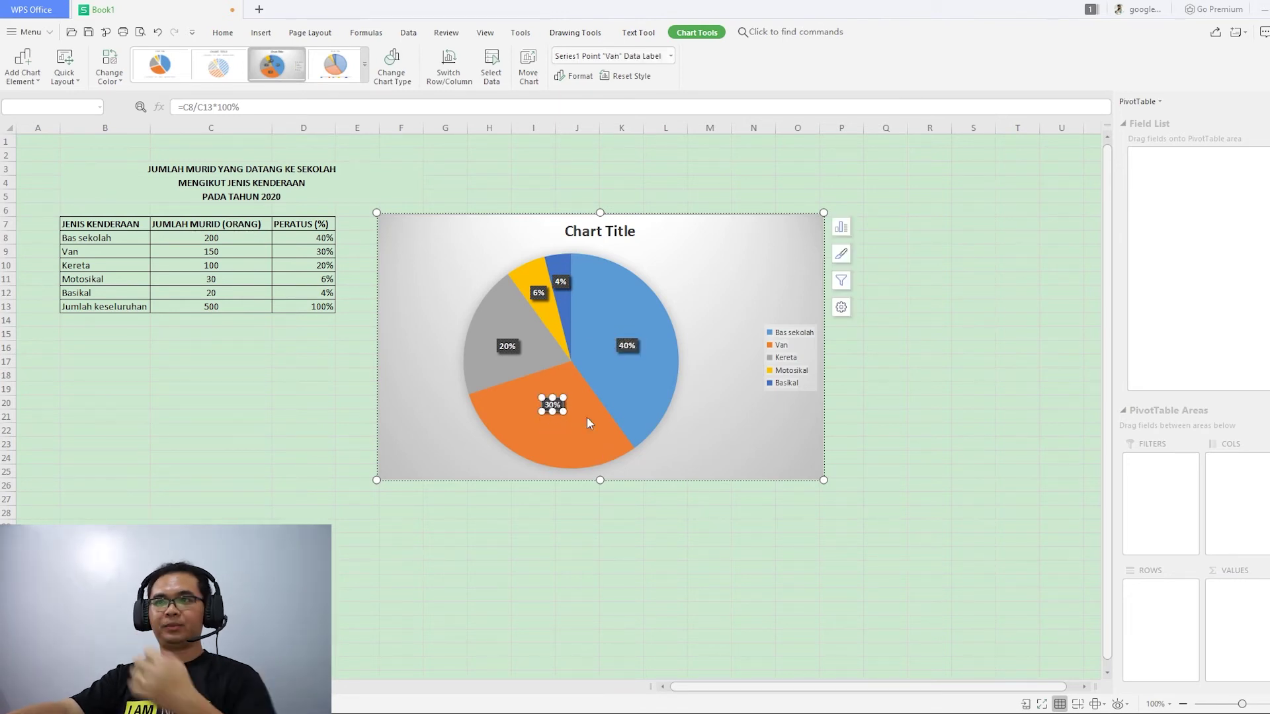
pyautogui.click(738, 401)
# Enlarge the pie chart's legend and shift it slightly upward beside the pie.
pyautogui.click(794, 363)
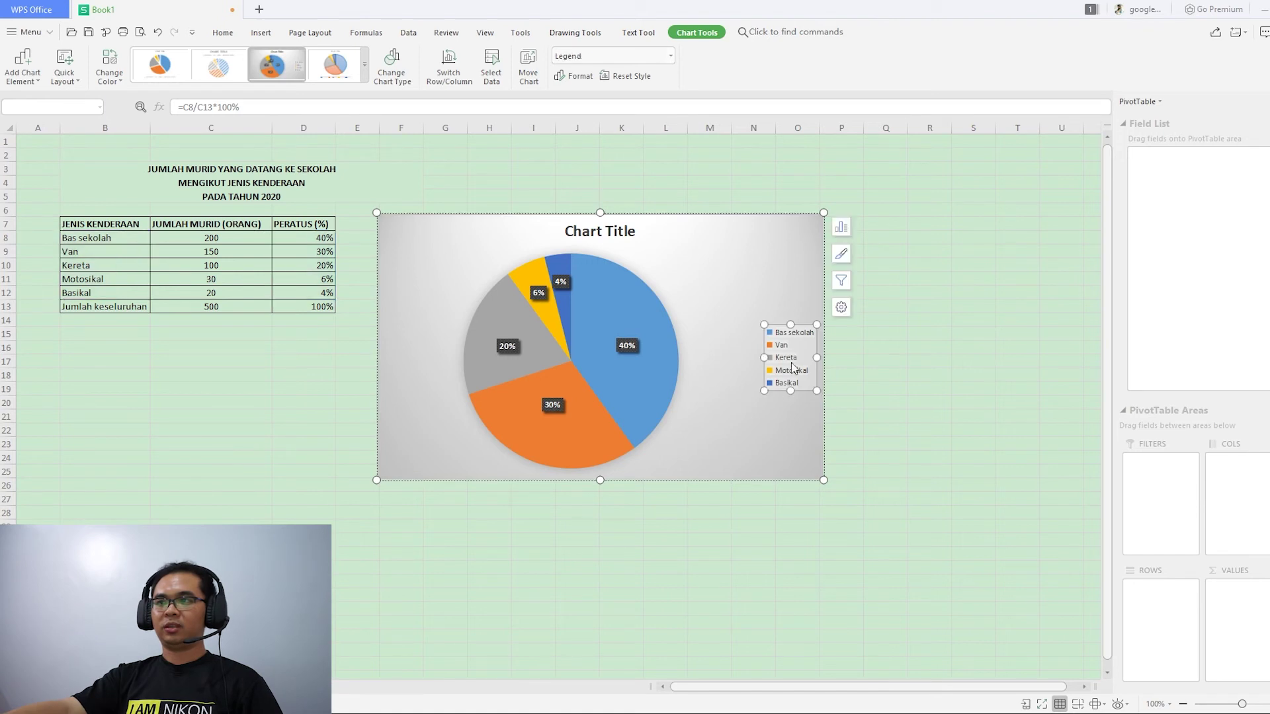
pyautogui.moveTo(764, 390); pyautogui.dragTo(738, 411)
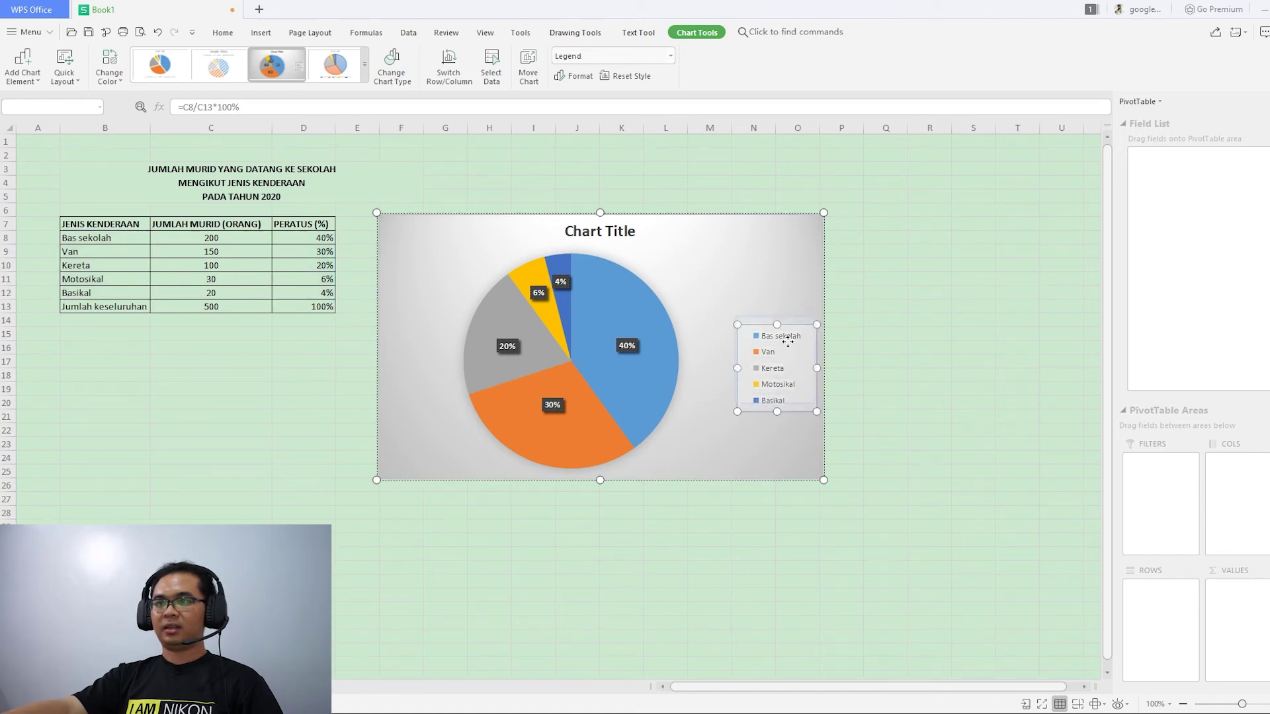
pyautogui.moveTo(789, 344); pyautogui.dragTo(787, 336)
pyautogui.click(764, 411)
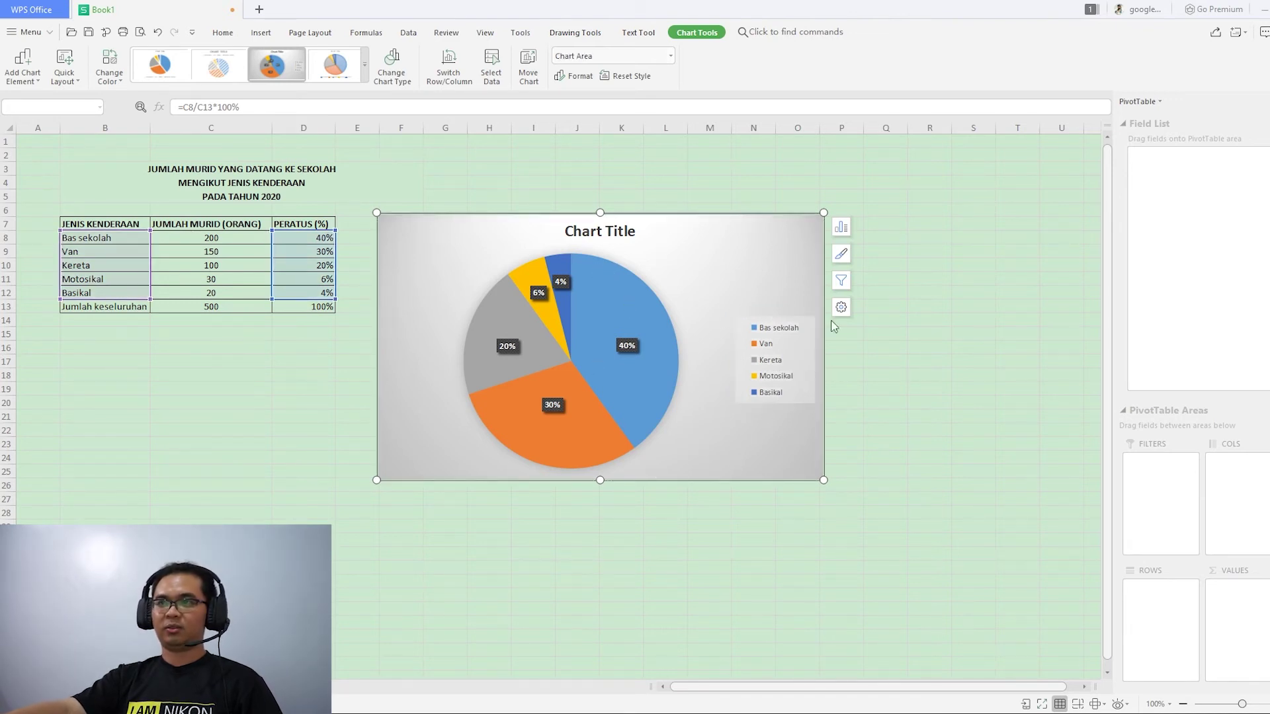
pyautogui.click(602, 232)
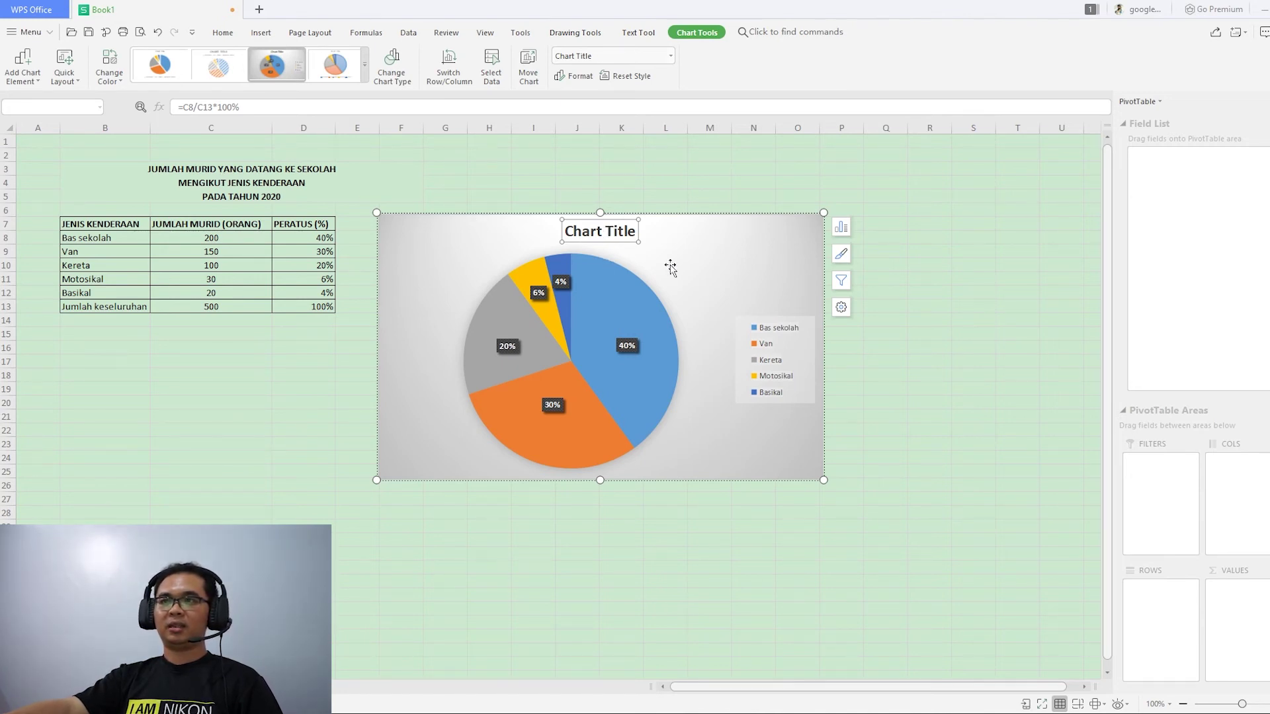
pyautogui.click(603, 233)
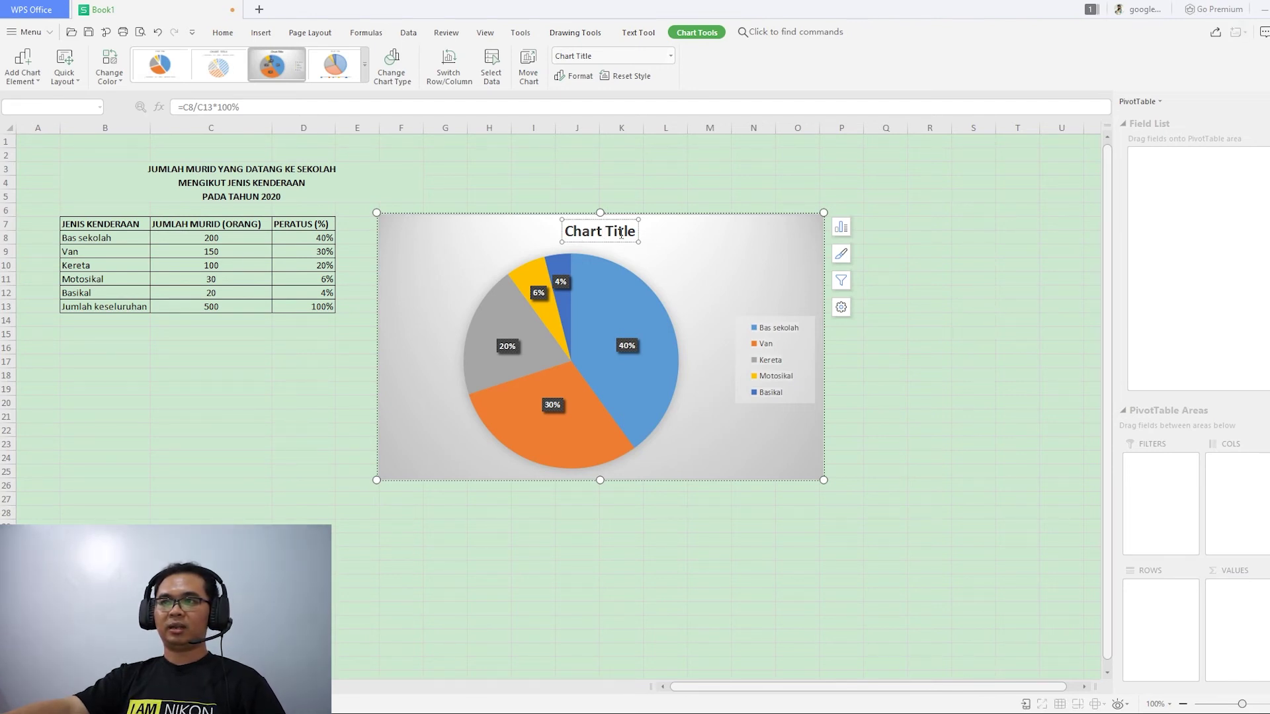
pyautogui.hotkey('ctrl', 'a')
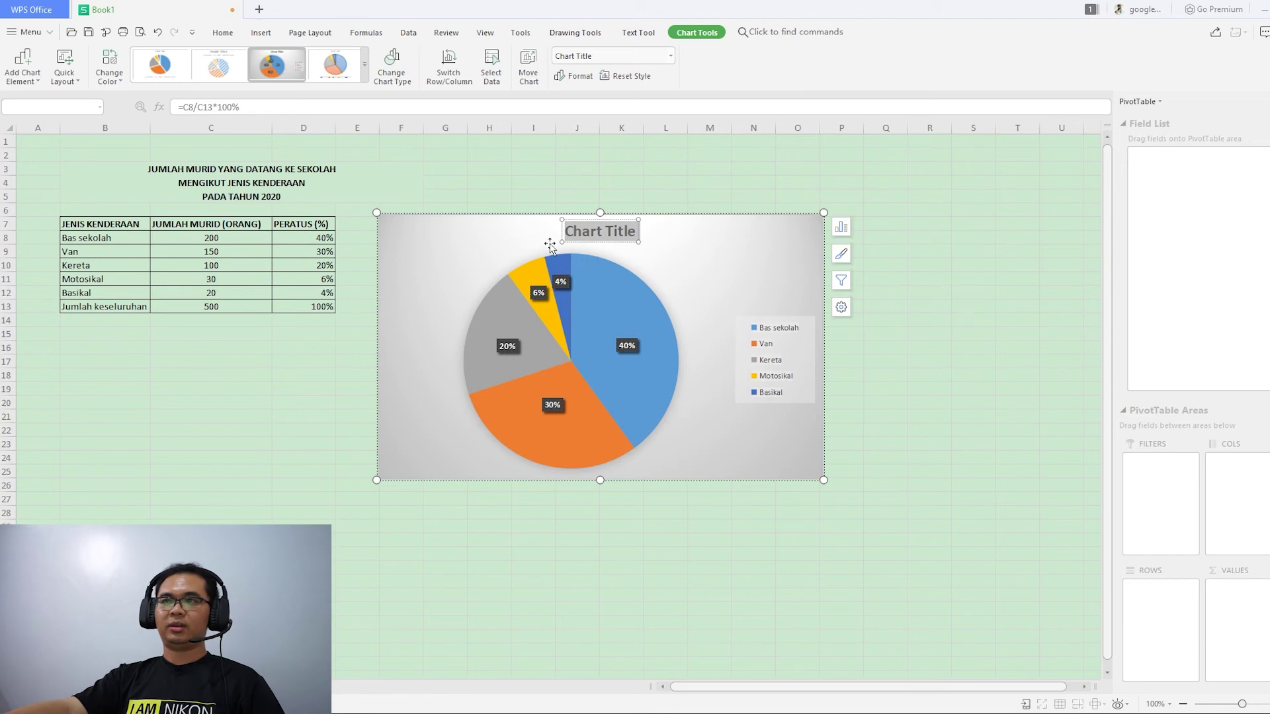
# Replace the pie chart's placeholder title with the three-line table heading copied from merged cell B3.
pyautogui.click(278, 176)
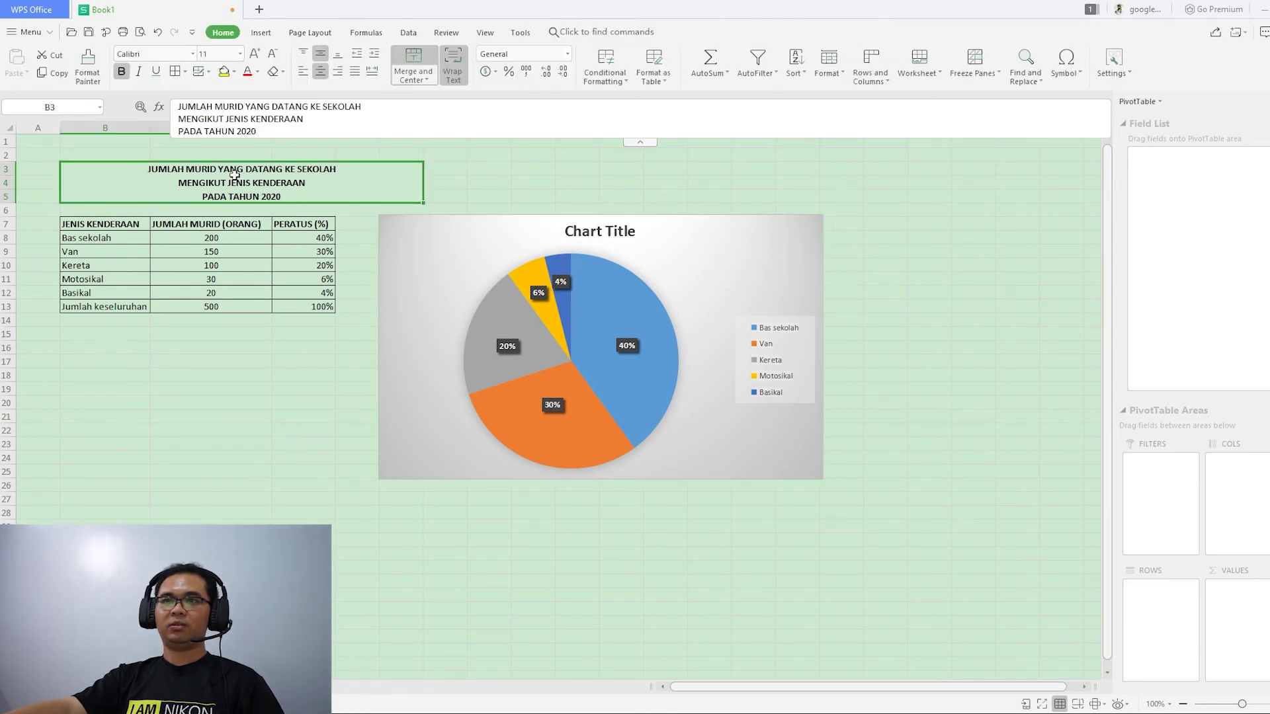
pyautogui.hotkey('ctrl', 'c')
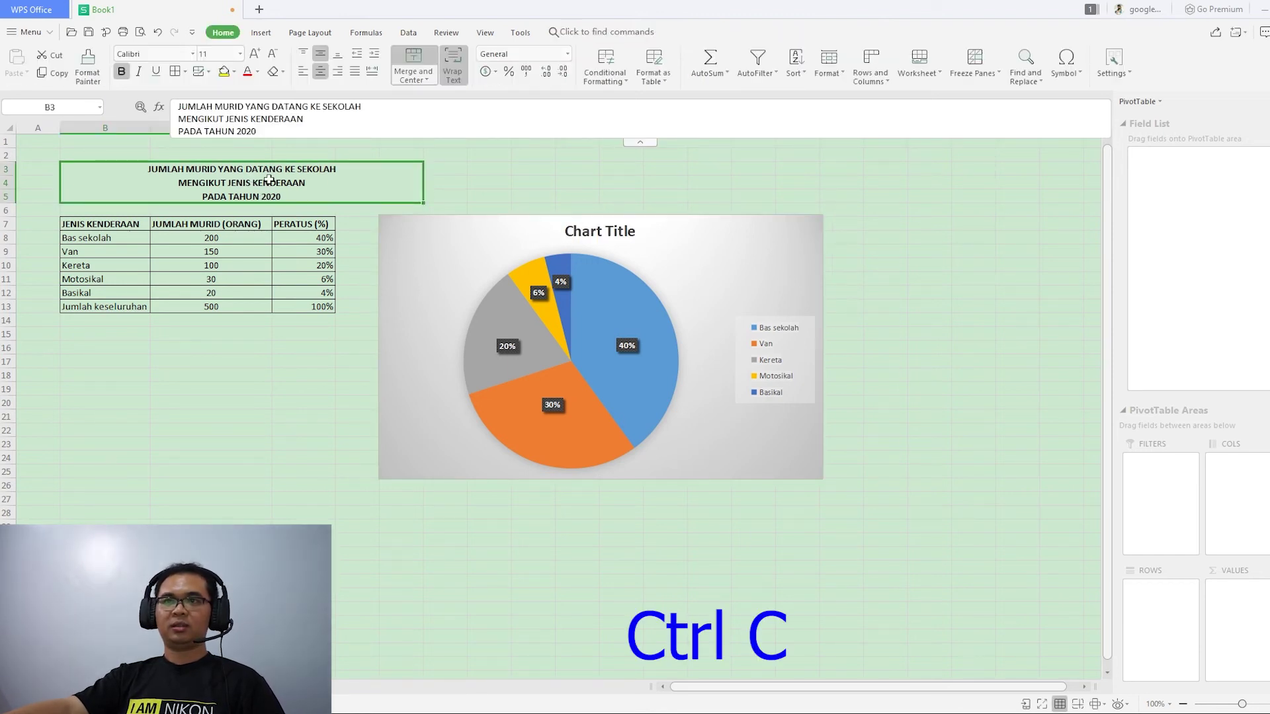
pyautogui.hotkey('ctrl', 'c')
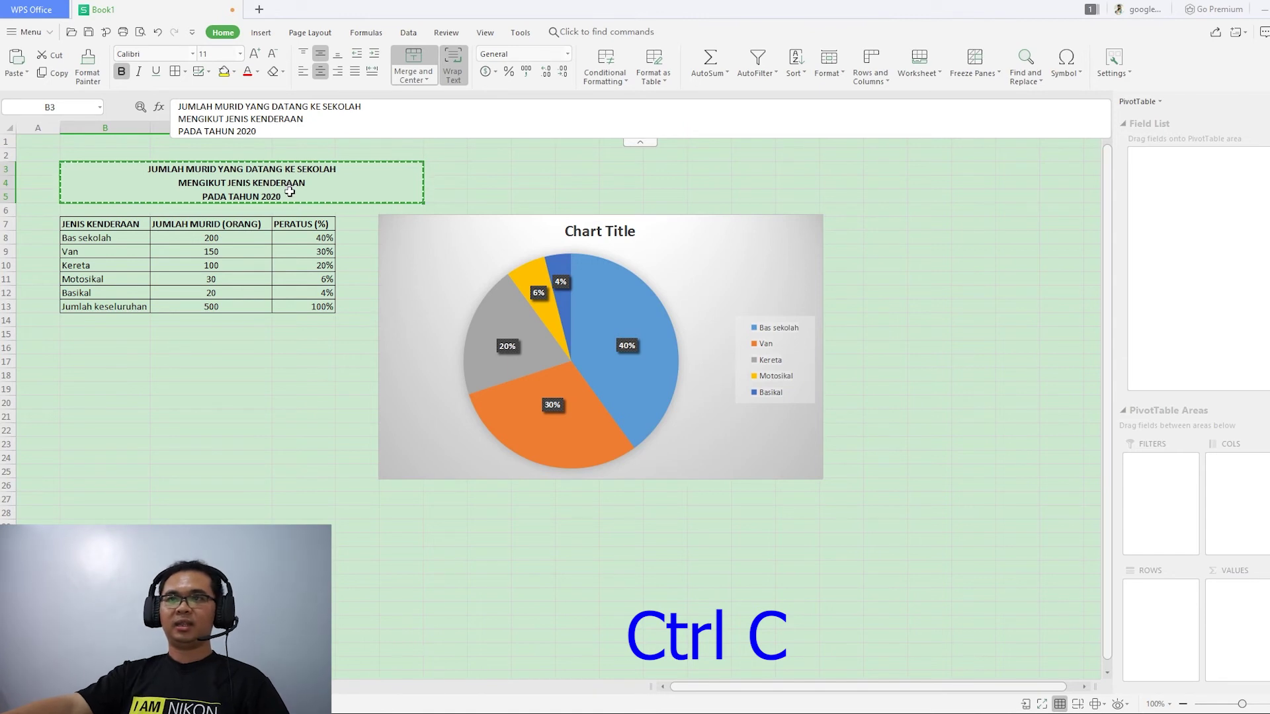
pyautogui.click(617, 238)
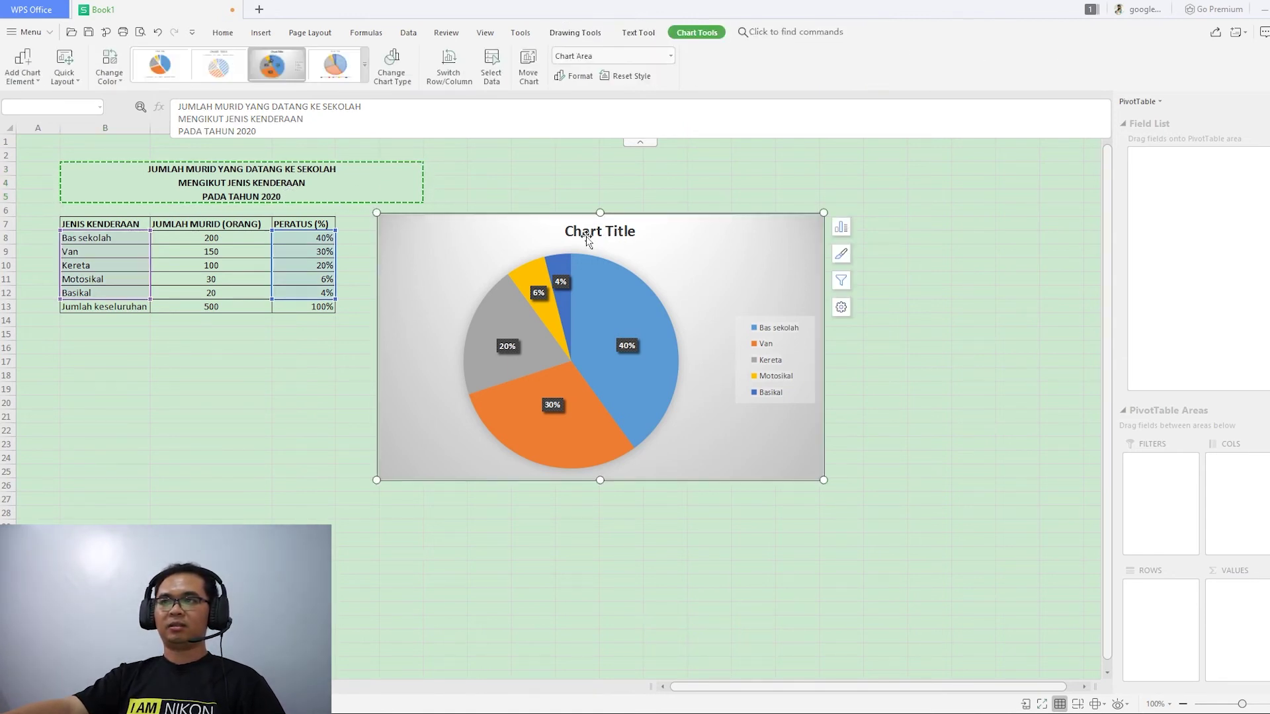
pyautogui.click(607, 231)
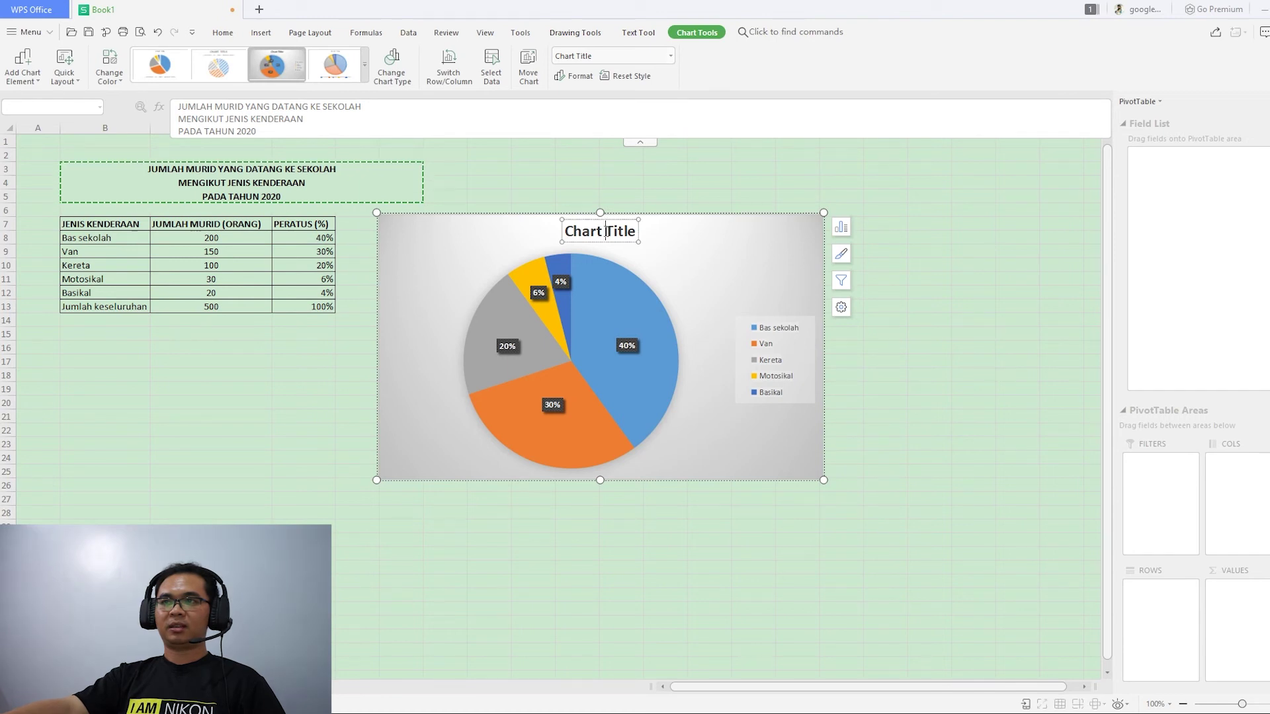
pyautogui.hotkey('ctrl', 'a')
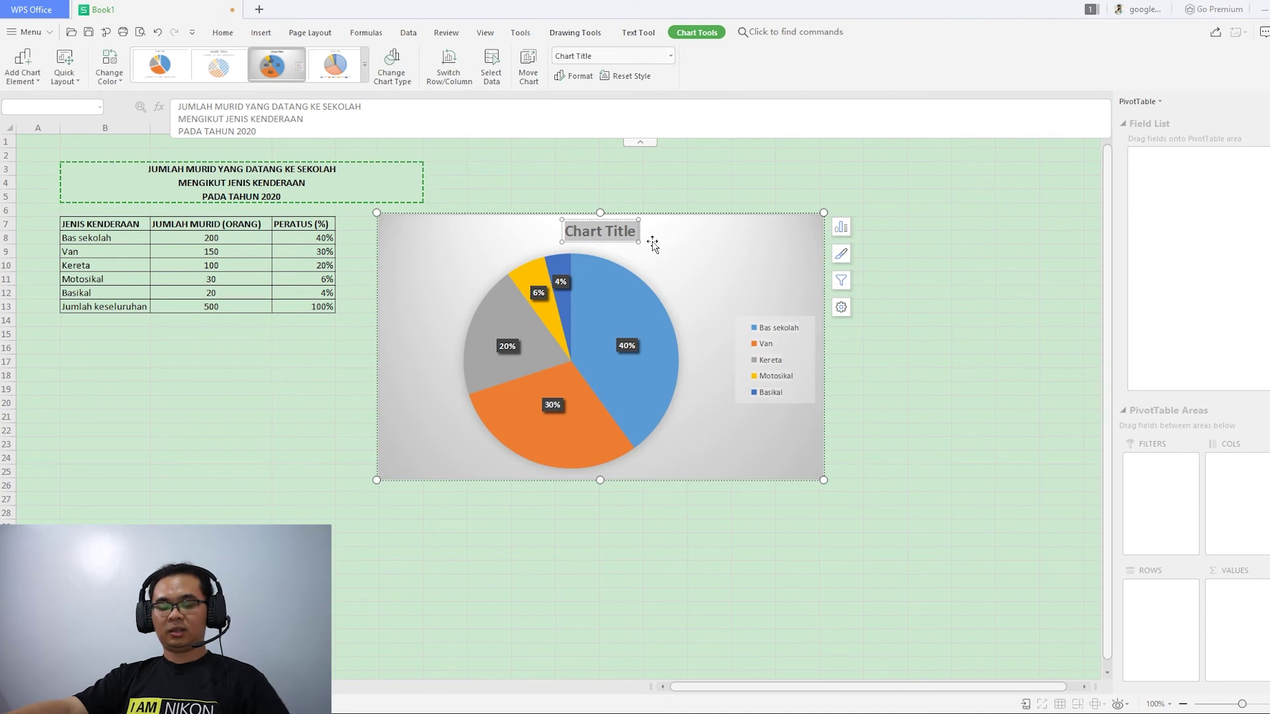
pyautogui.hotkey('ctrl', 'v')
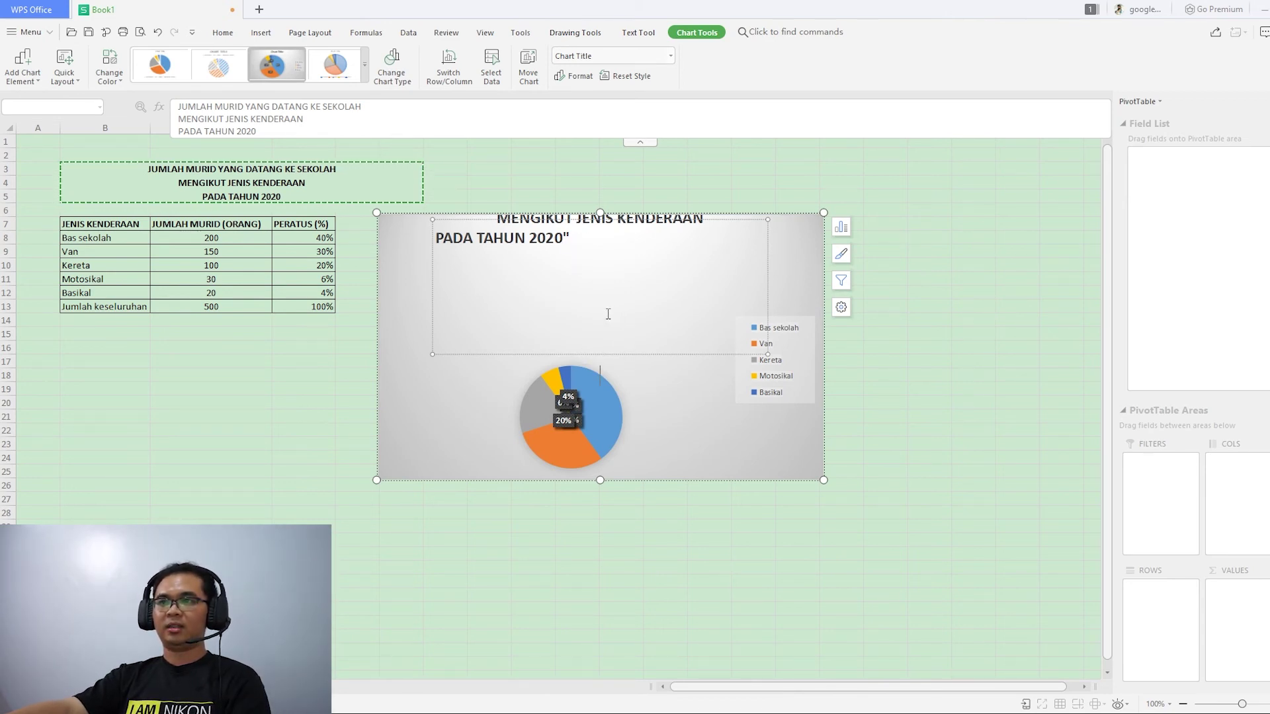
# Delete the surplus blank lines and trailing space after "PADA TAHUN 2020" in the pie chart's title.
pyautogui.press('BackSpace')
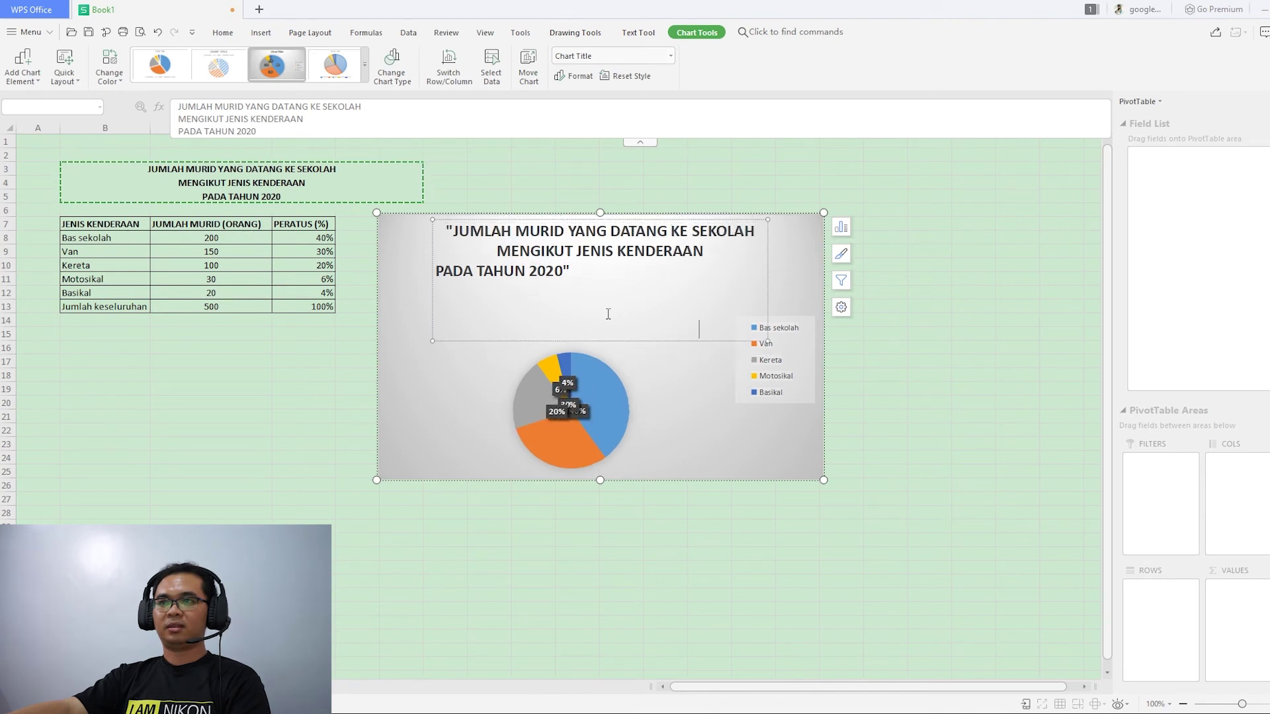
pyautogui.press('BackSpace')
pyautogui.press('BackSpace')
pyautogui.press('BackSpace')
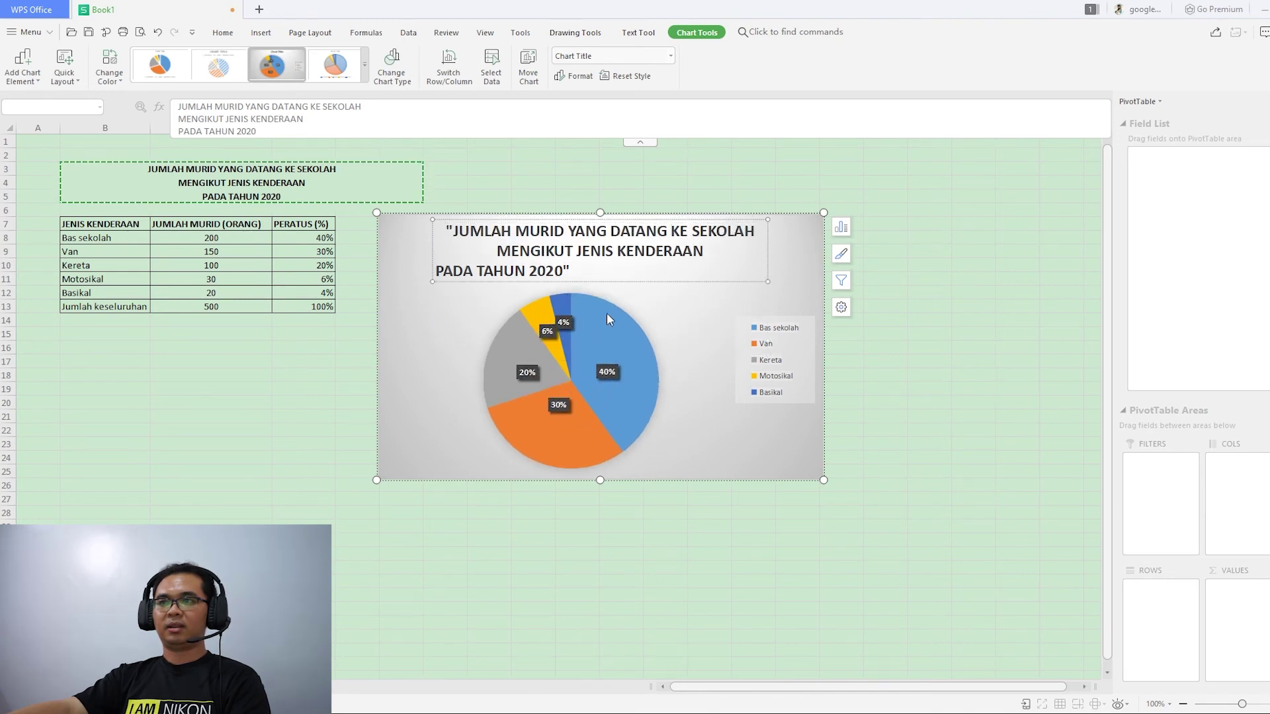
pyautogui.press('BackSpace')
pyautogui.moveTo(606, 270); pyautogui.dragTo(435, 241)
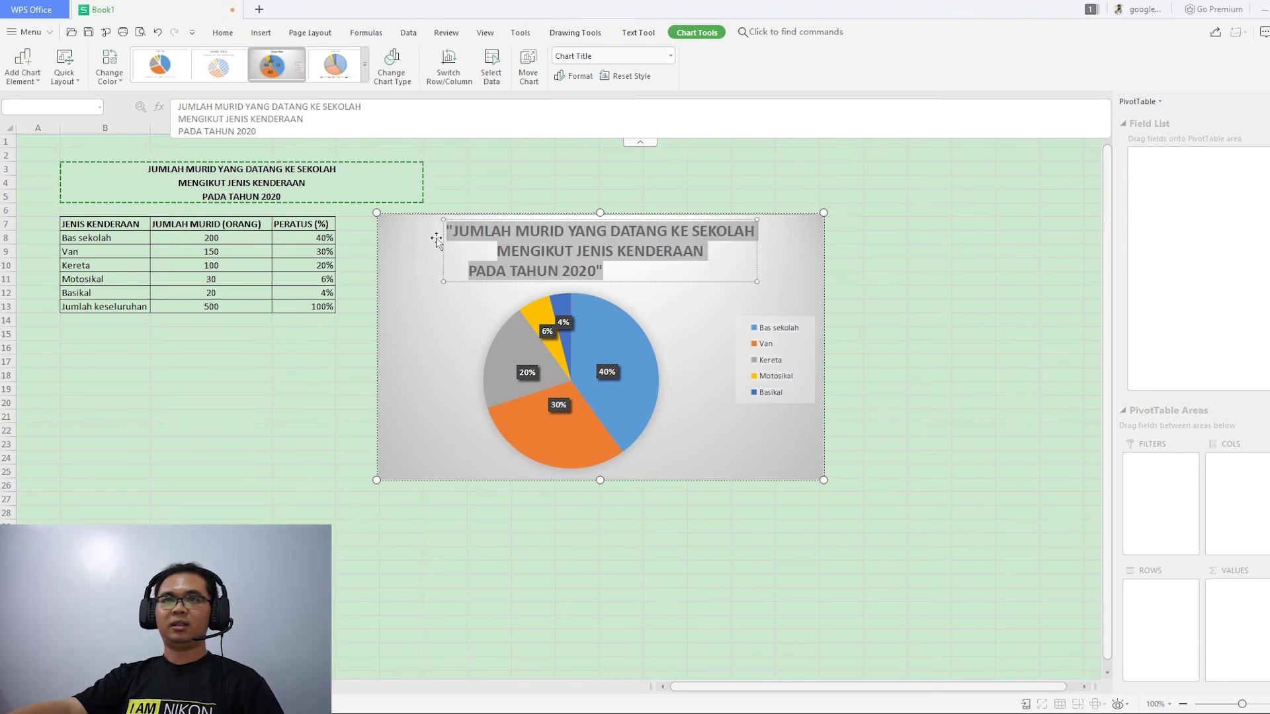
pyautogui.click(625, 270)
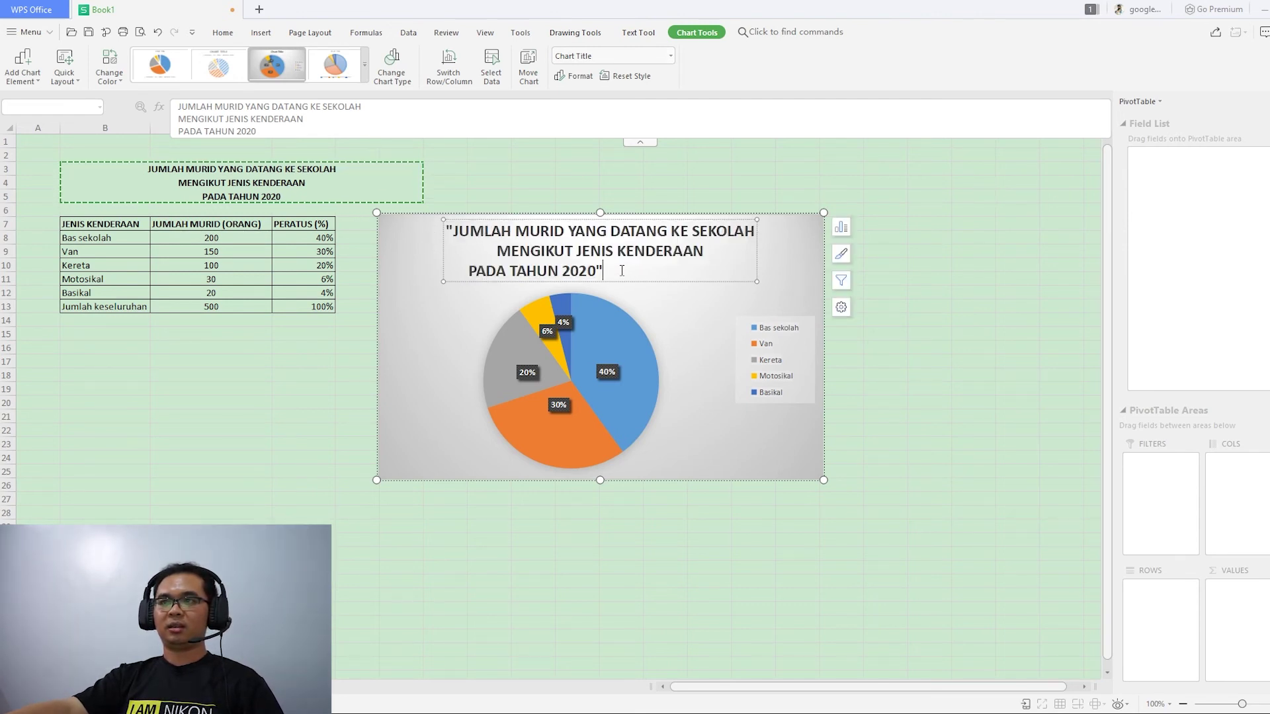